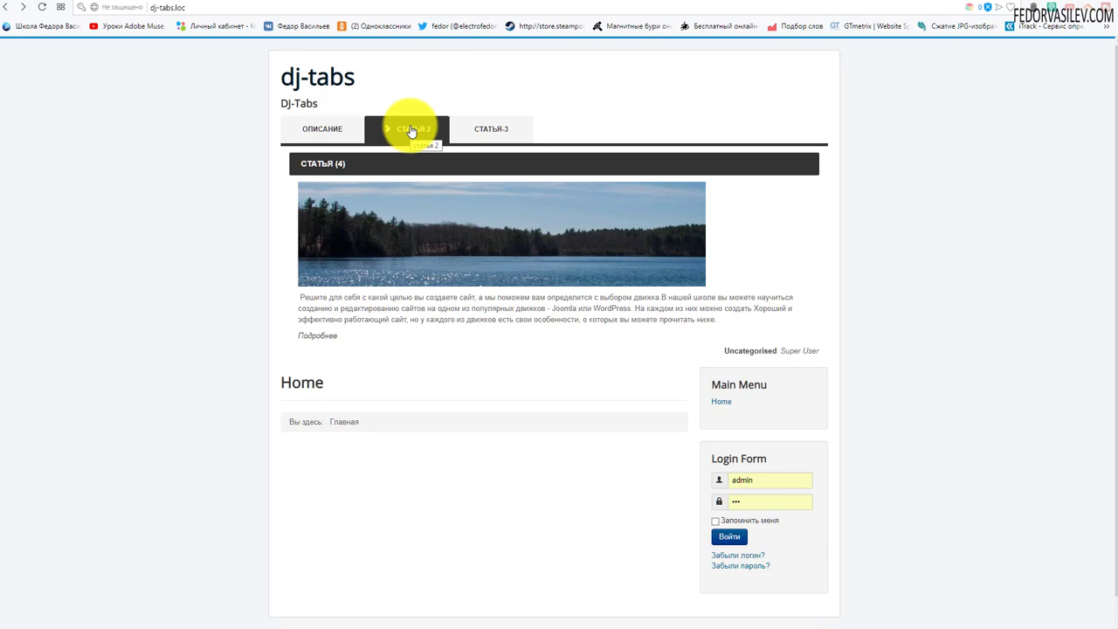
Step: Examine the Статья-3 tab on the site's home page by expanding each of its accordion articles in turn
click(515, 134)
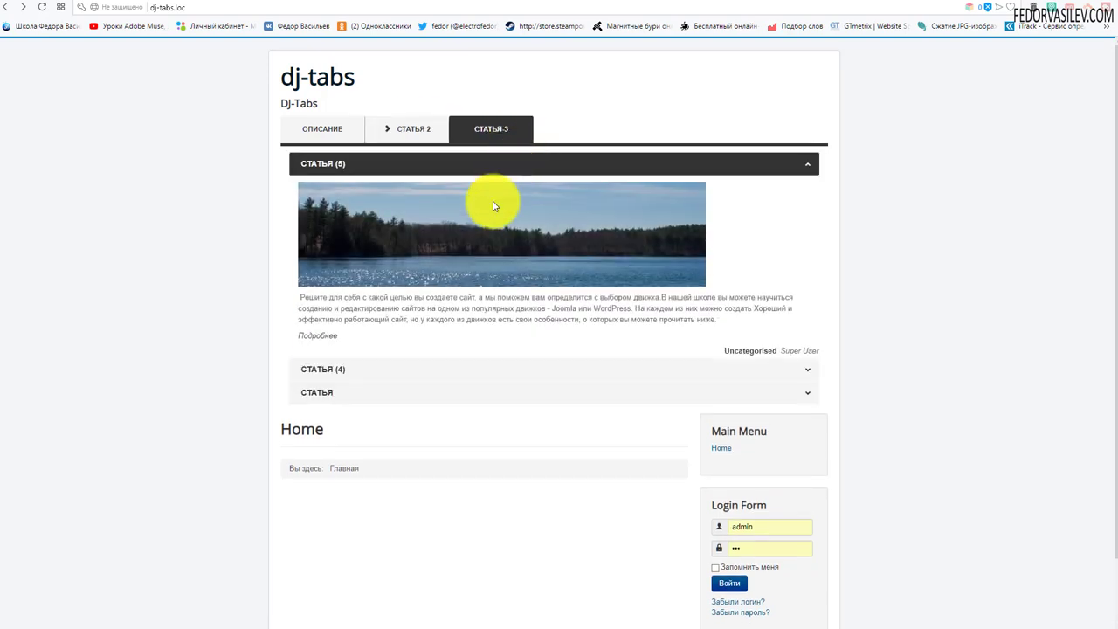
click(378, 370)
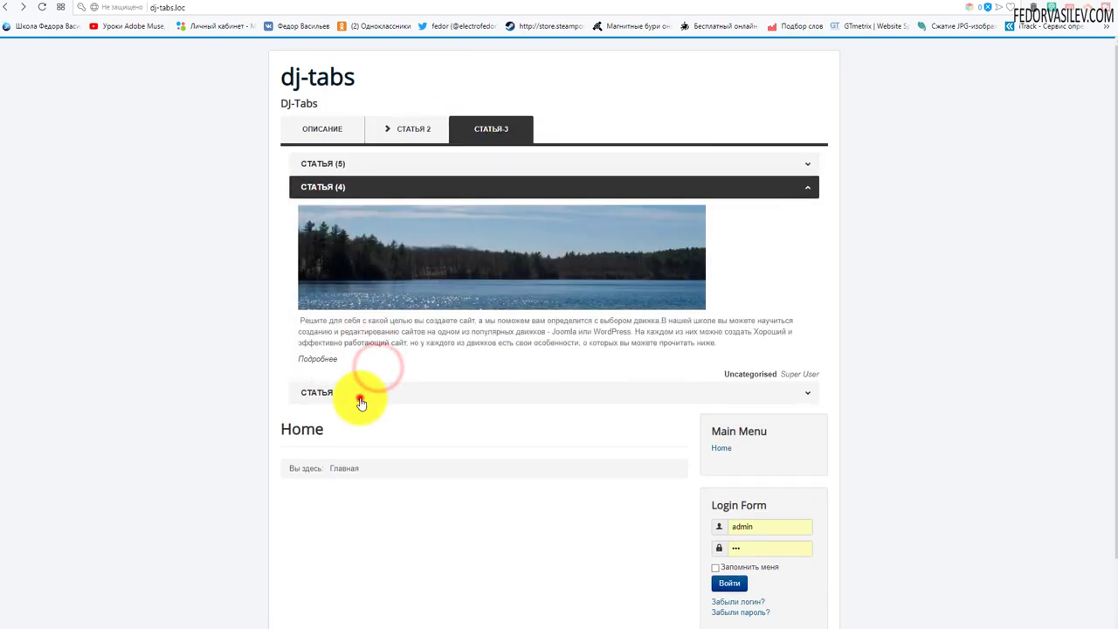
click(361, 395)
click(342, 164)
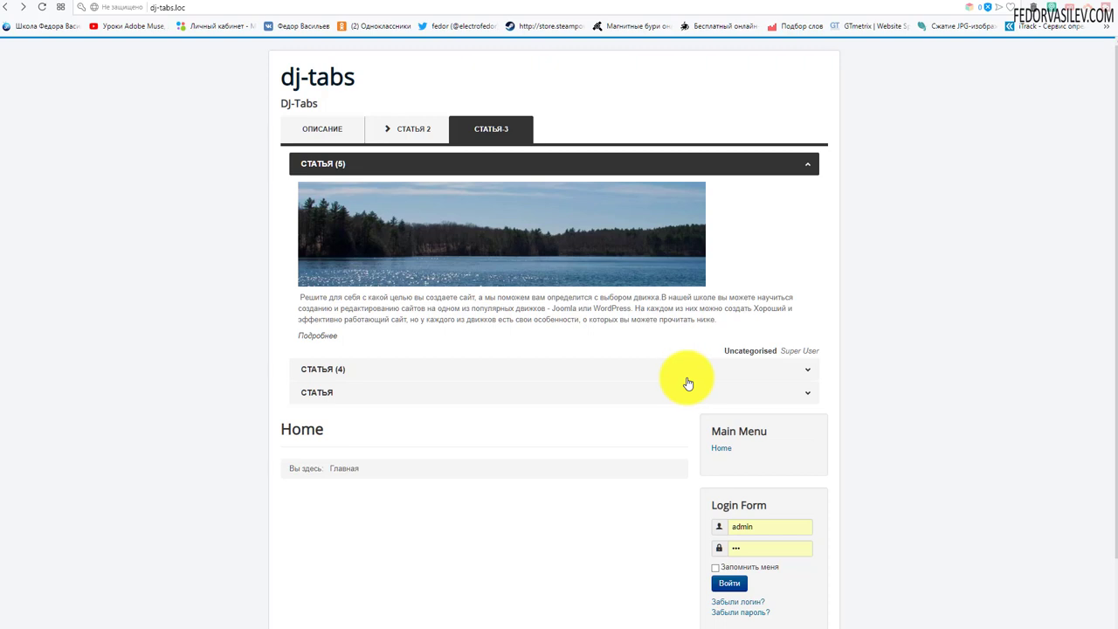
scroll(524, 376, down, 1)
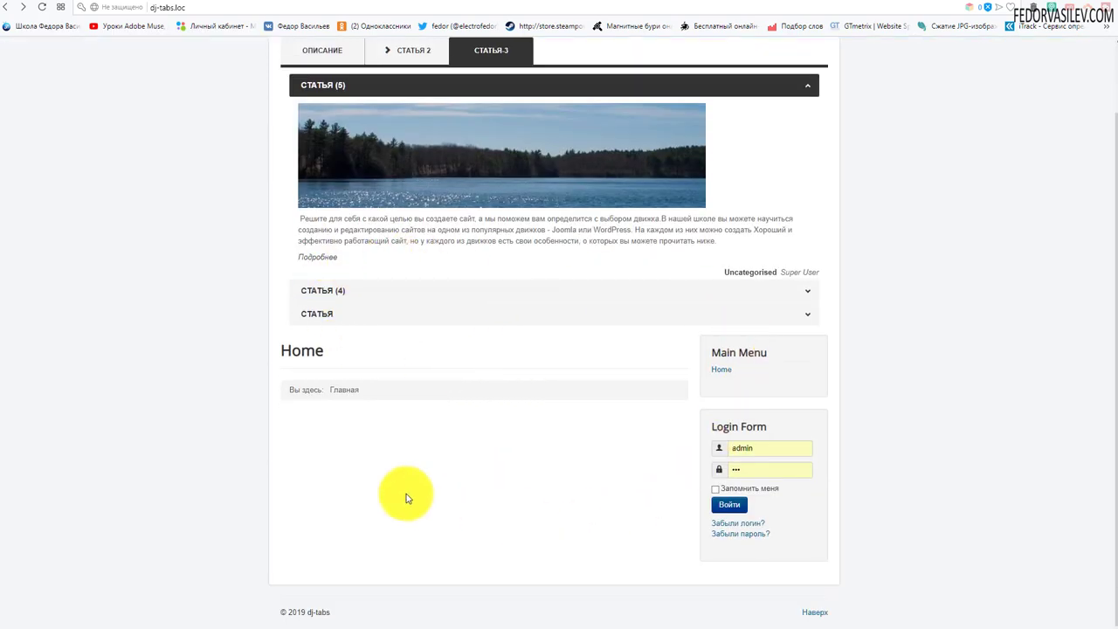
scroll(954, 225, up, 1)
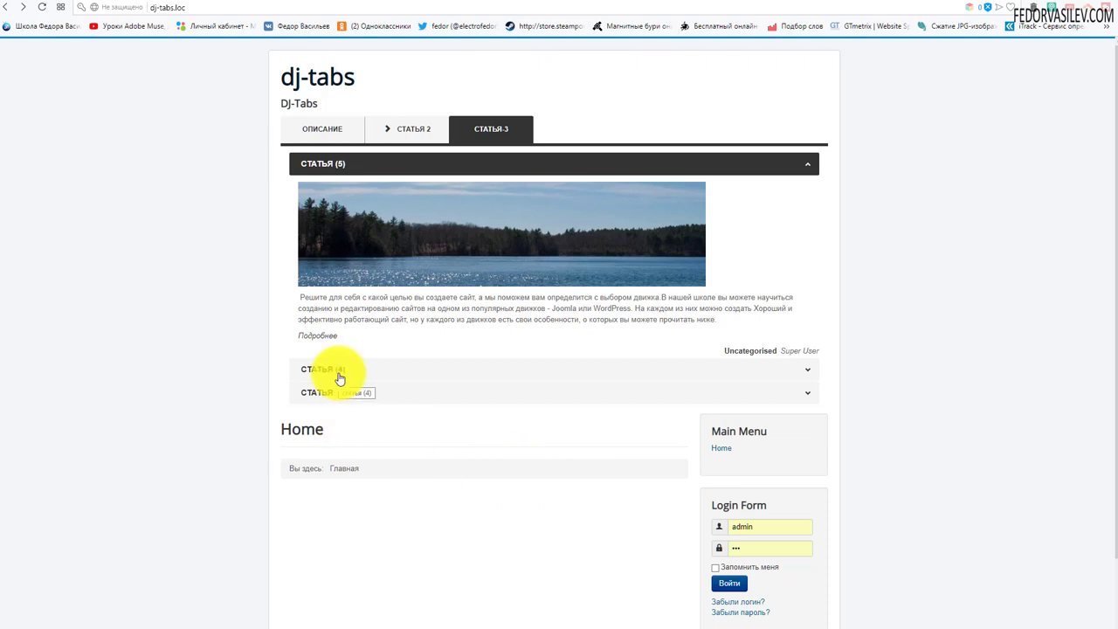
scroll(122, 83, down, 1)
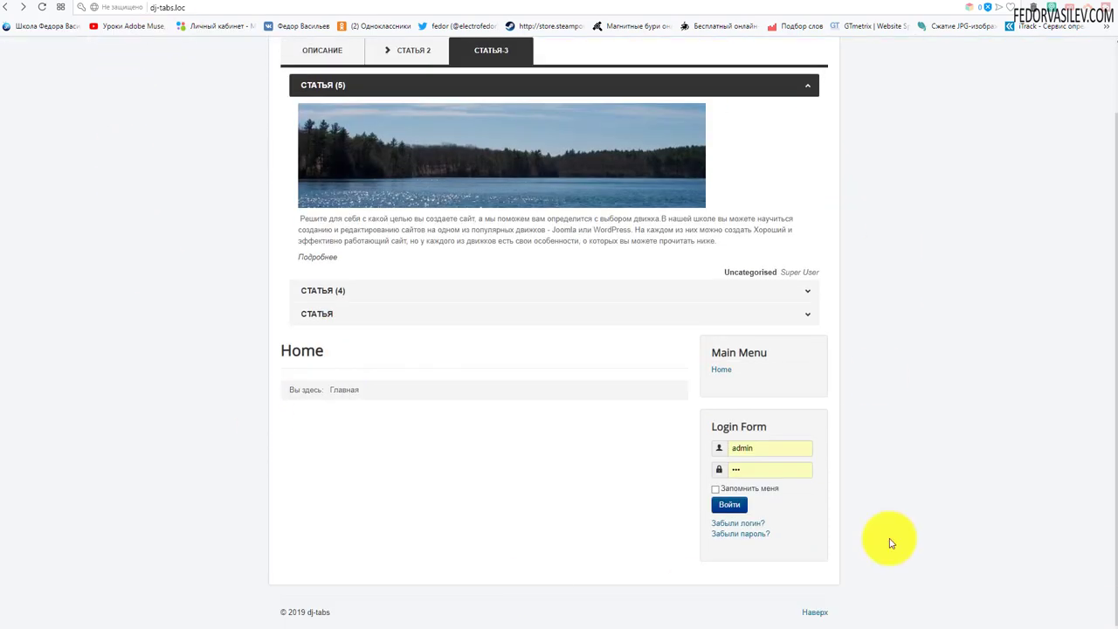
click(338, 314)
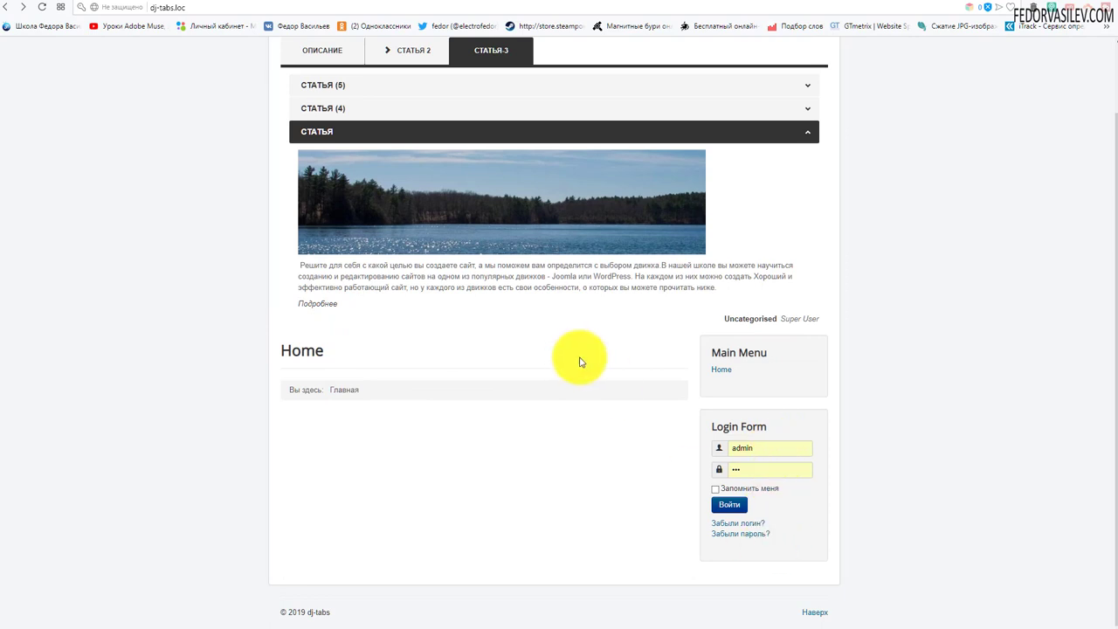
scroll(579, 362, up, 1)
click(375, 161)
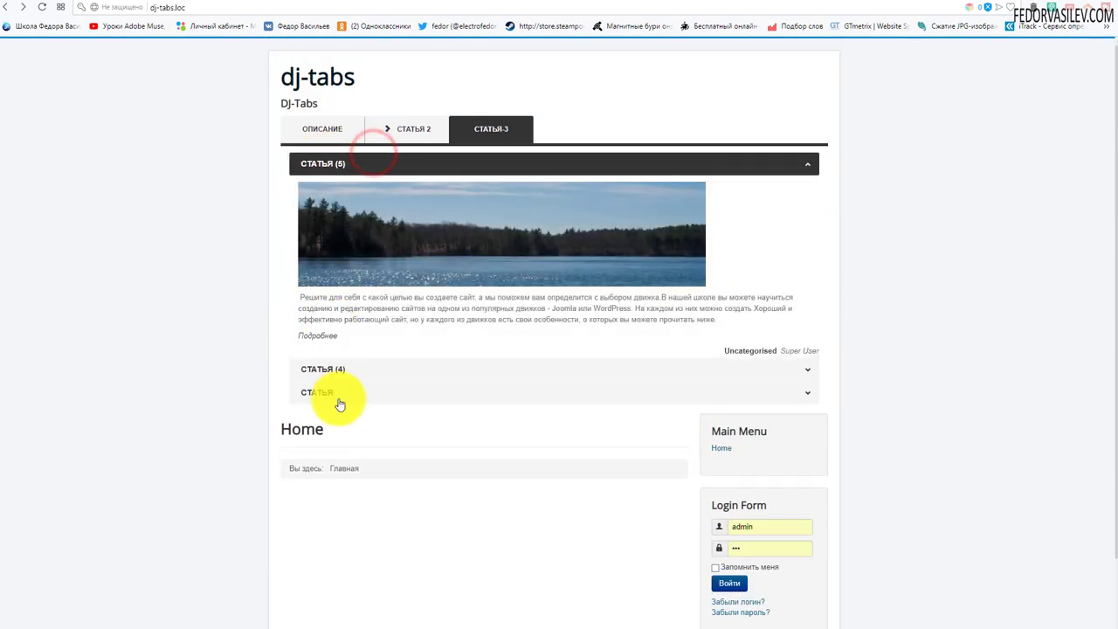
click(341, 400)
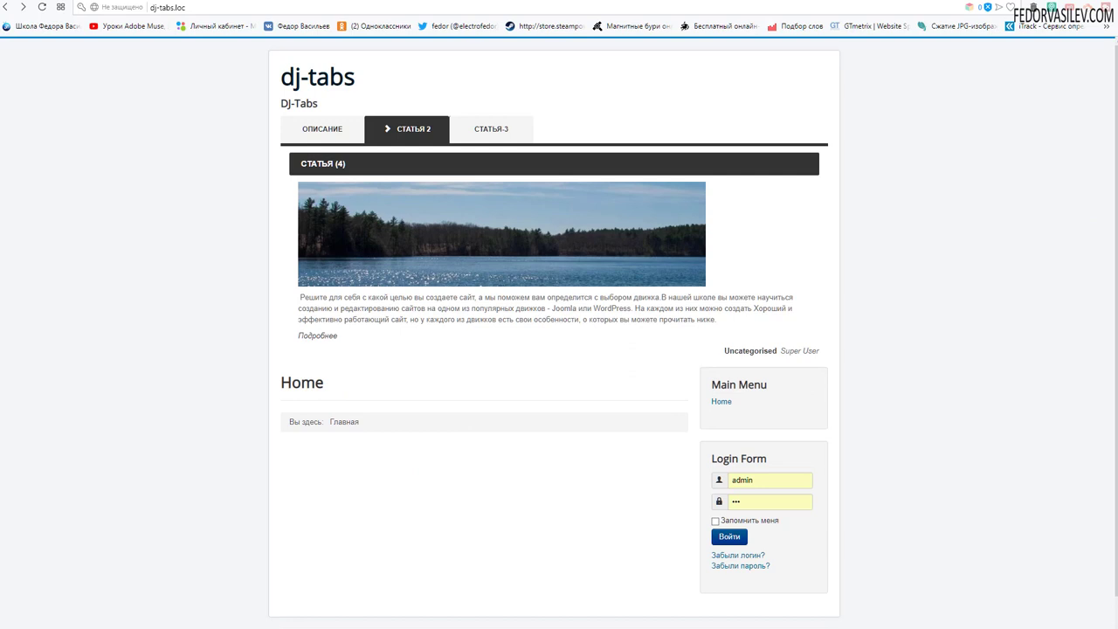
Step: Review the статья-3 element's settings in the Joomla administrator and return to the DJ-Tabs elements list
key(ctrl+Tab)
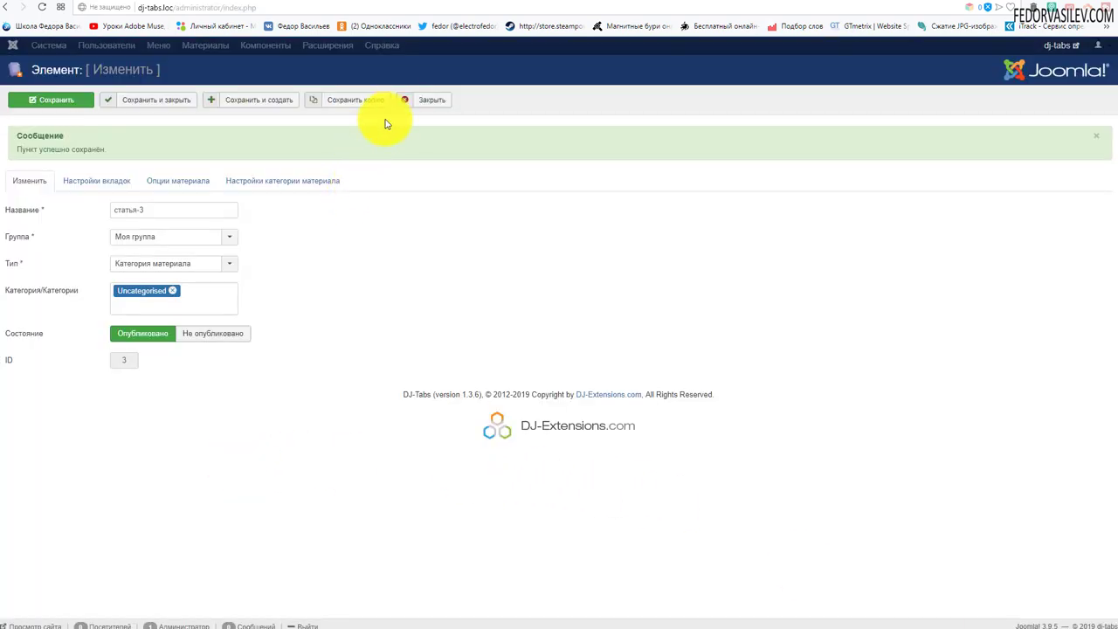
click(407, 99)
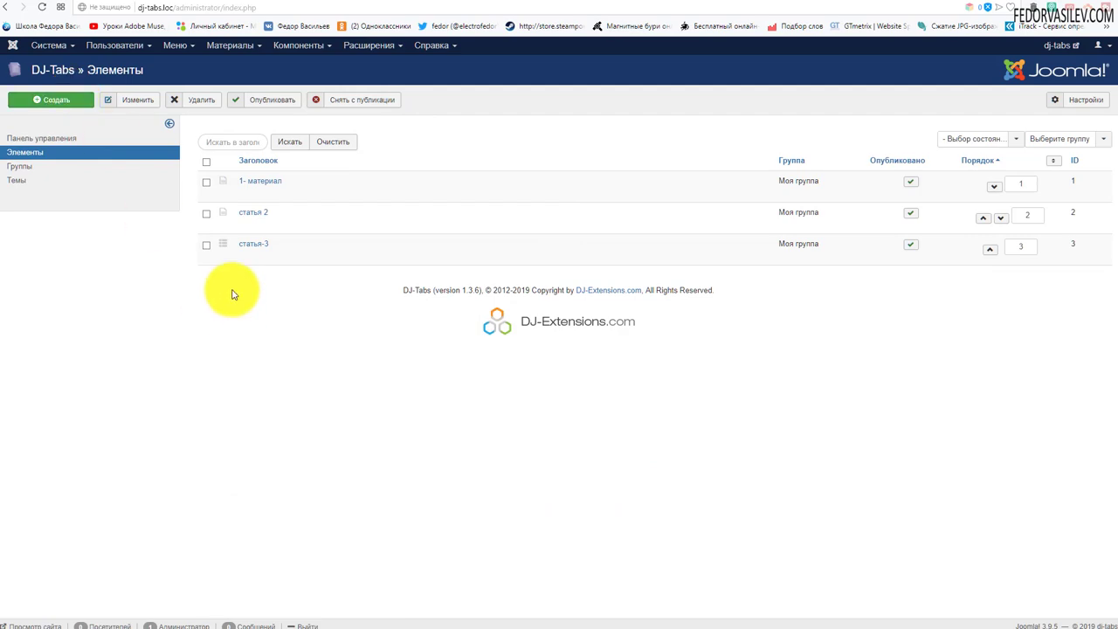
click(255, 245)
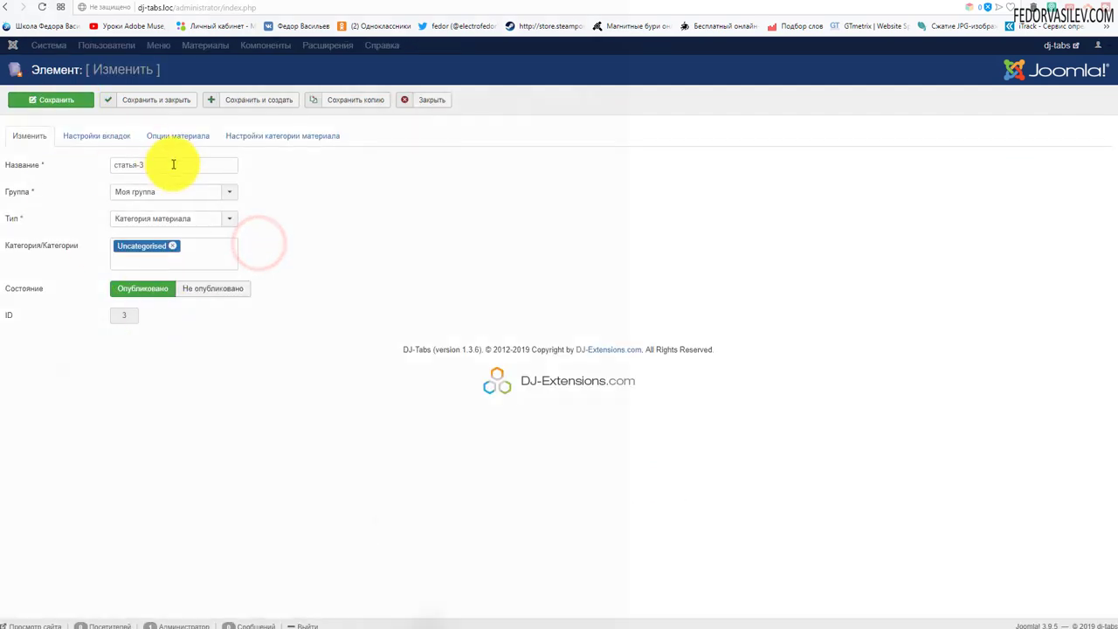
click(409, 99)
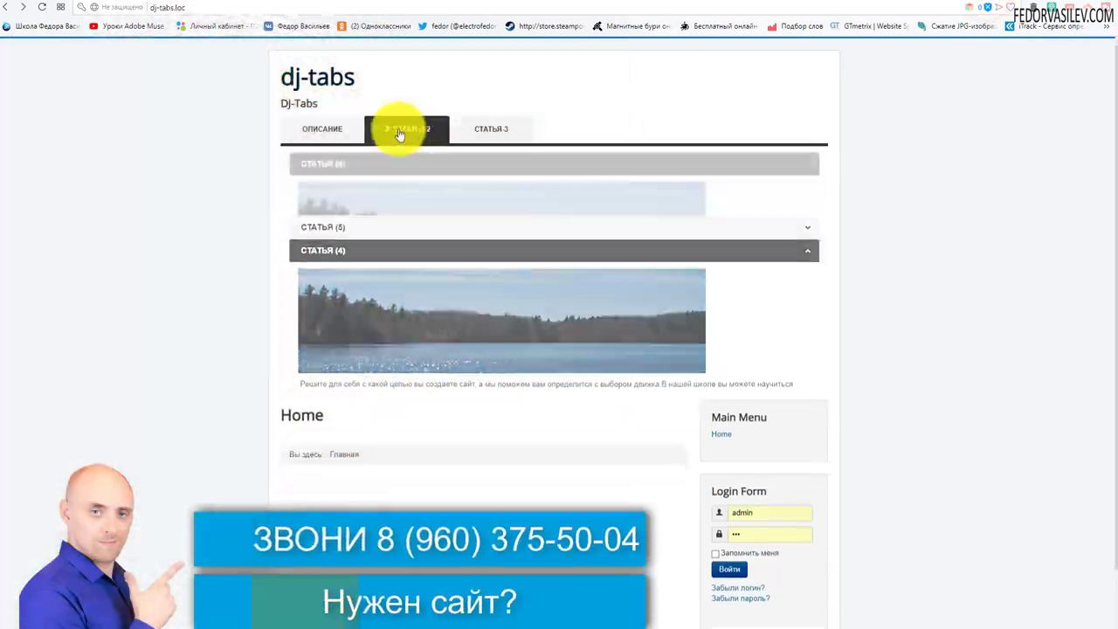
click(940, 5)
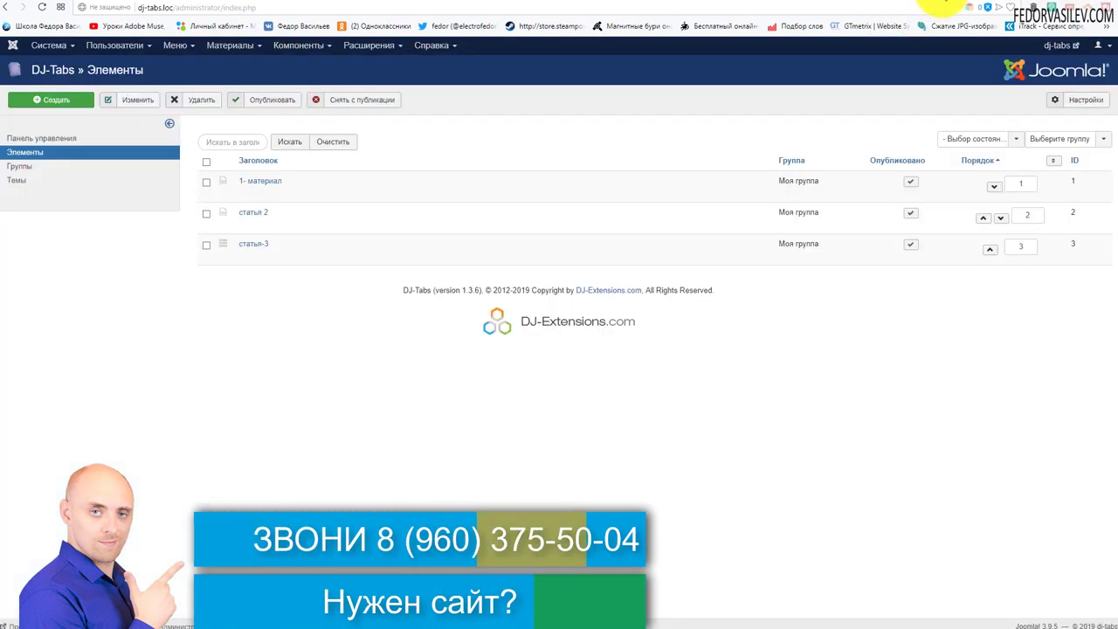
Step: Create a new DJ-Tabs element named "статья - 4" with the type Позиция модуля
click(60, 103)
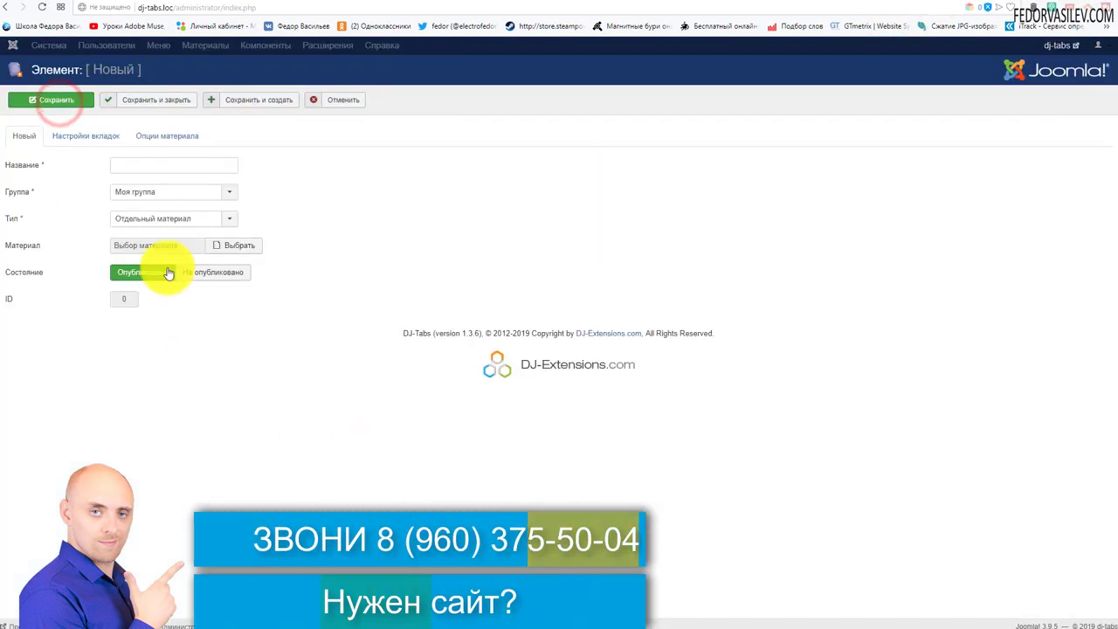
click(142, 166)
text(статья - 4)
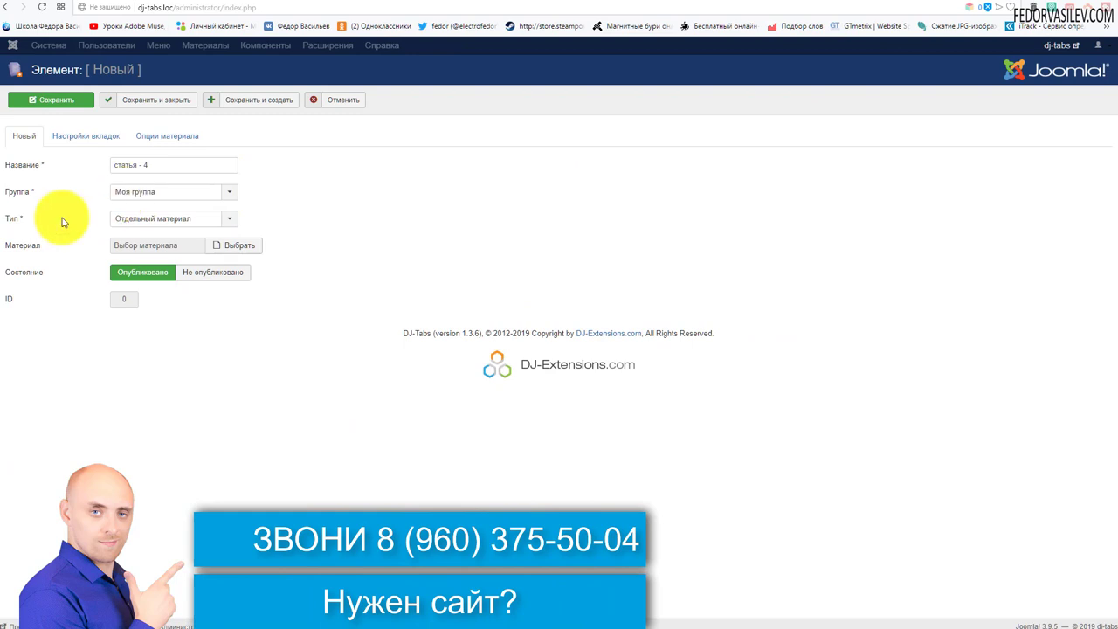
click(157, 219)
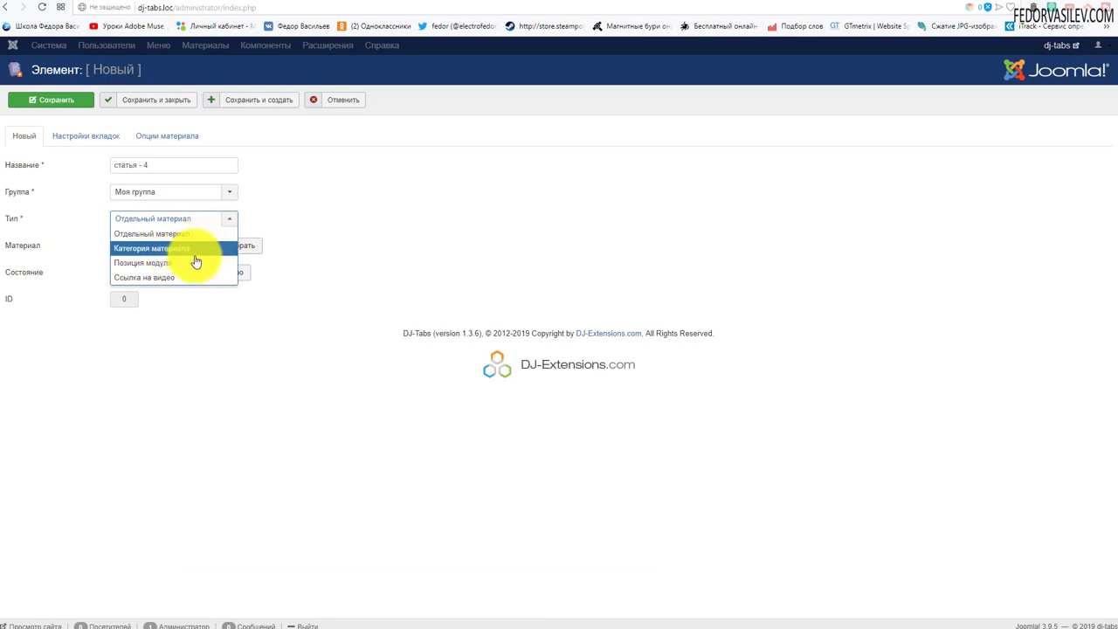
click(145, 267)
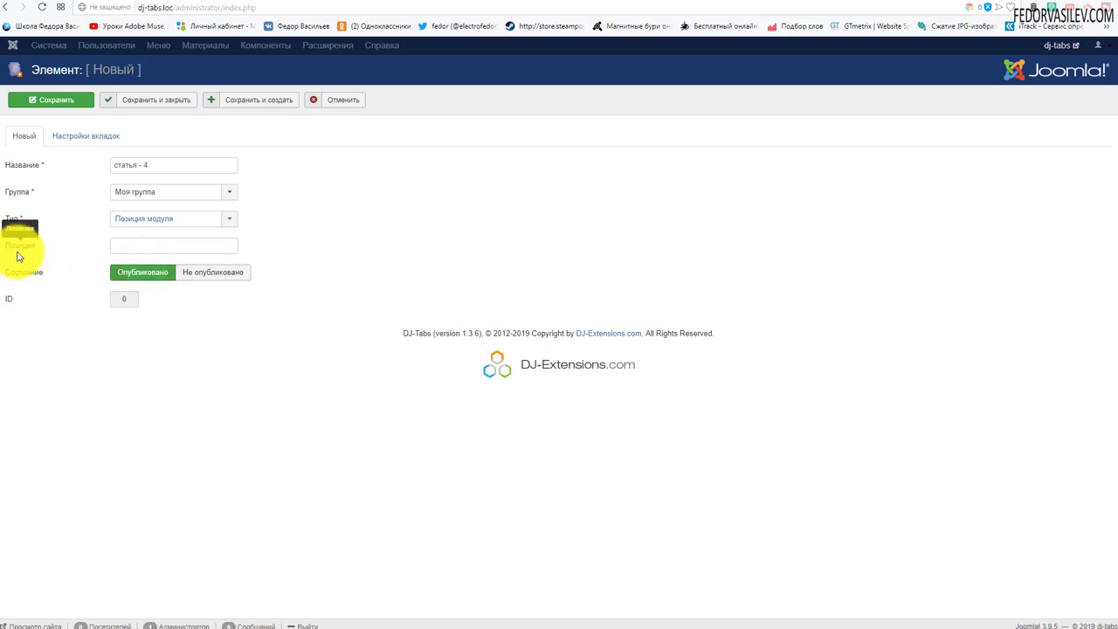
Step: Set the new element's module position to position-7, save the element and close it
click(127, 246)
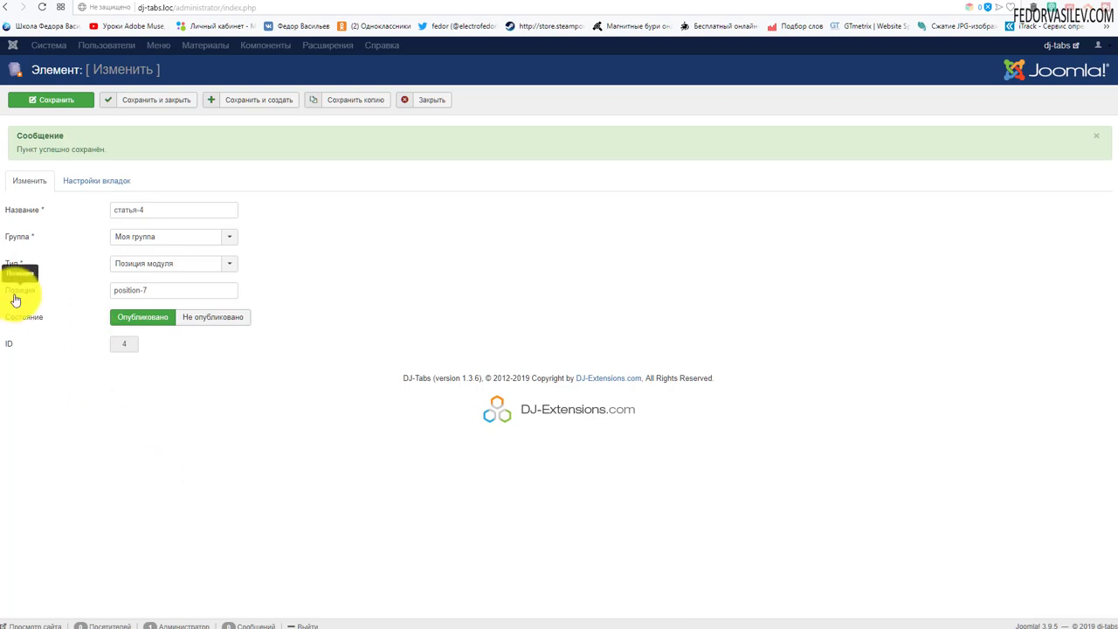
drag(160, 288, 105, 289)
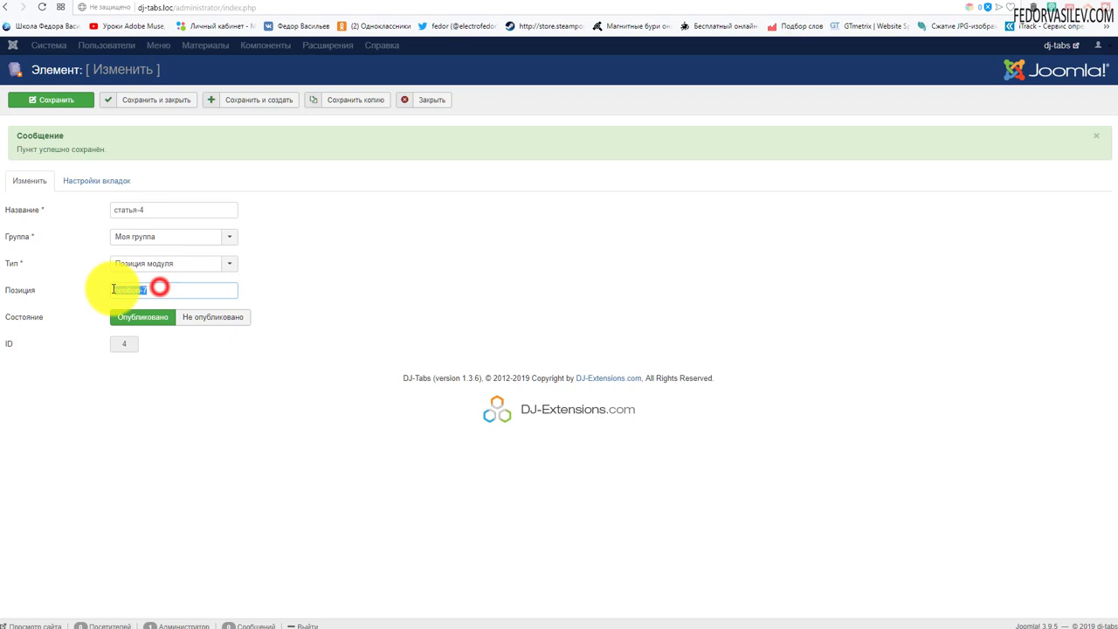
click(303, 268)
click(435, 100)
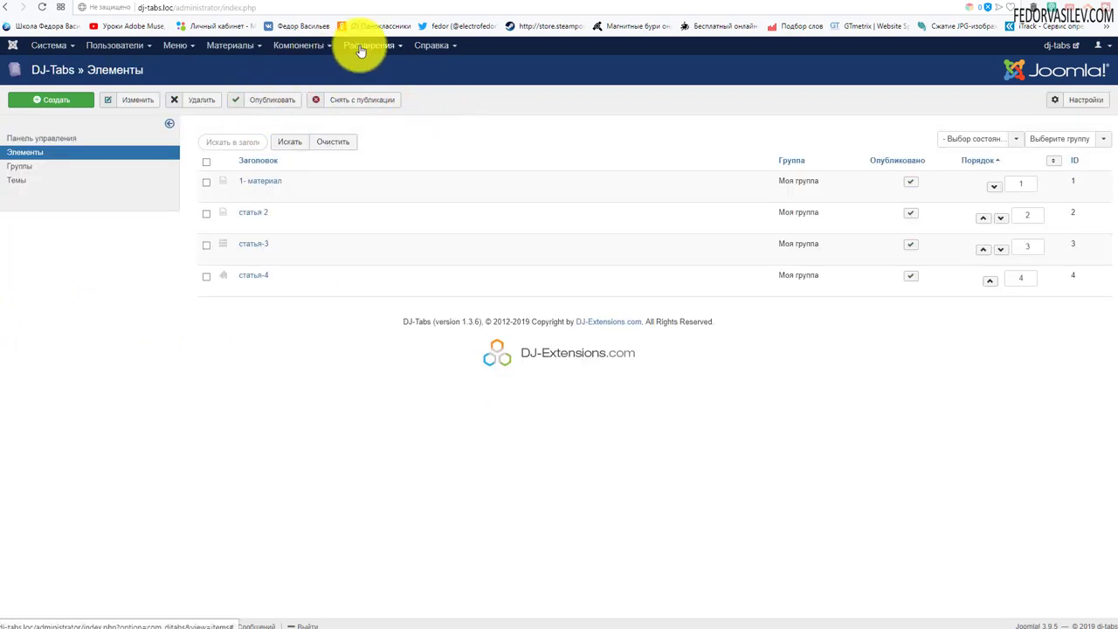
Step: Open the site modules list and check which position the Login Form module is assigned to
click(361, 49)
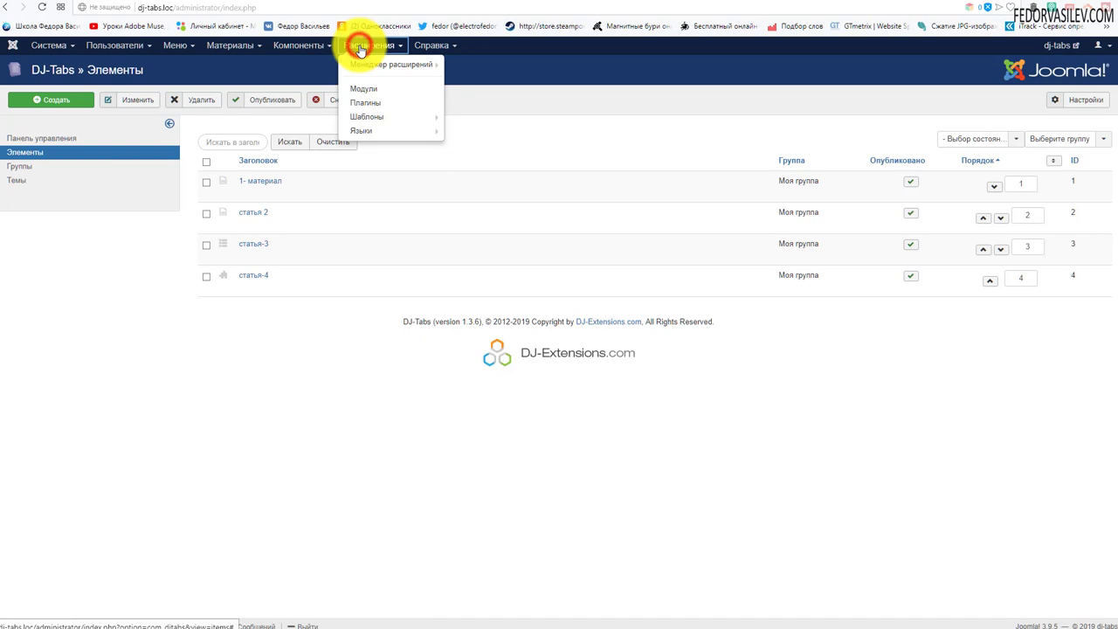
click(371, 90)
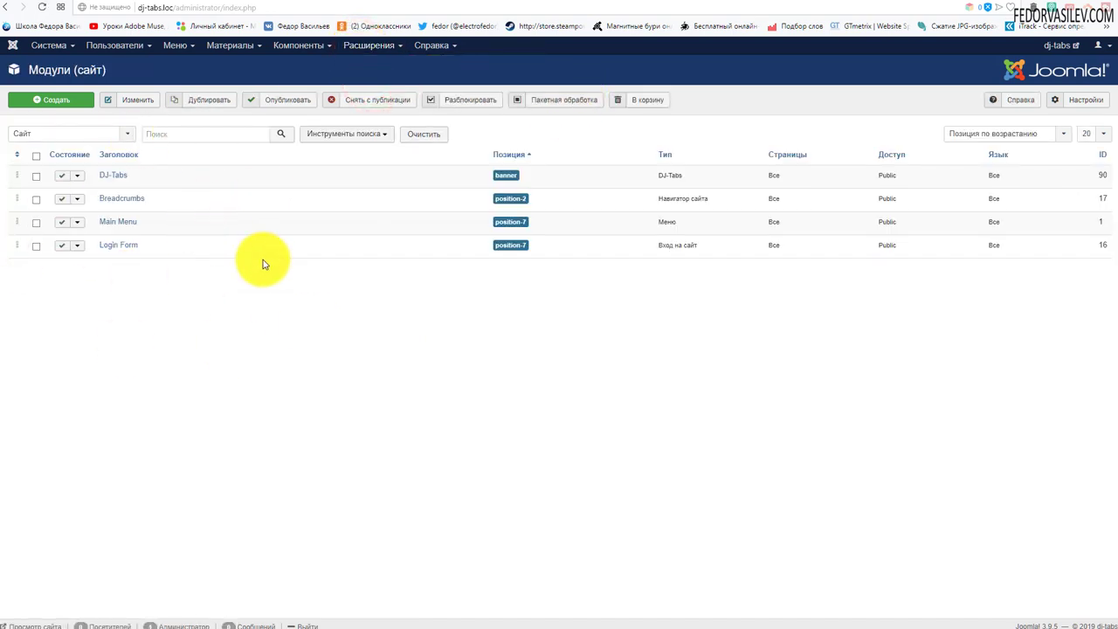
triple_click(115, 247)
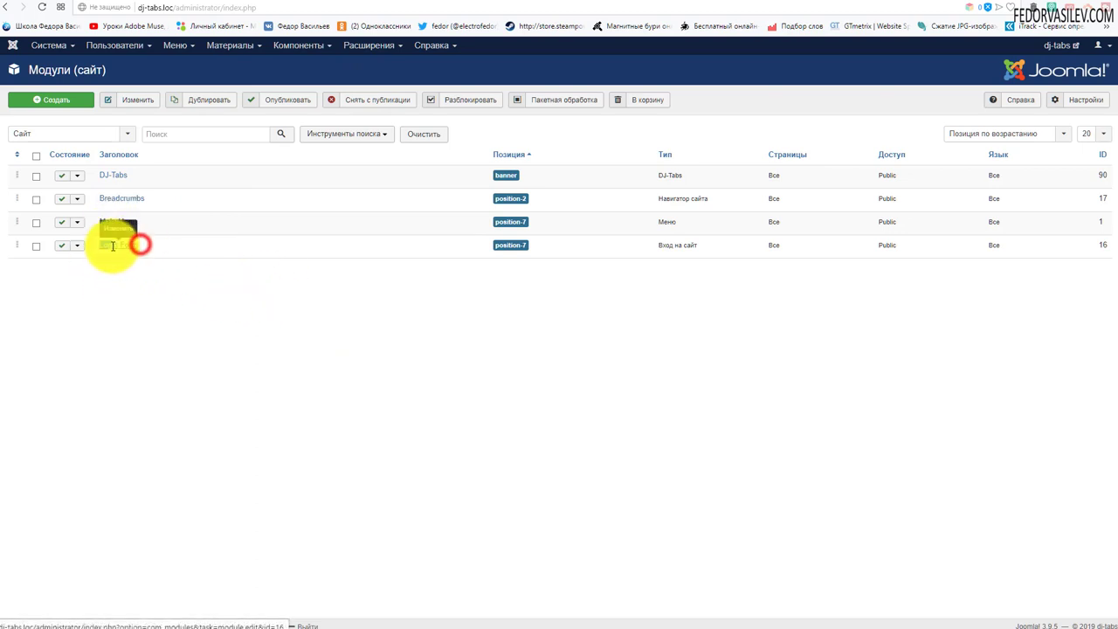
click(180, 329)
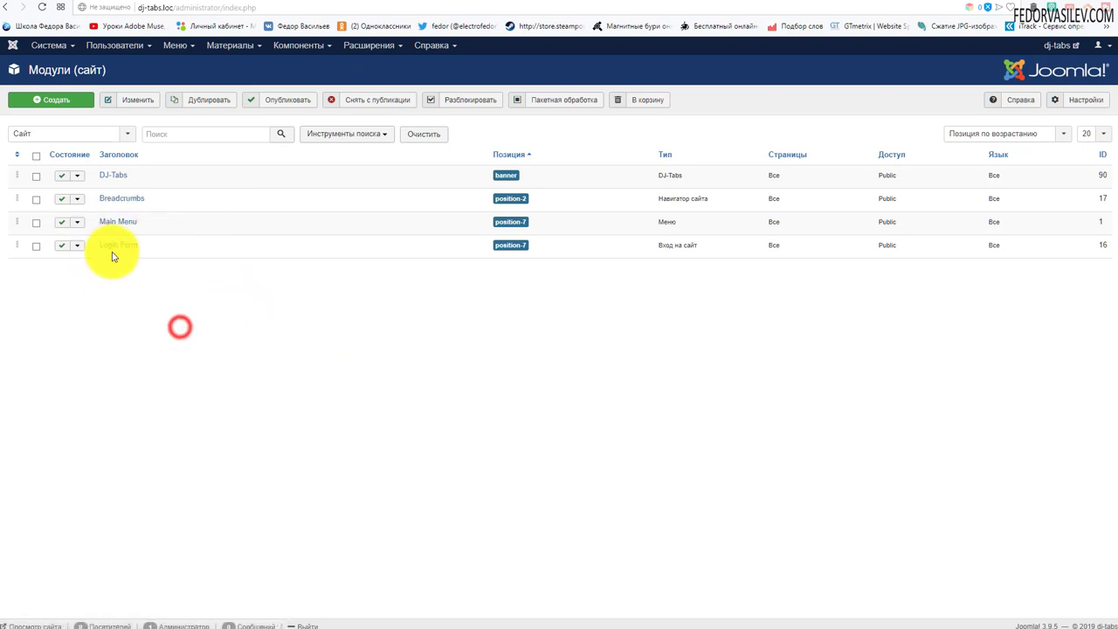
double_click(514, 251)
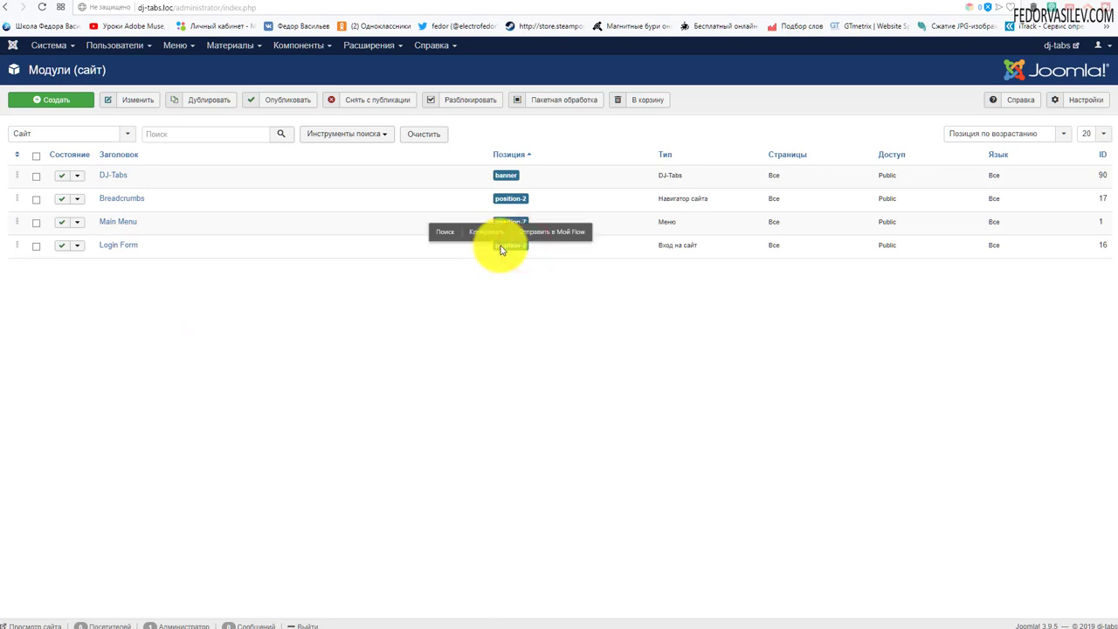
right_click(505, 255)
click(520, 309)
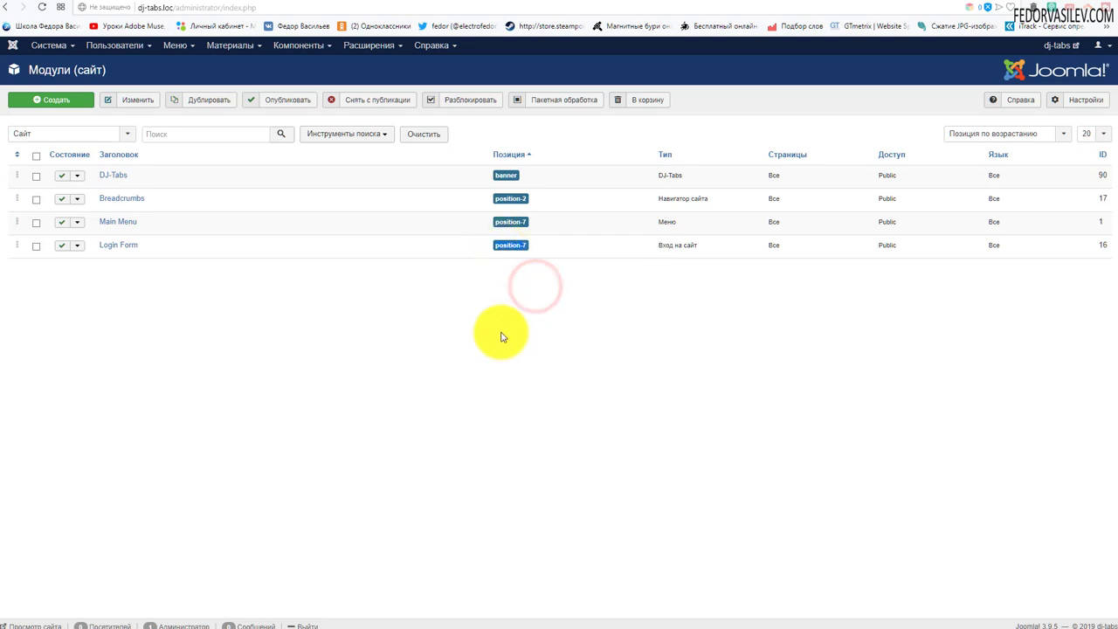
drag(502, 298, 524, 245)
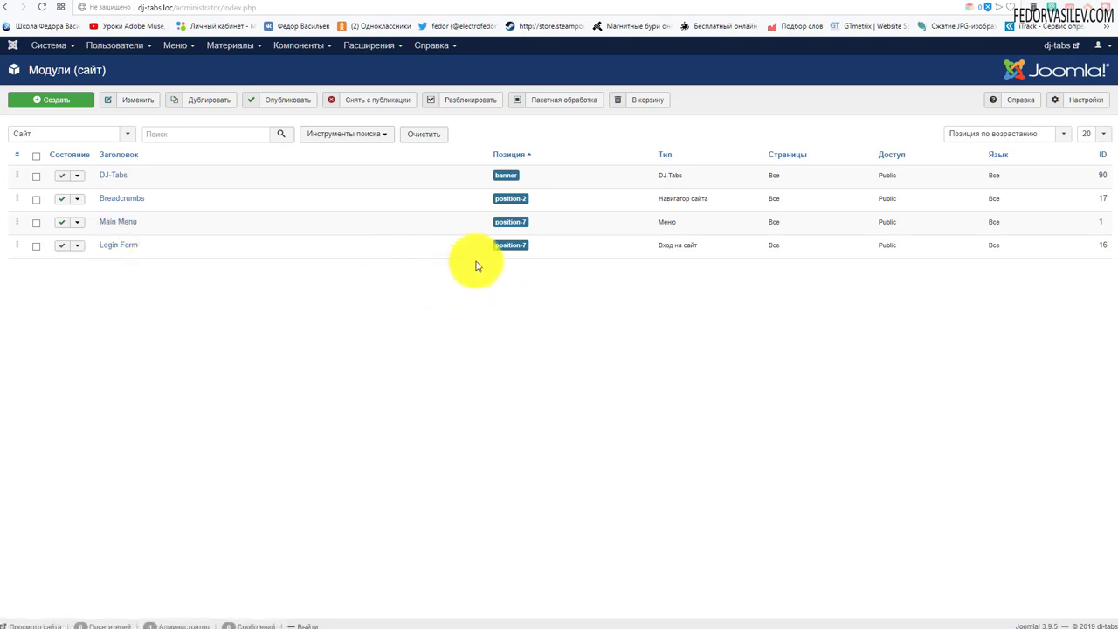
Step: Reopen the статья-4 element in DJ-Tabs, review its type and position, and switch to the site's home page to view it
click(298, 45)
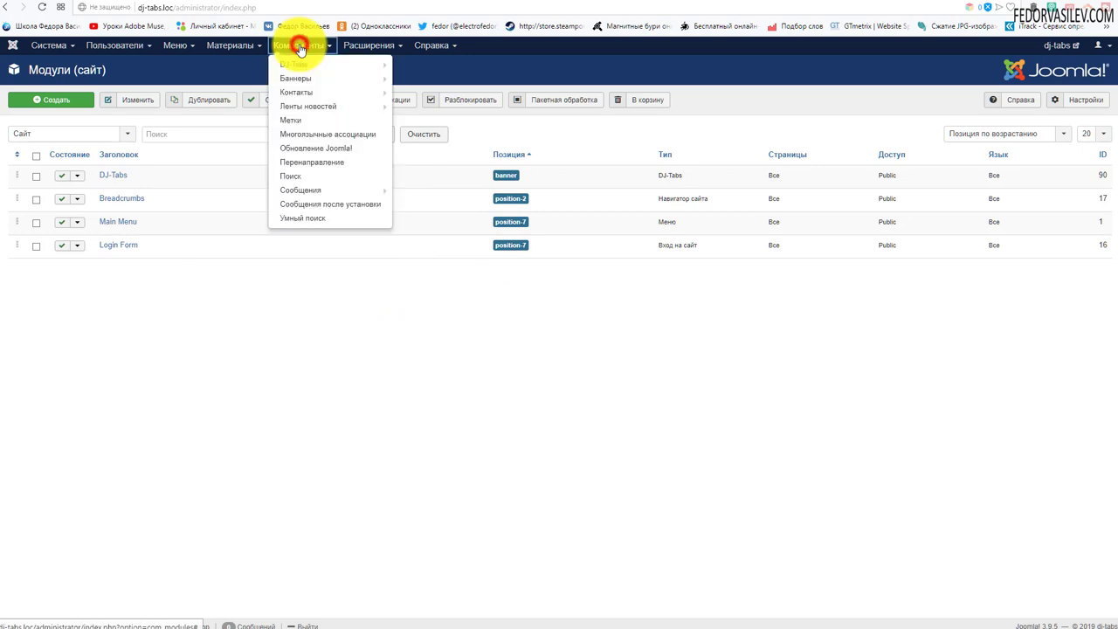
mouse_move(304, 67)
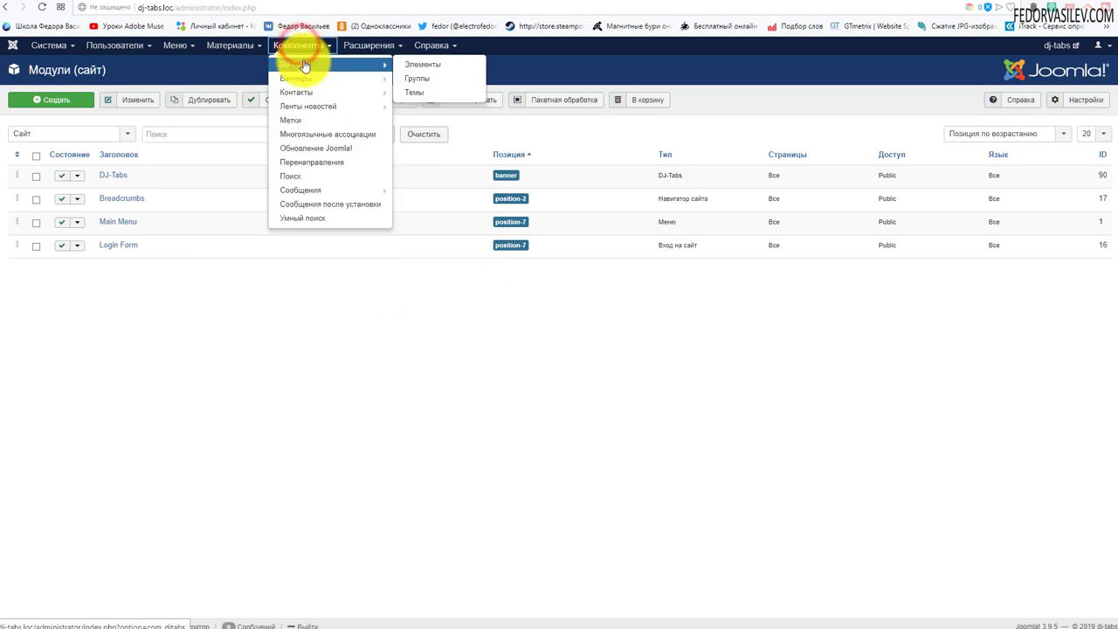
click(425, 66)
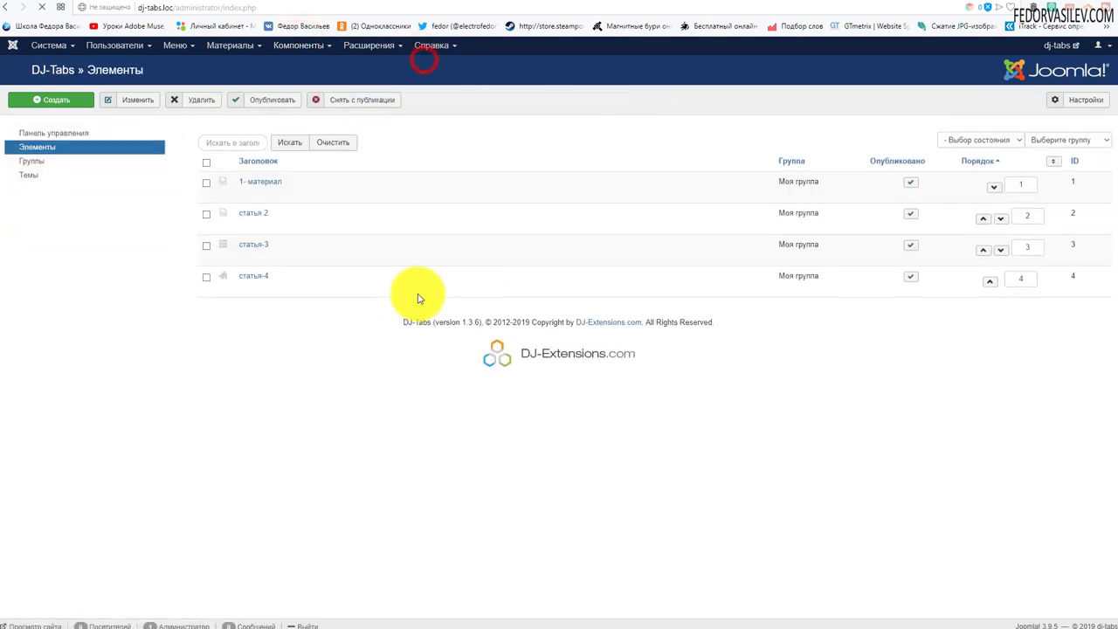
click(251, 276)
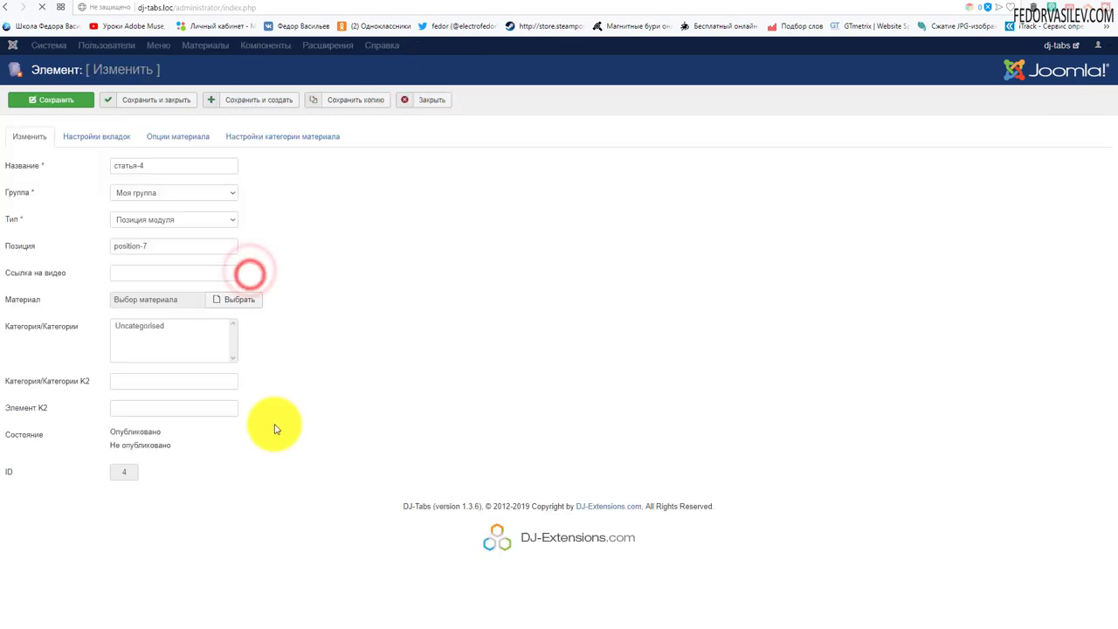
click(137, 222)
click(308, 211)
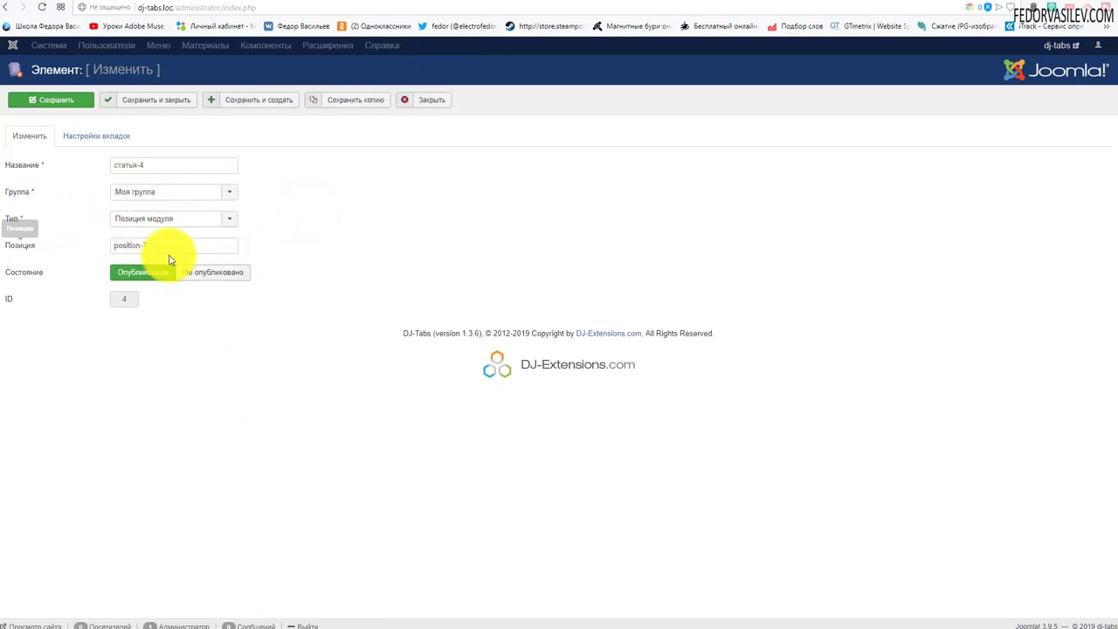
drag(113, 242, 158, 239)
click(261, 313)
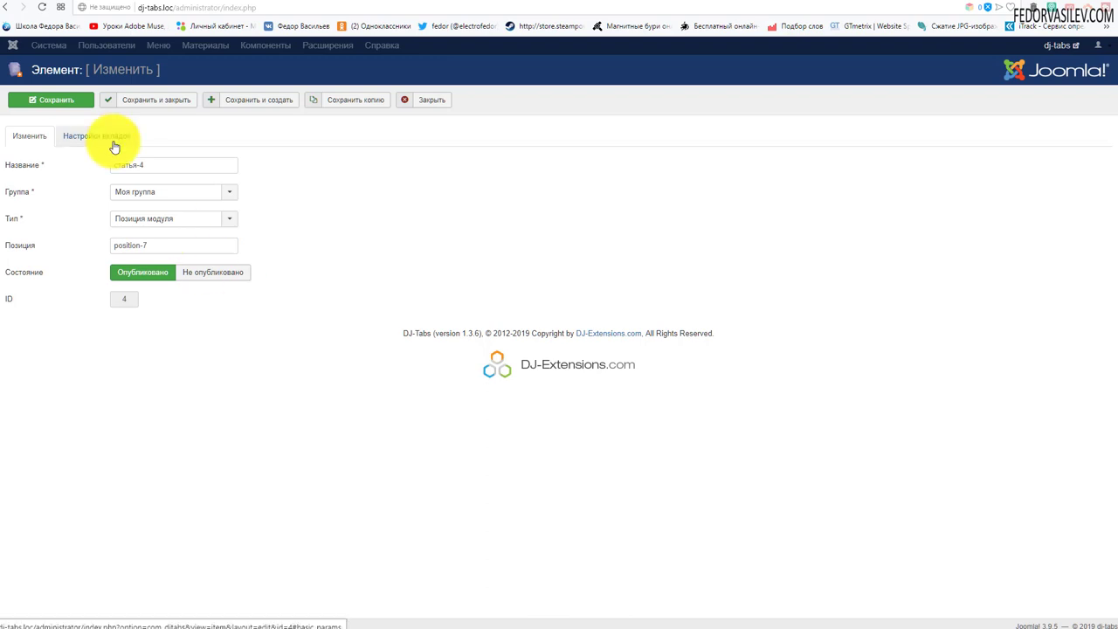
click(956, 3)
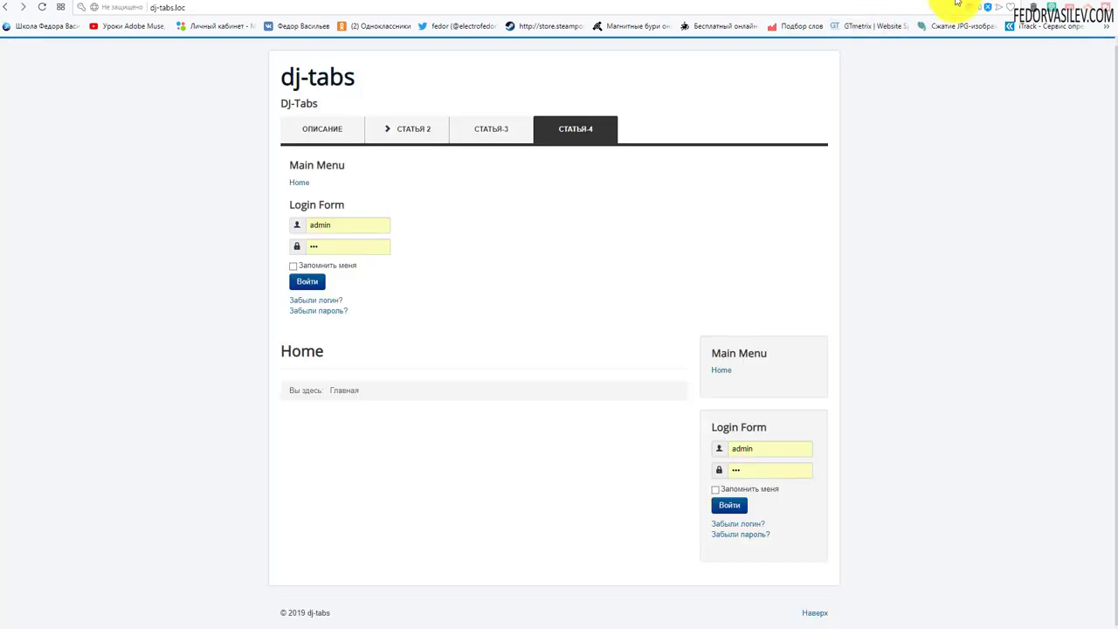
Step: Switch between the Описание, Статья-3 and Статья-4 tabs on the home page to compare their content
click(492, 130)
click(569, 137)
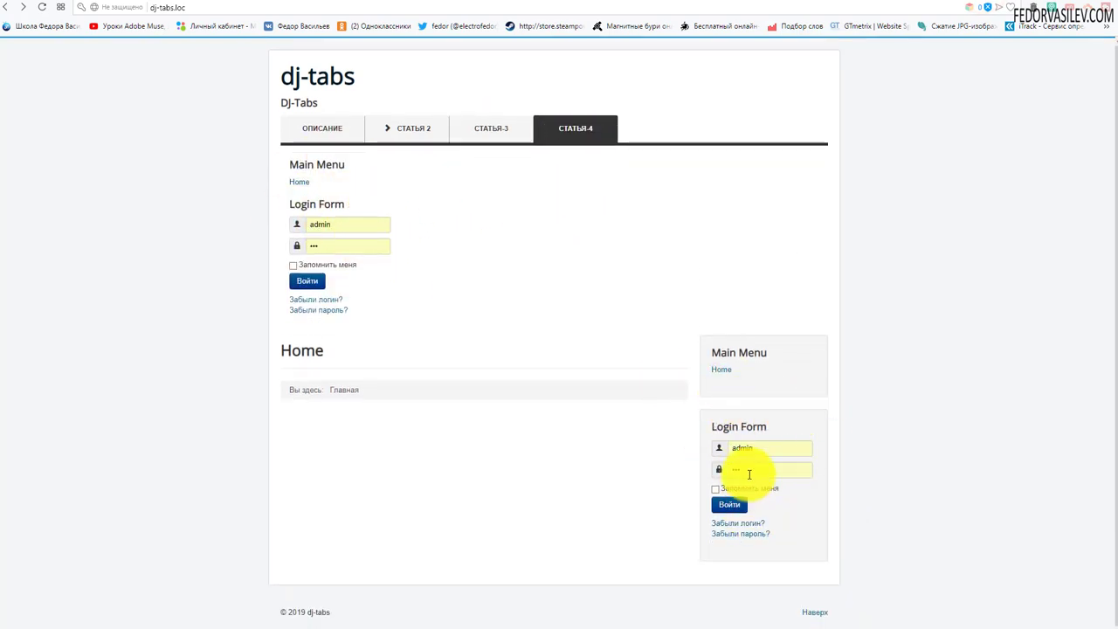
click(351, 131)
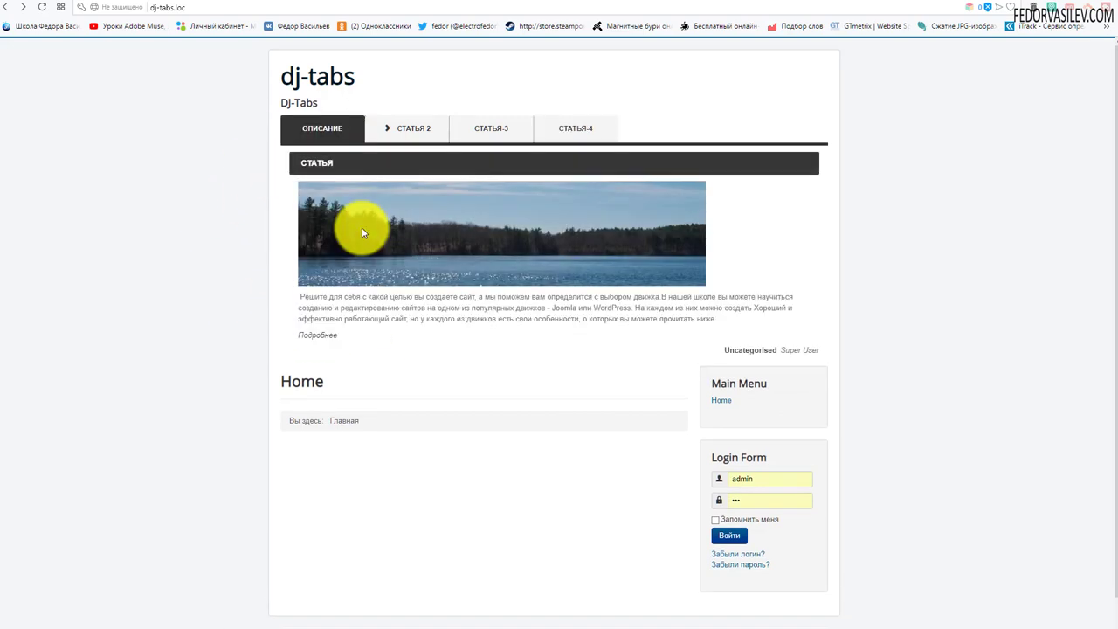
click(494, 127)
click(572, 128)
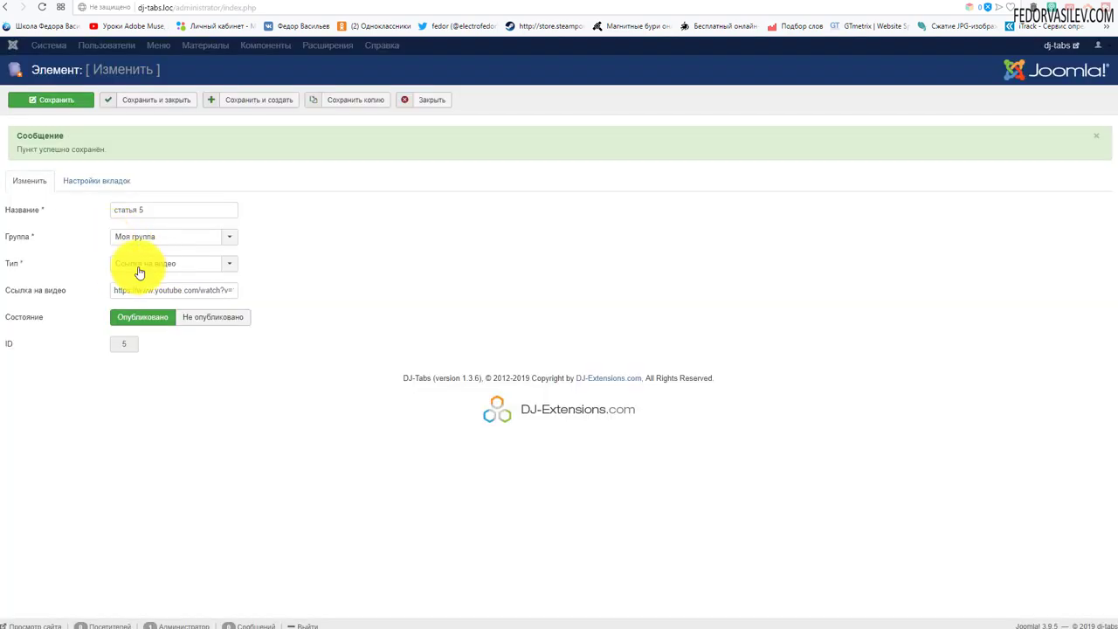
Step: Review the статья 5 element's type options, its video link and the help text for Ссылка на видео
click(140, 264)
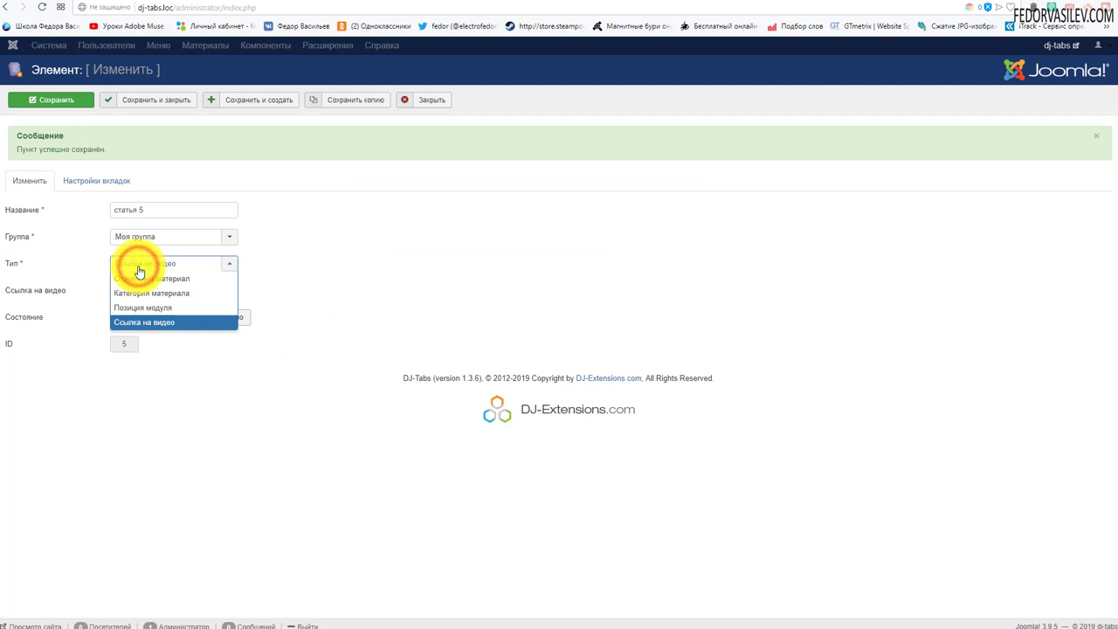
click(350, 295)
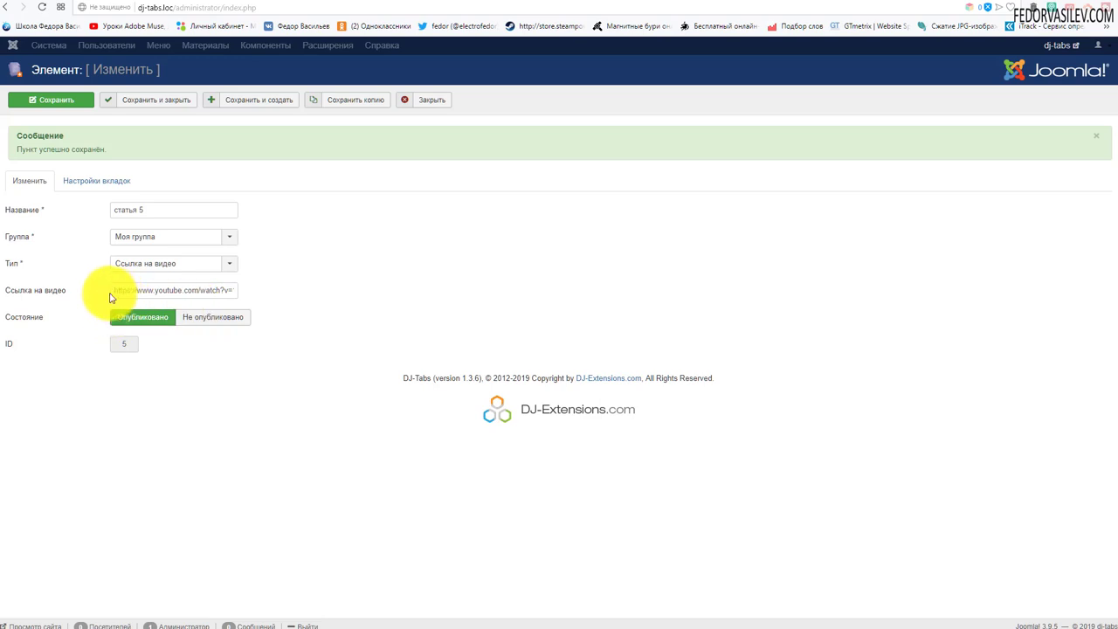
drag(113, 291, 320, 300)
click(378, 297)
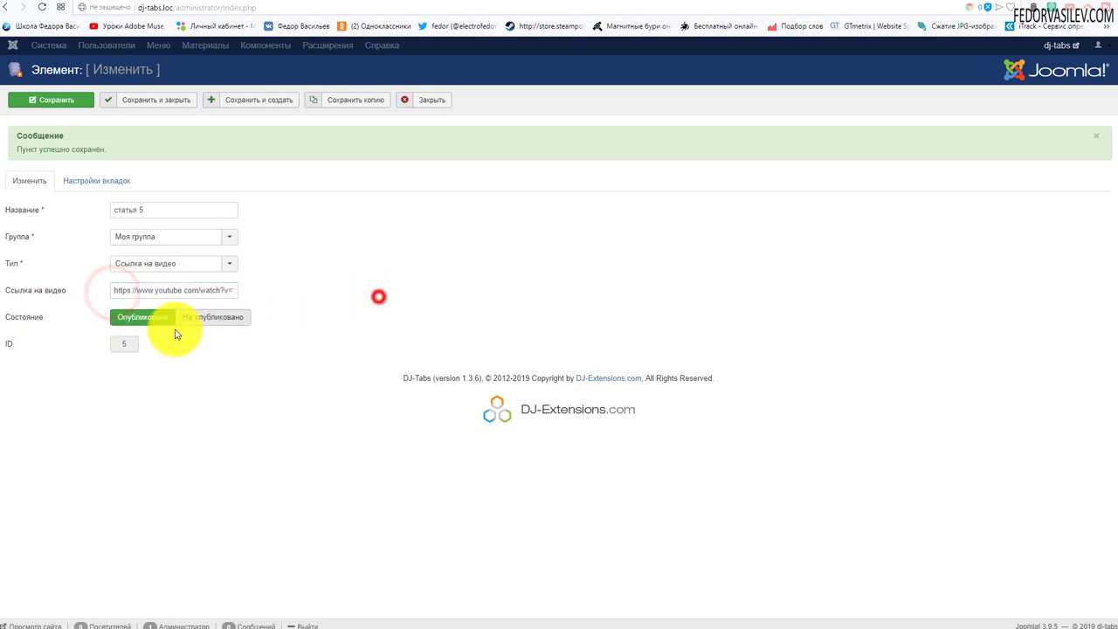
mouse_move(30, 295)
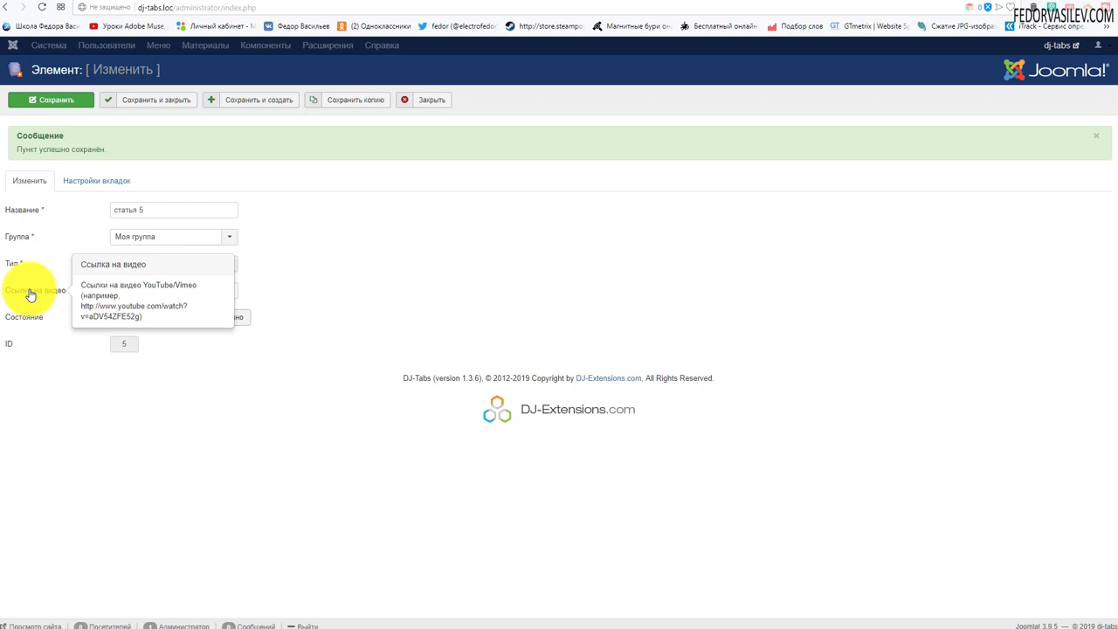
Step: Reload the site's home page, open the Статья 5 tab, and play its video briefly before pausing it
click(956, 2)
click(654, 138)
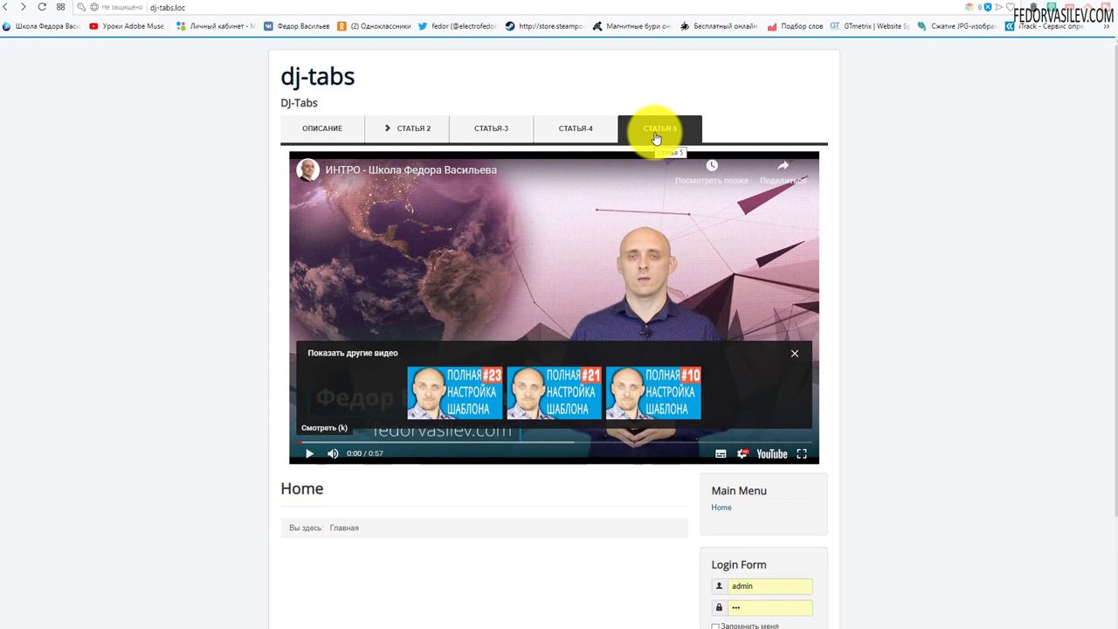
click(41, 7)
click(651, 133)
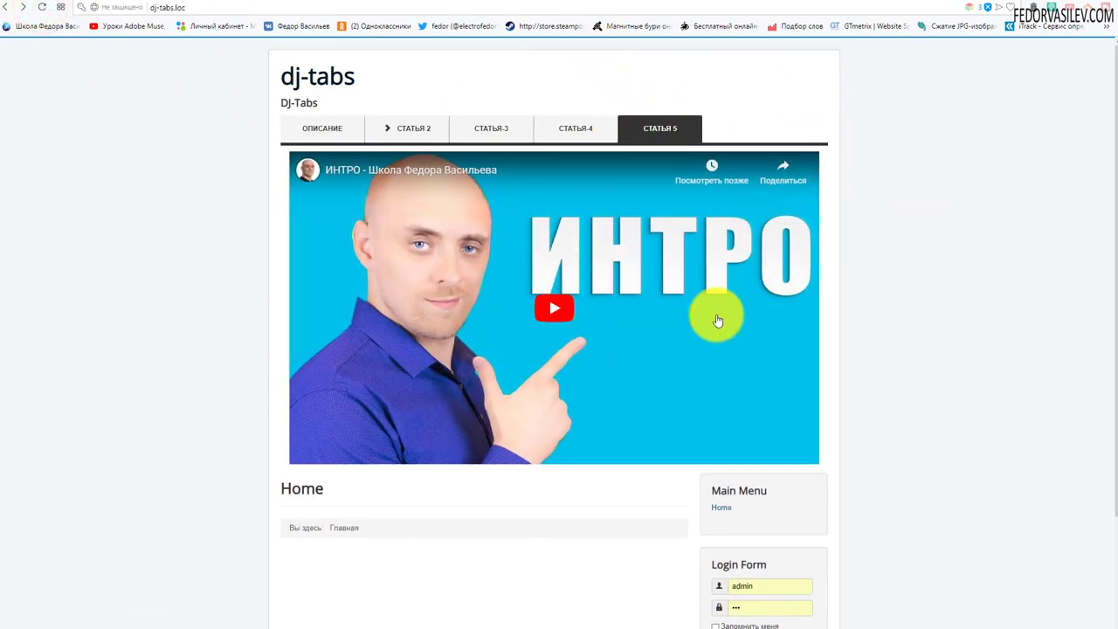
click(554, 308)
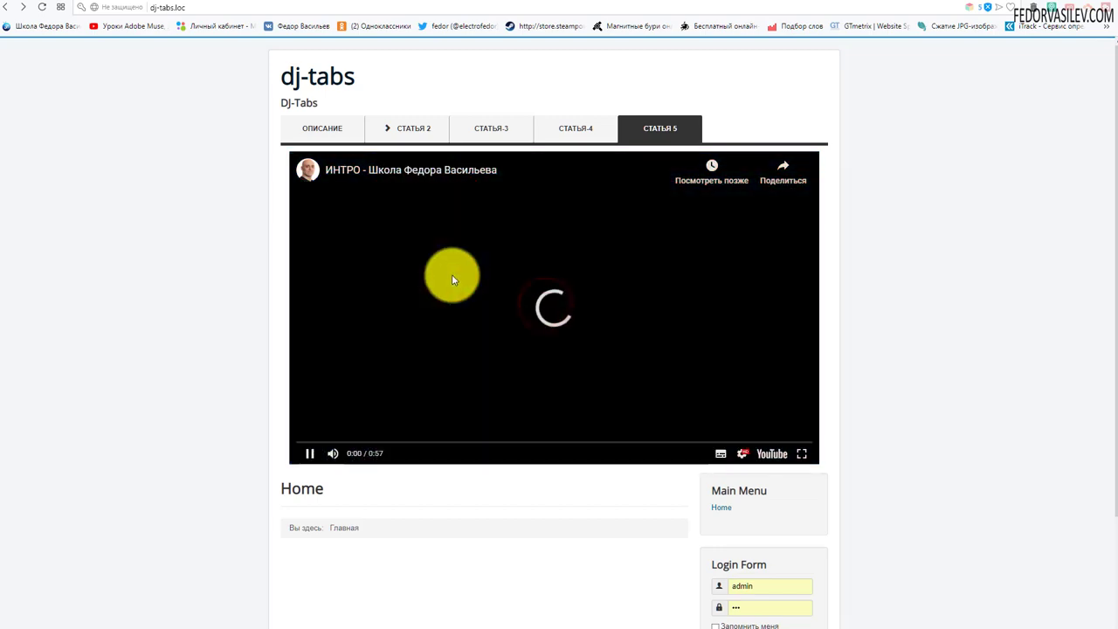
click(310, 456)
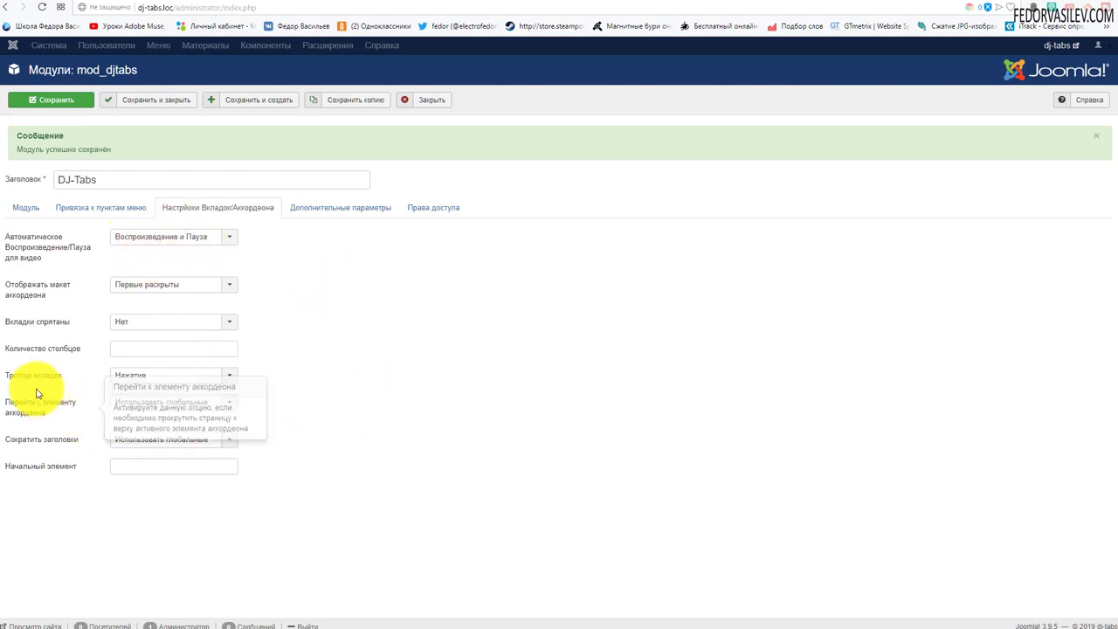
Step: Review the tab trigger options and the video auto play/pause description in the DJ-Tabs module settings
click(154, 376)
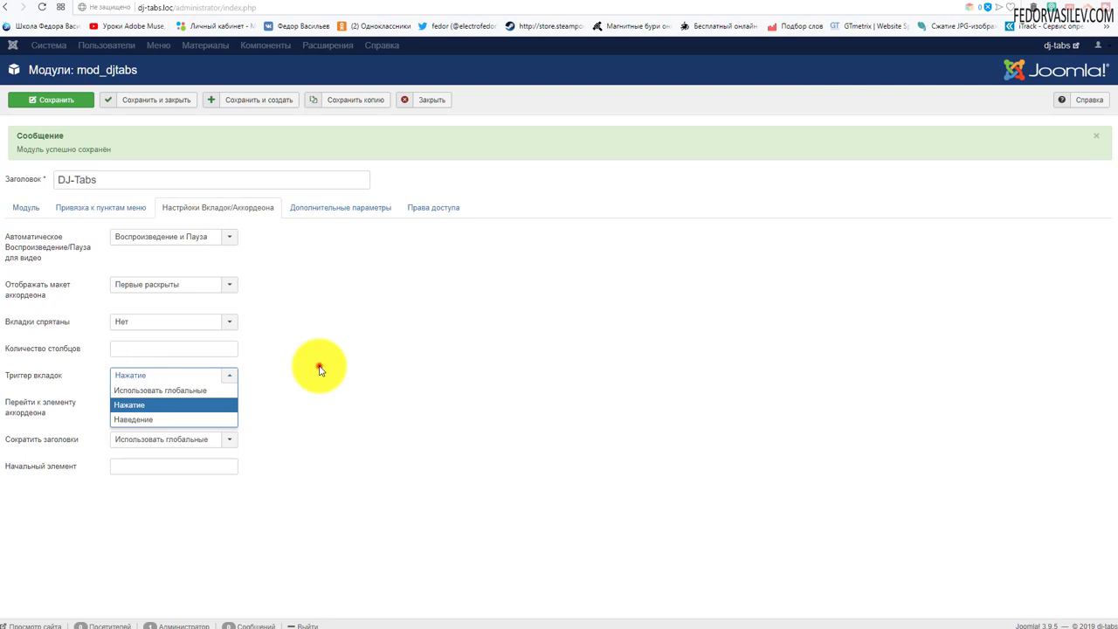
click(319, 370)
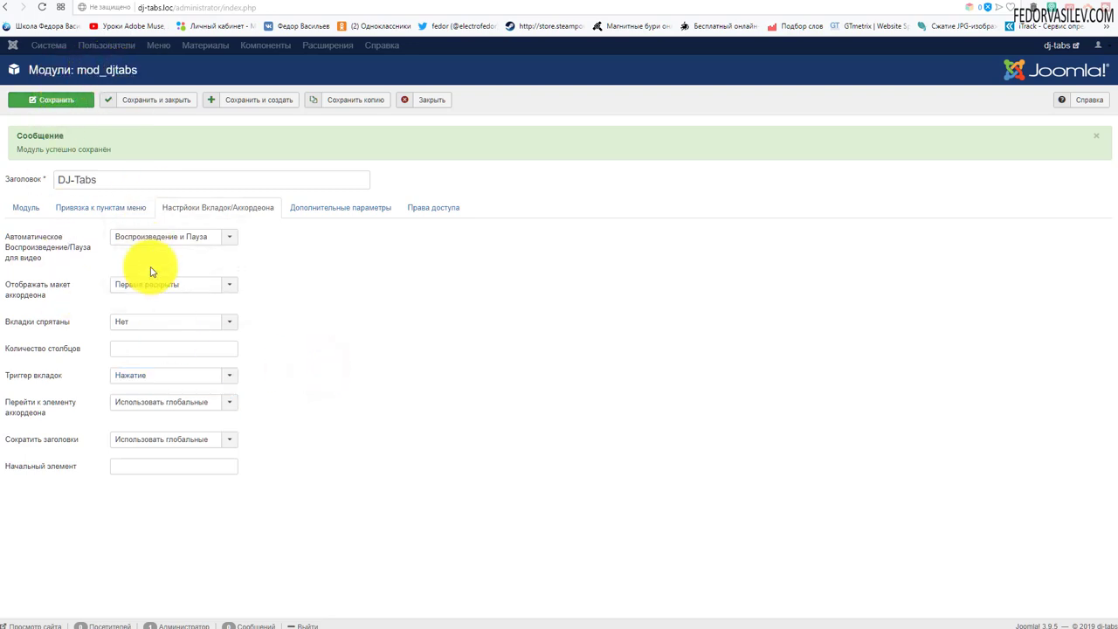
mouse_move(54, 251)
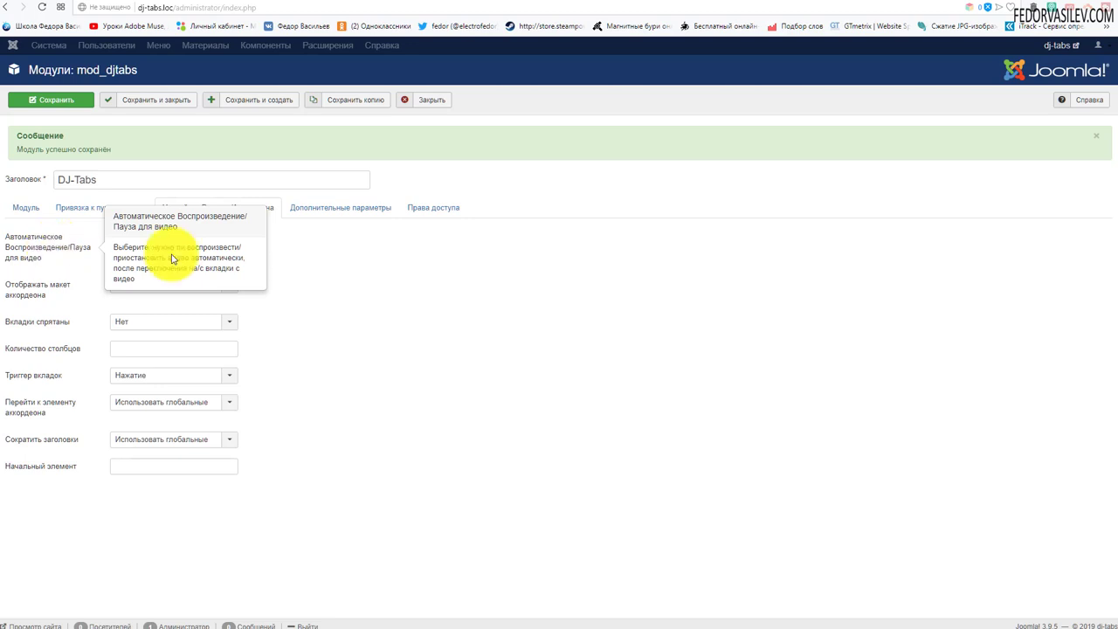
click(331, 267)
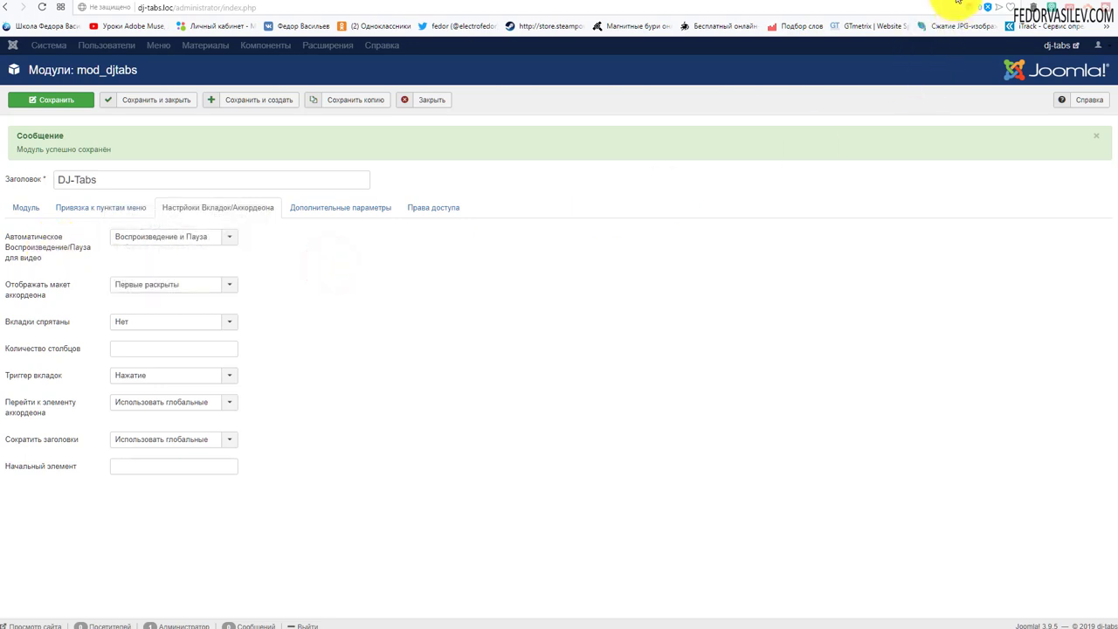
Step: Reload the home page and open the Статья 5 tab to check video autoplay, then mute the video
click(958, 4)
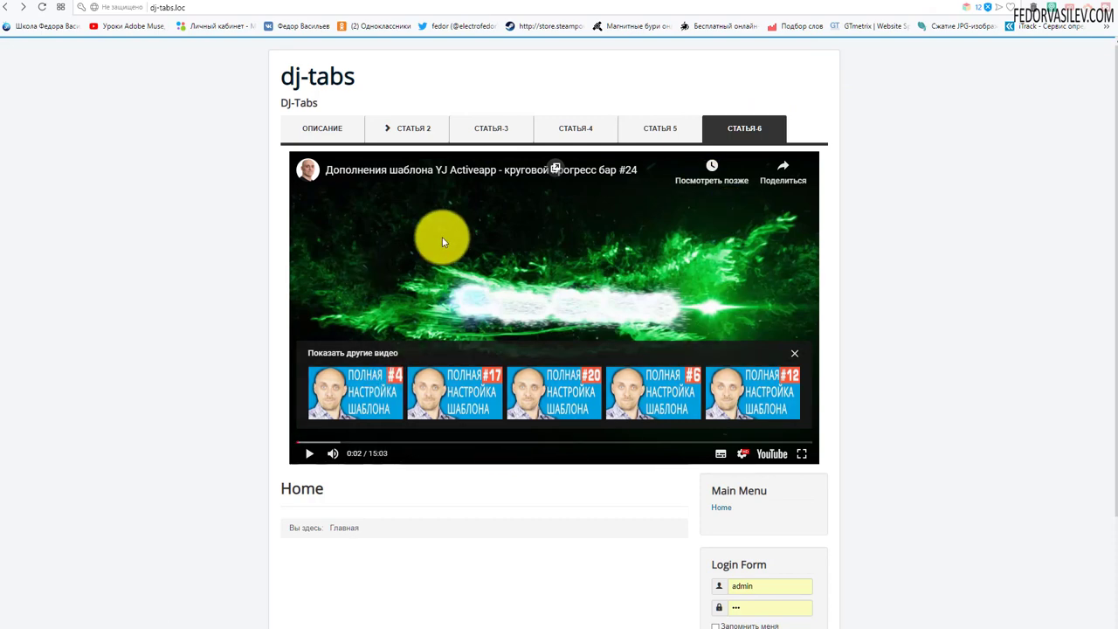
click(657, 133)
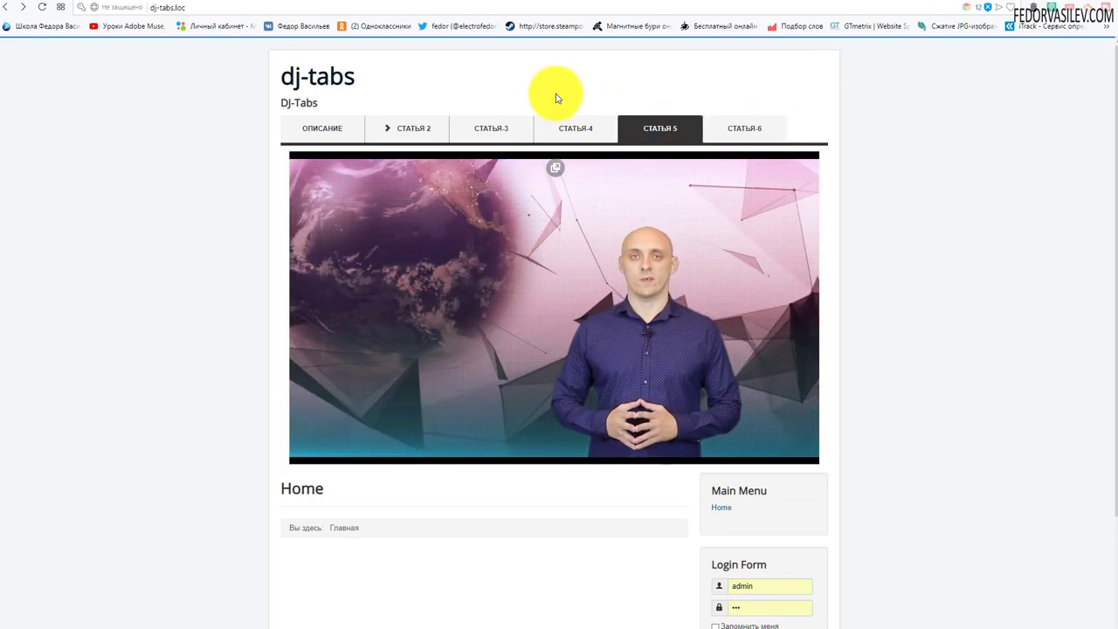
click(42, 7)
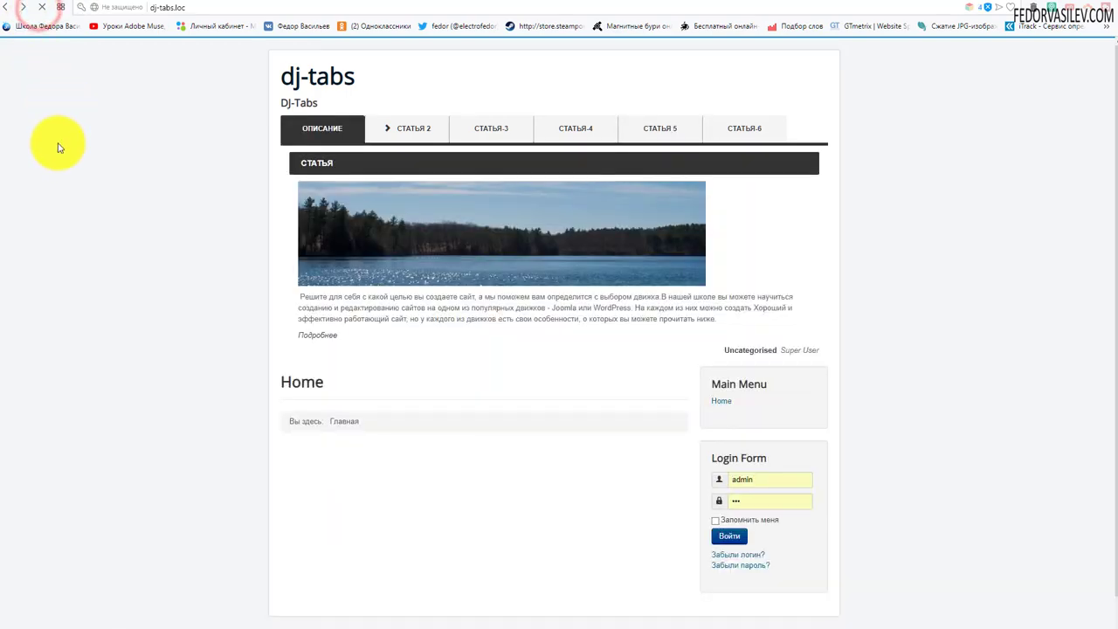
click(655, 138)
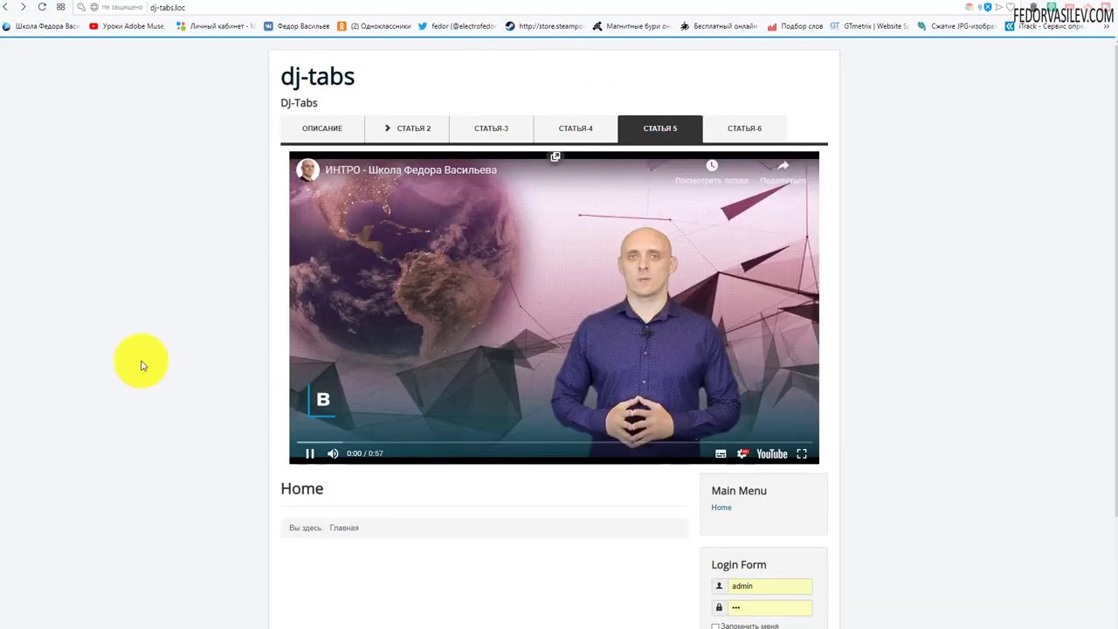
click(333, 454)
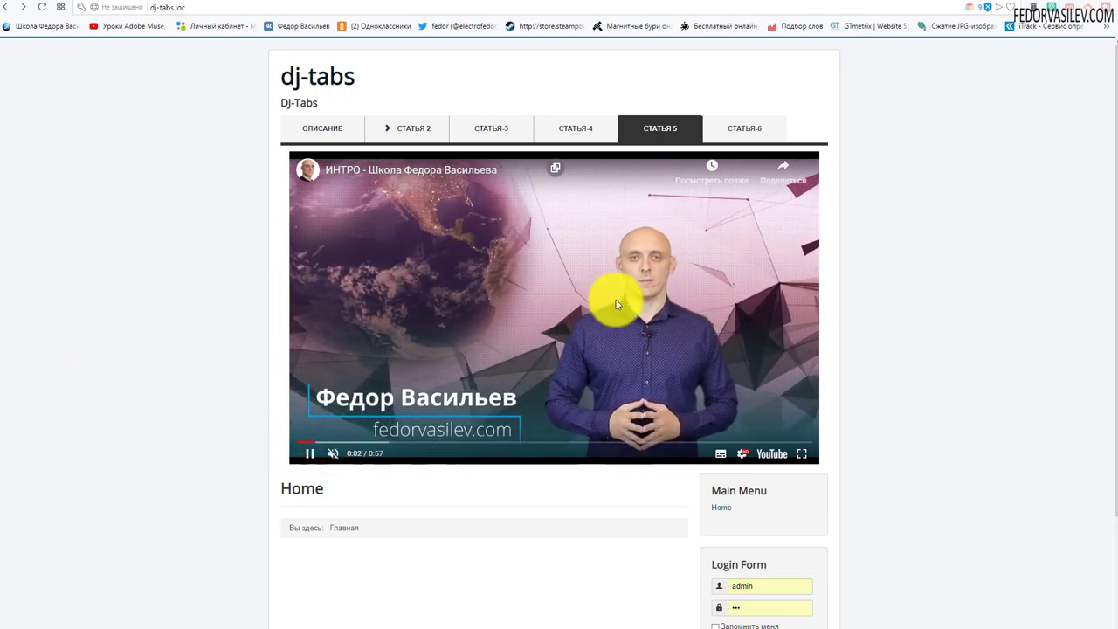
Step: Switch back and forth between the Статья-6 and Статья 5 tabs to check automatic play and pause, toggling the video sound
click(751, 129)
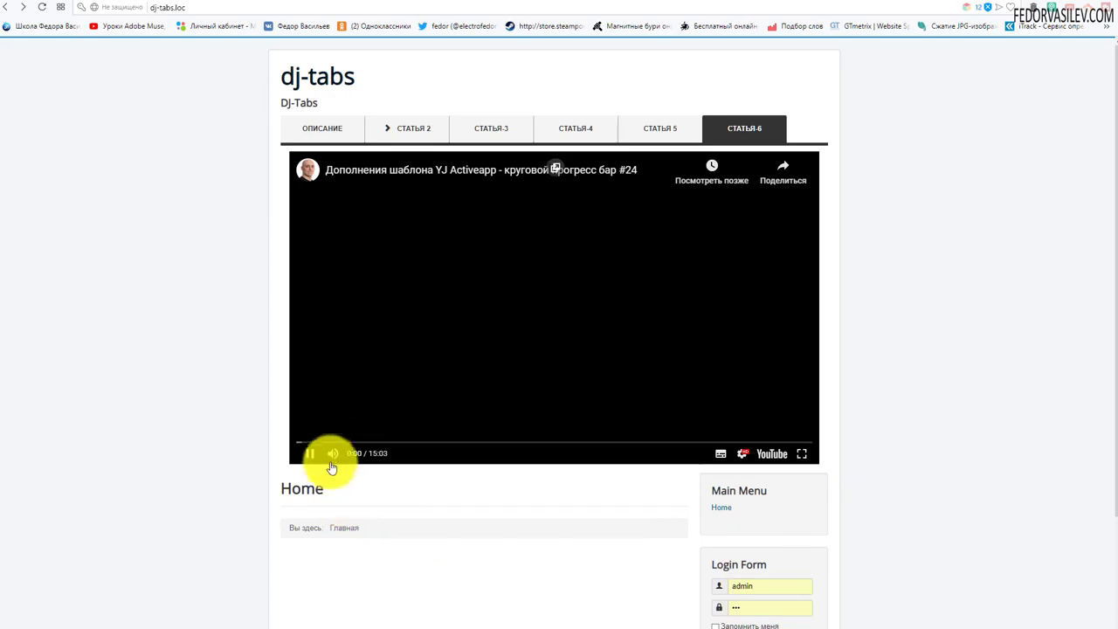
click(333, 453)
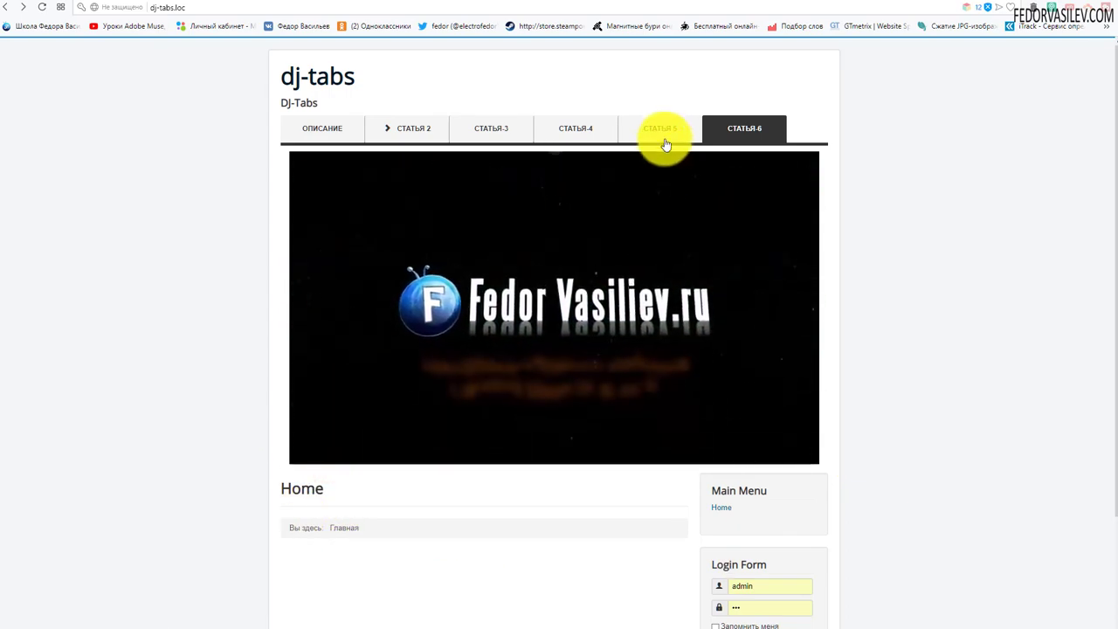
click(665, 136)
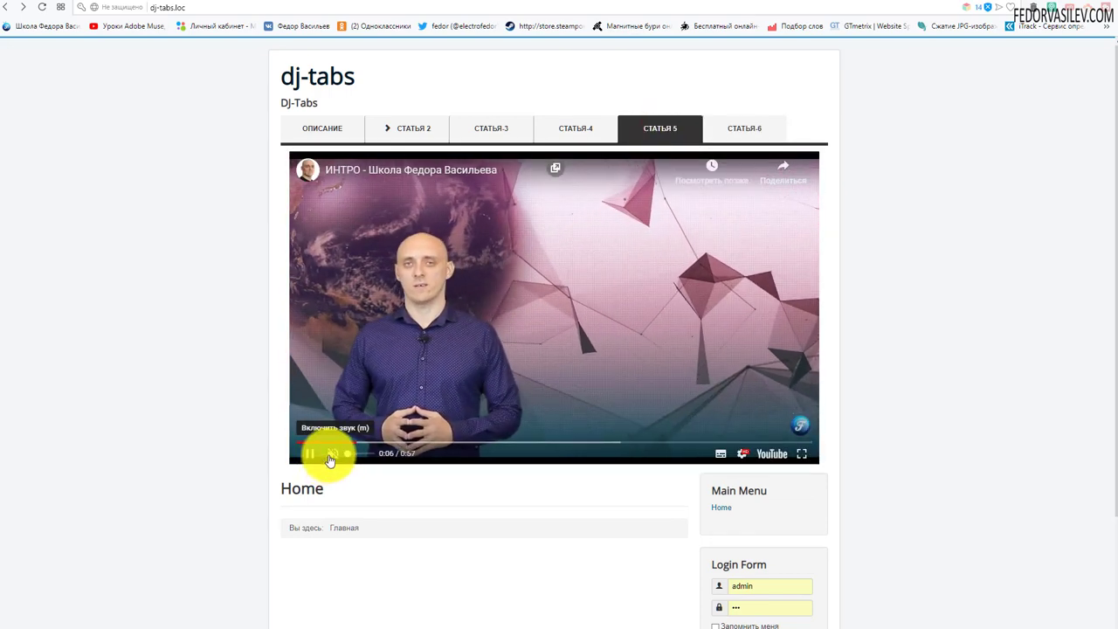
click(331, 458)
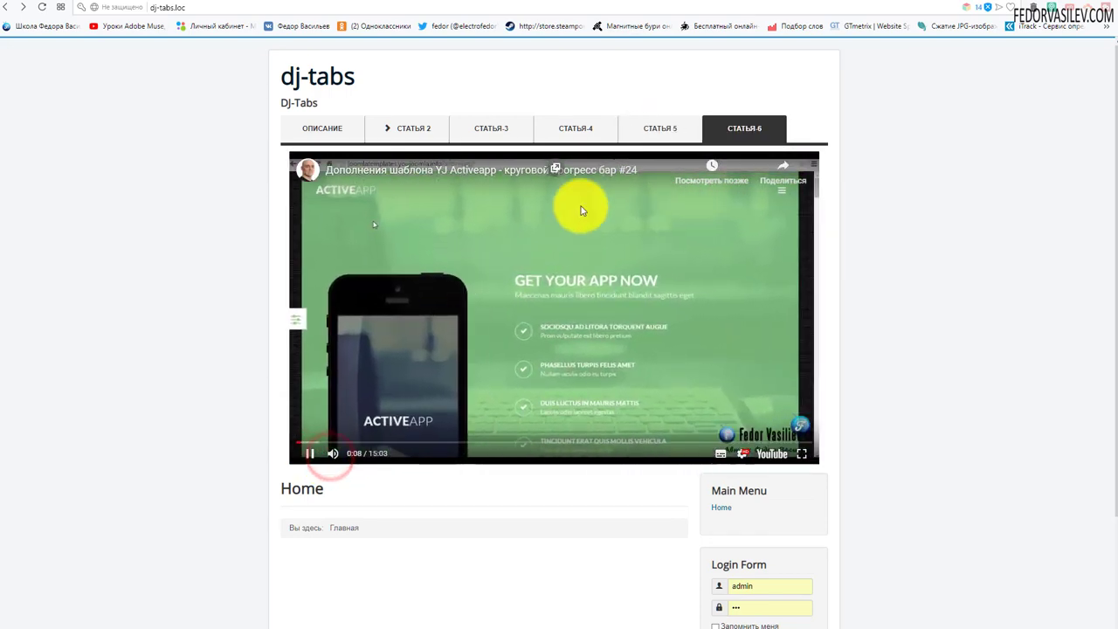
click(651, 131)
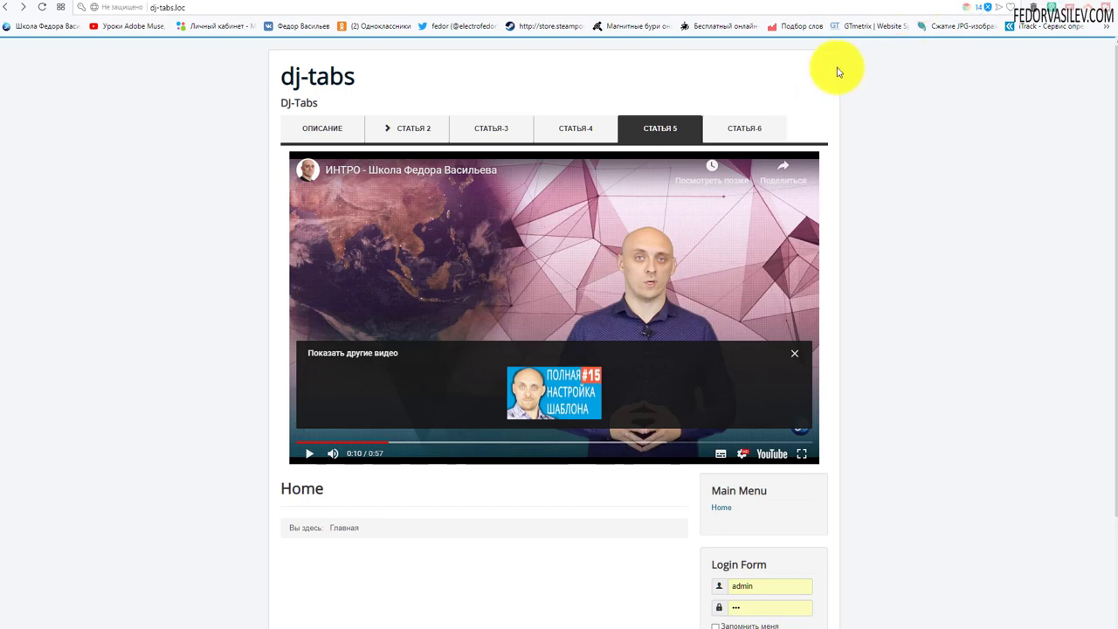
Step: Set the DJ-Tabs module's automatic video play/pause option to Только пауза and save the module
click(916, 7)
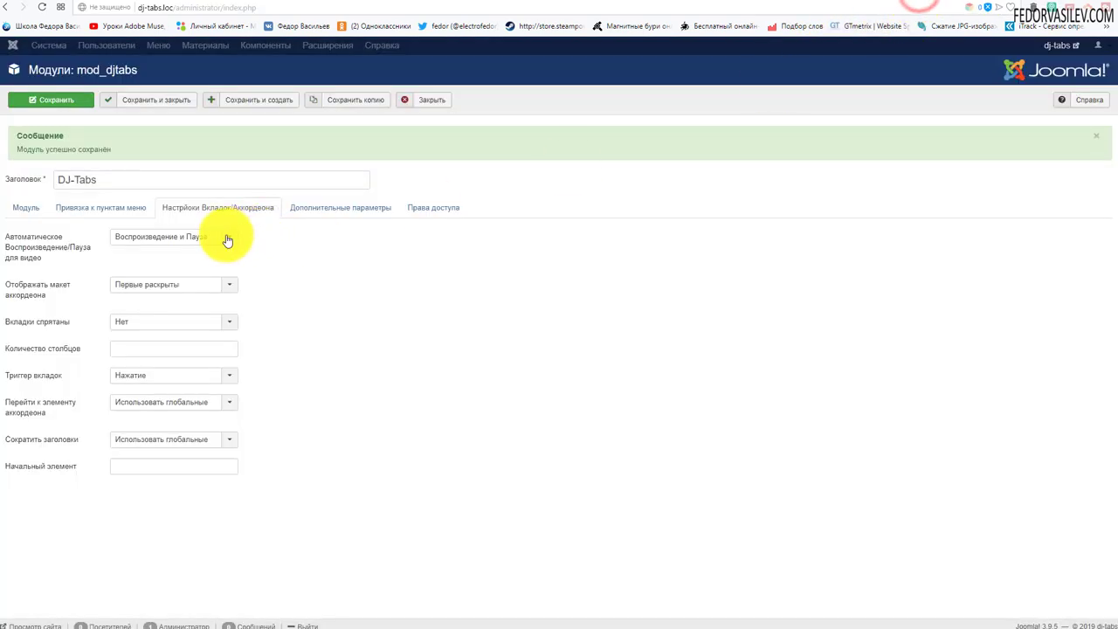
click(220, 237)
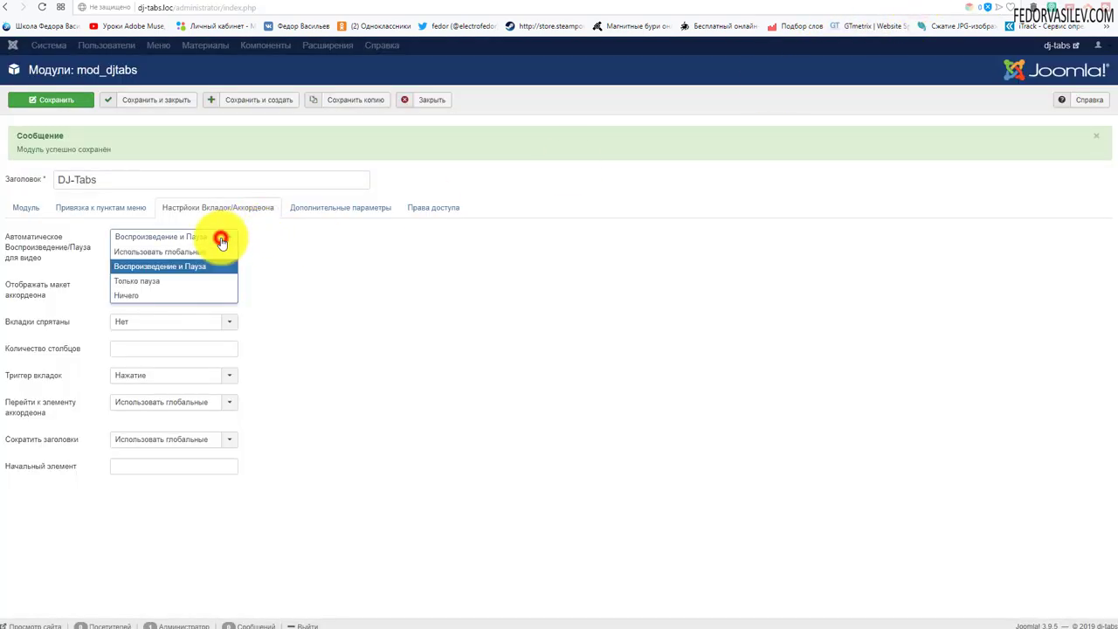
click(200, 281)
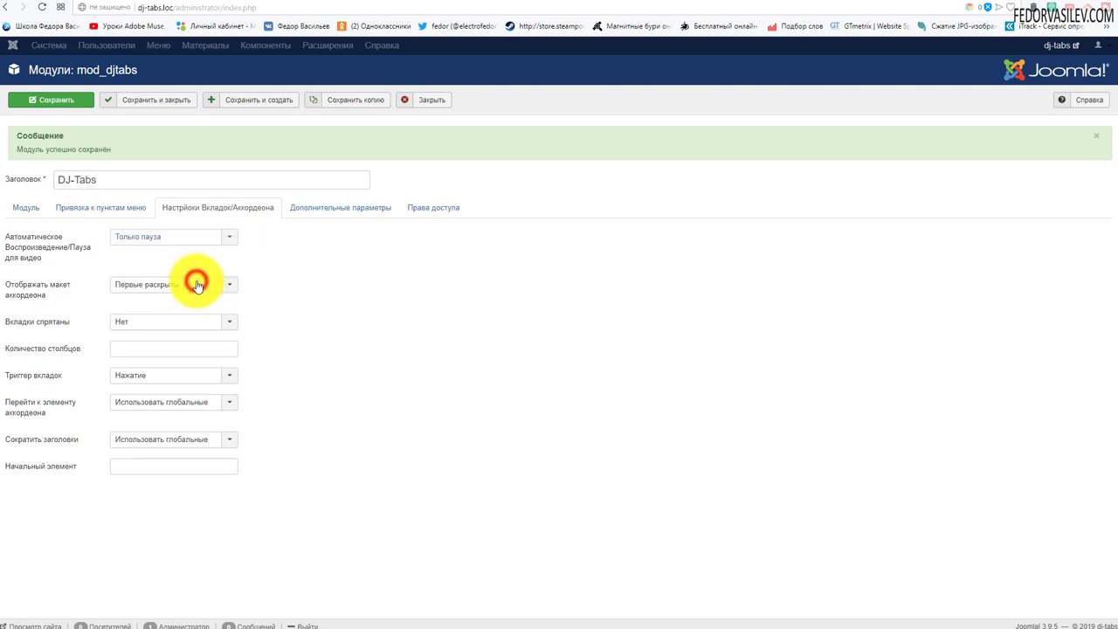
click(66, 100)
Step: Reload the home page and test the pause-only behaviour by playing the videos in the Статья 5 and Статья-6 tabs
click(961, 7)
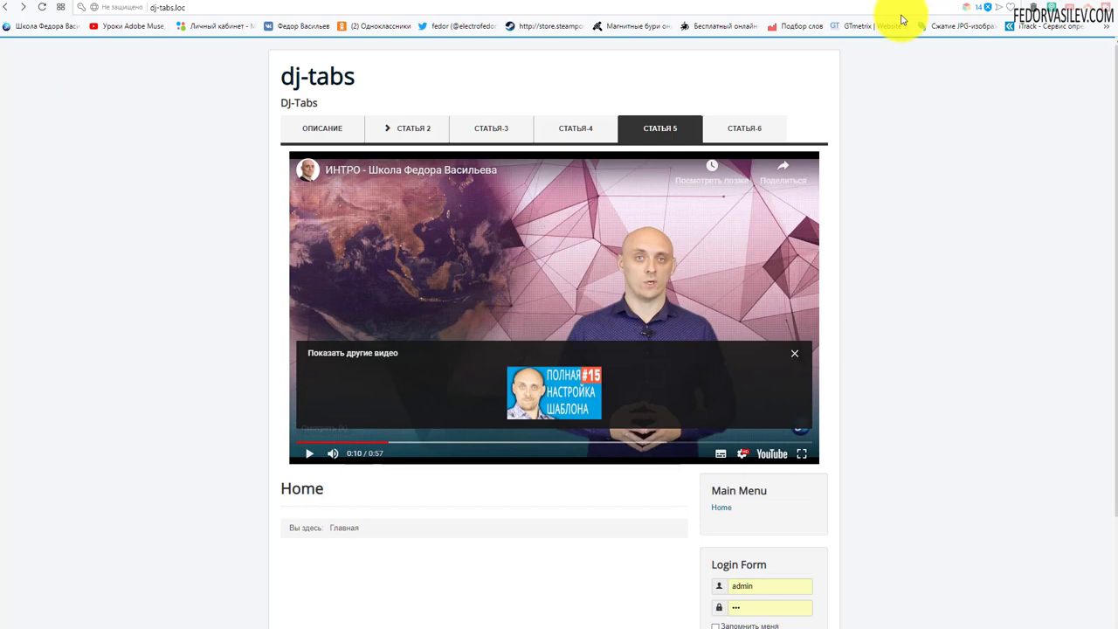
click(42, 9)
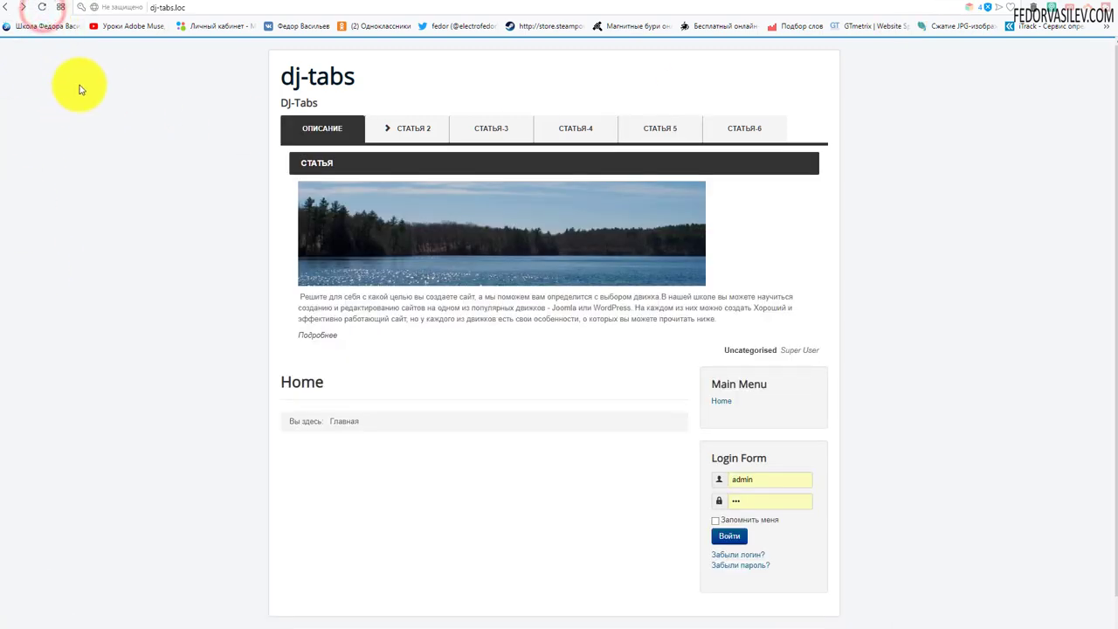
click(655, 131)
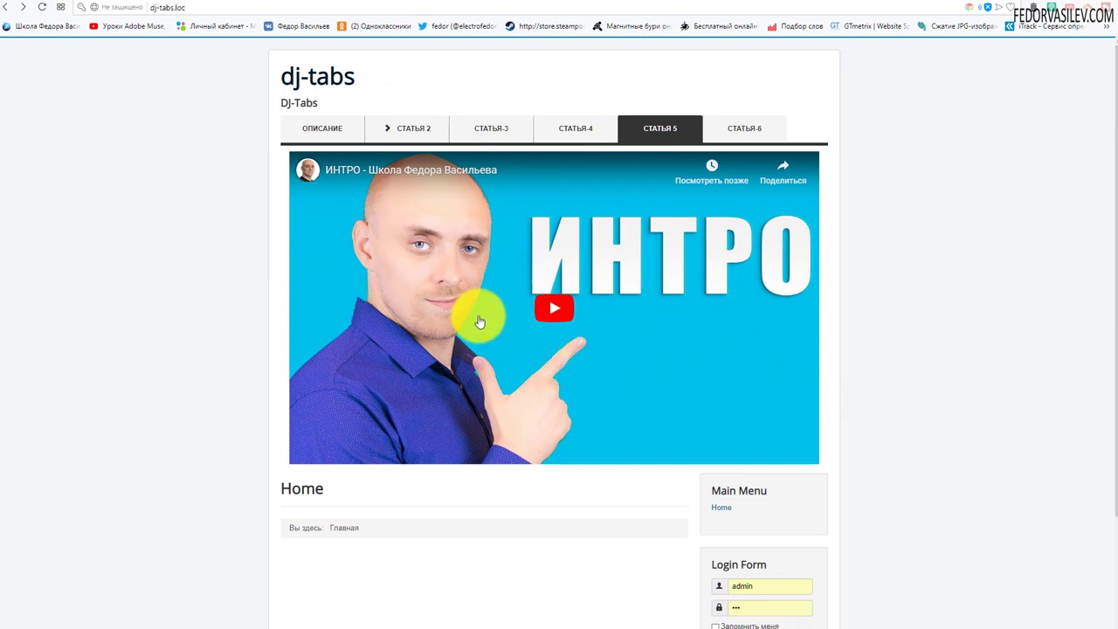
click(543, 313)
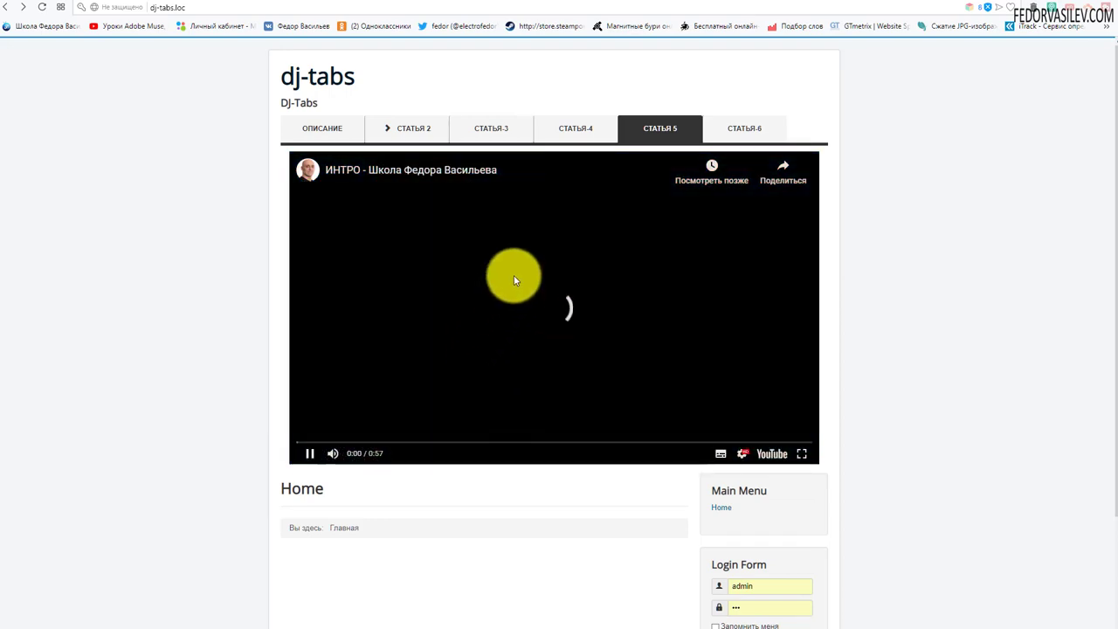
click(742, 130)
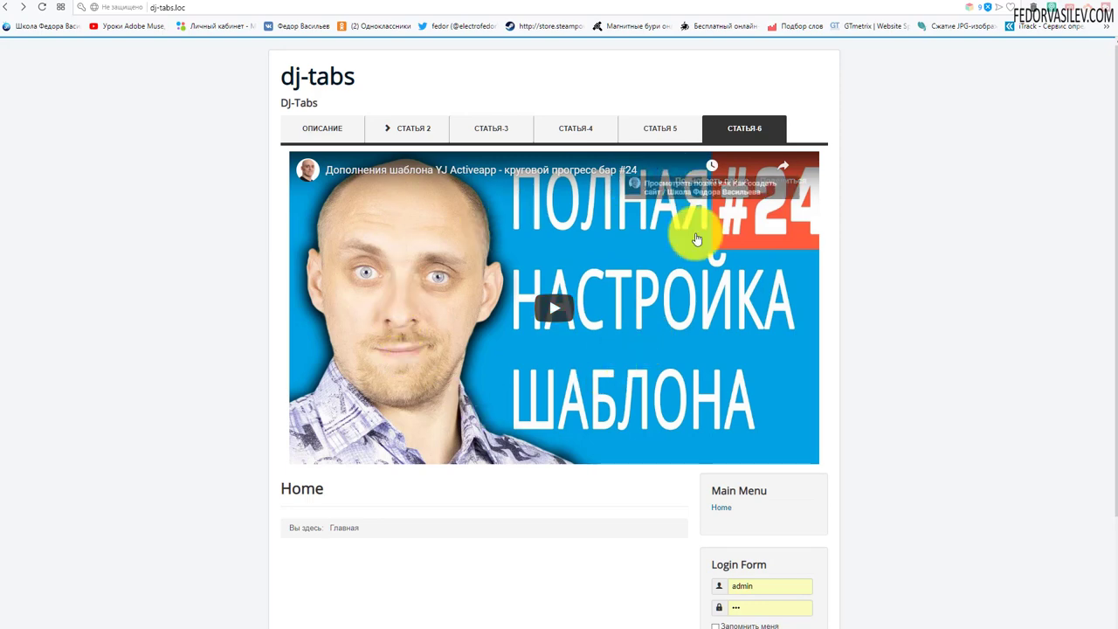
click(562, 339)
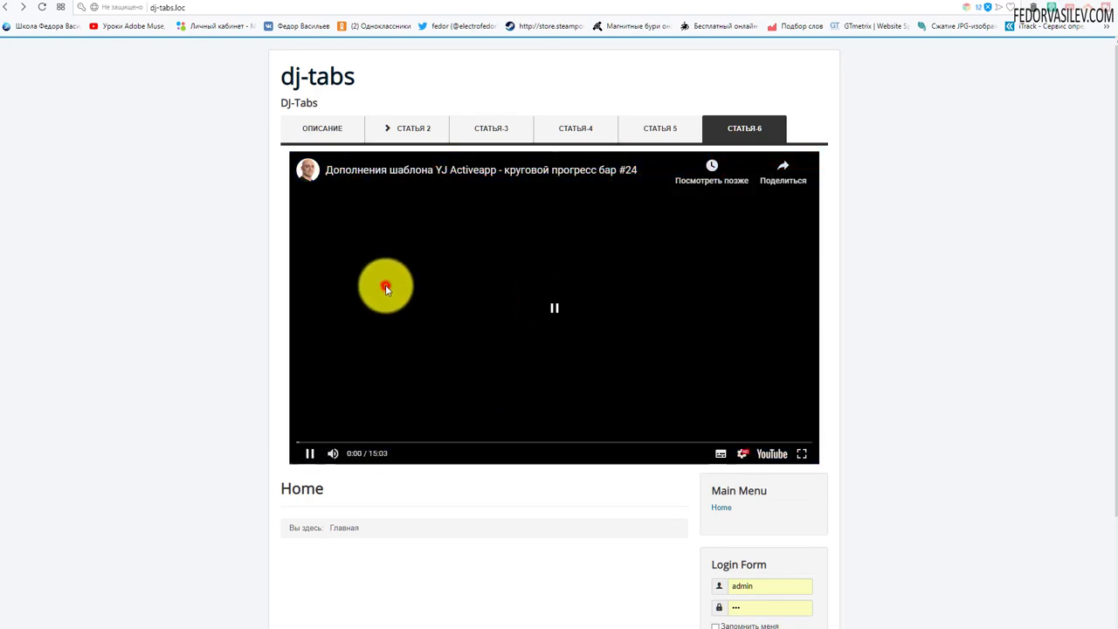
click(385, 285)
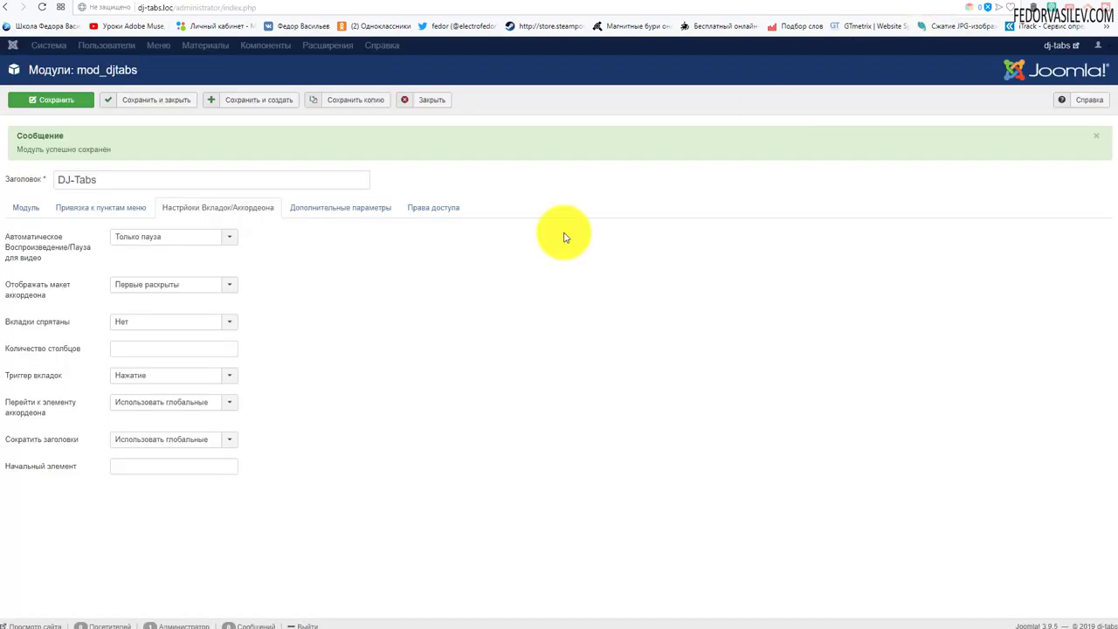
Step: Review the automatic video play/pause options and the available themes in the DJ-Tabs module's settings
click(210, 234)
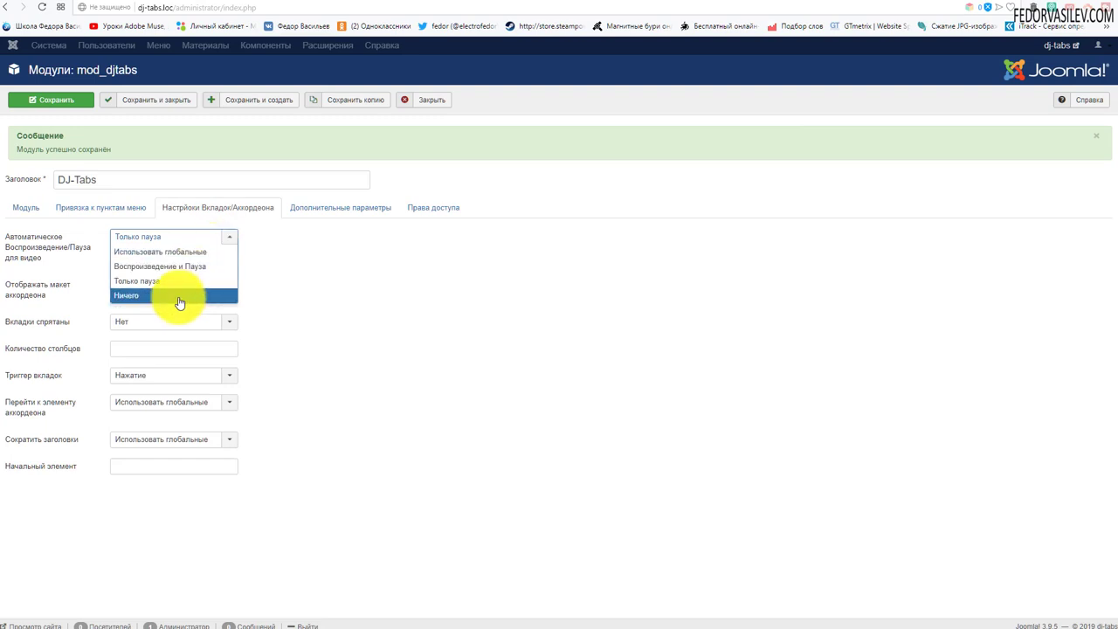
click(377, 295)
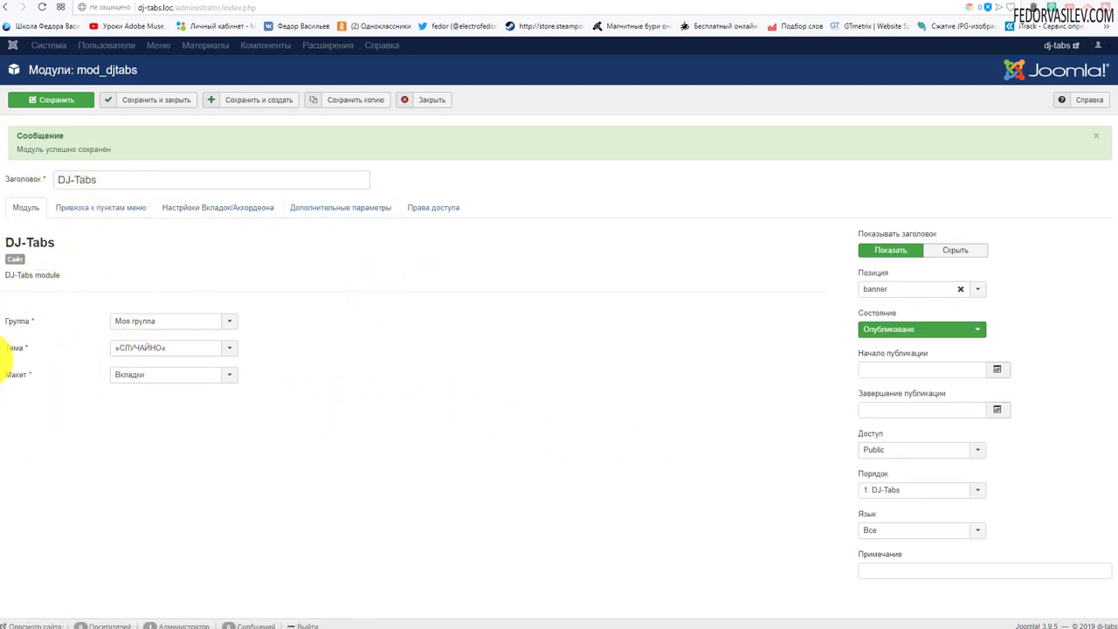
click(144, 346)
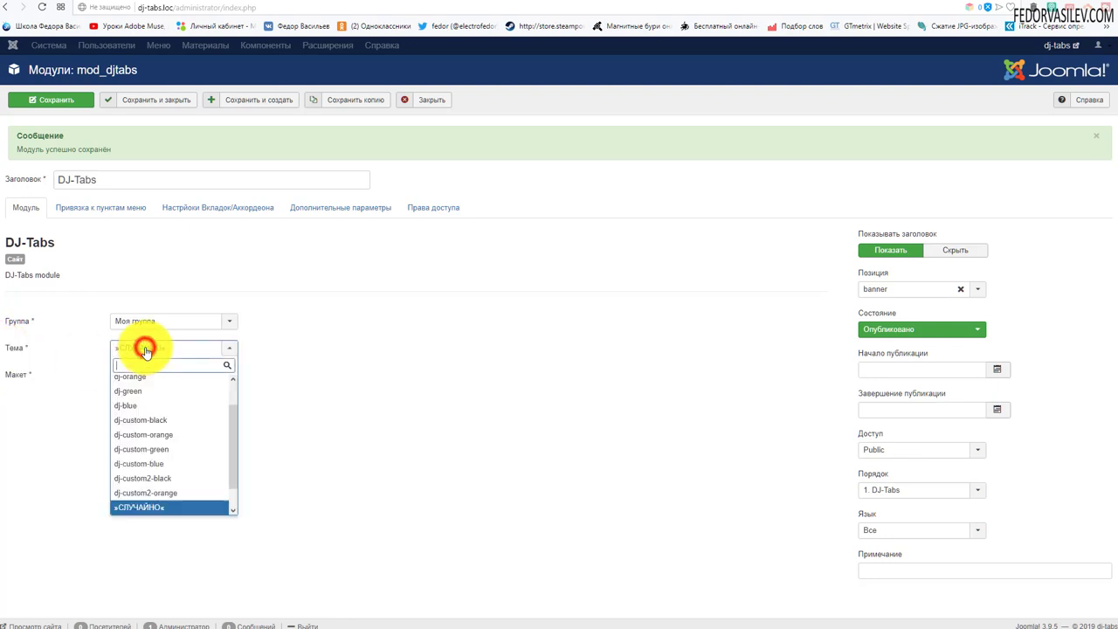
scroll(207, 411, up, 3)
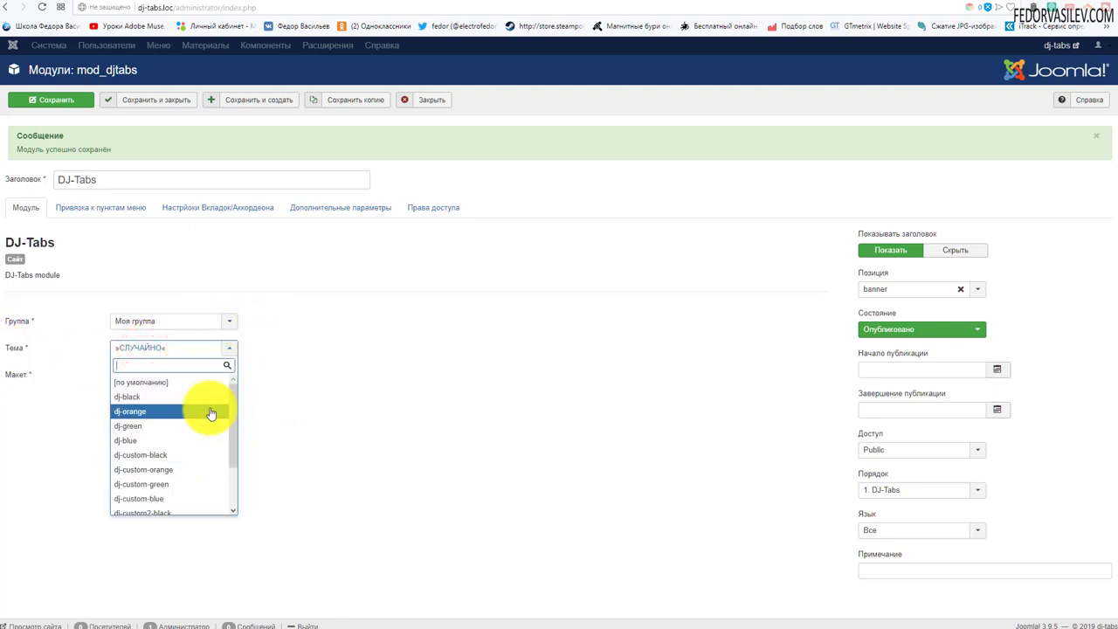
click(348, 365)
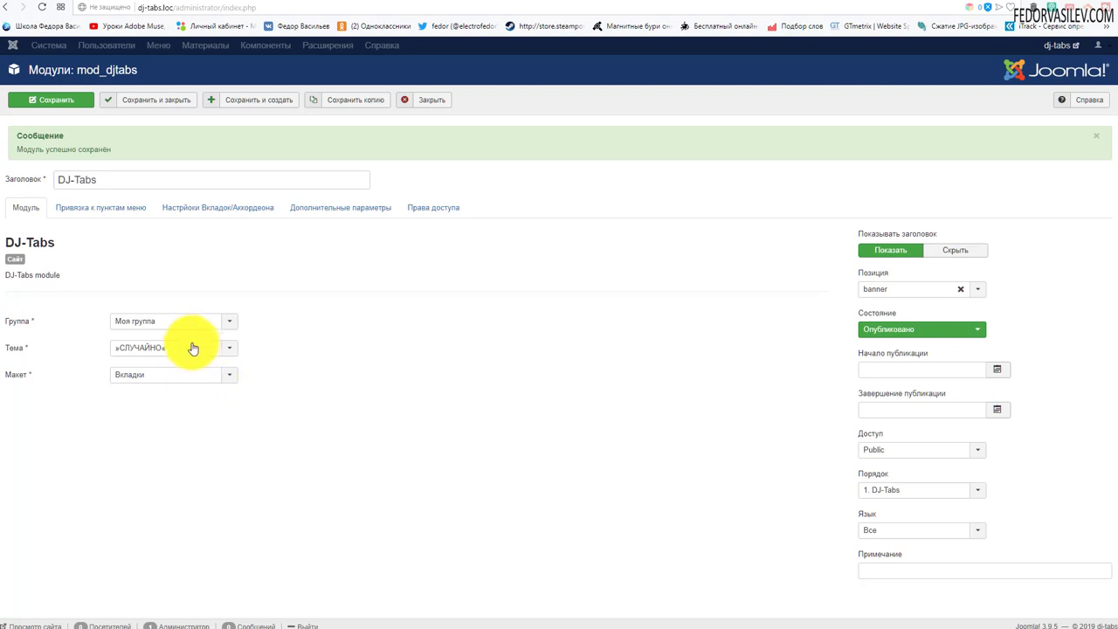
click(138, 353)
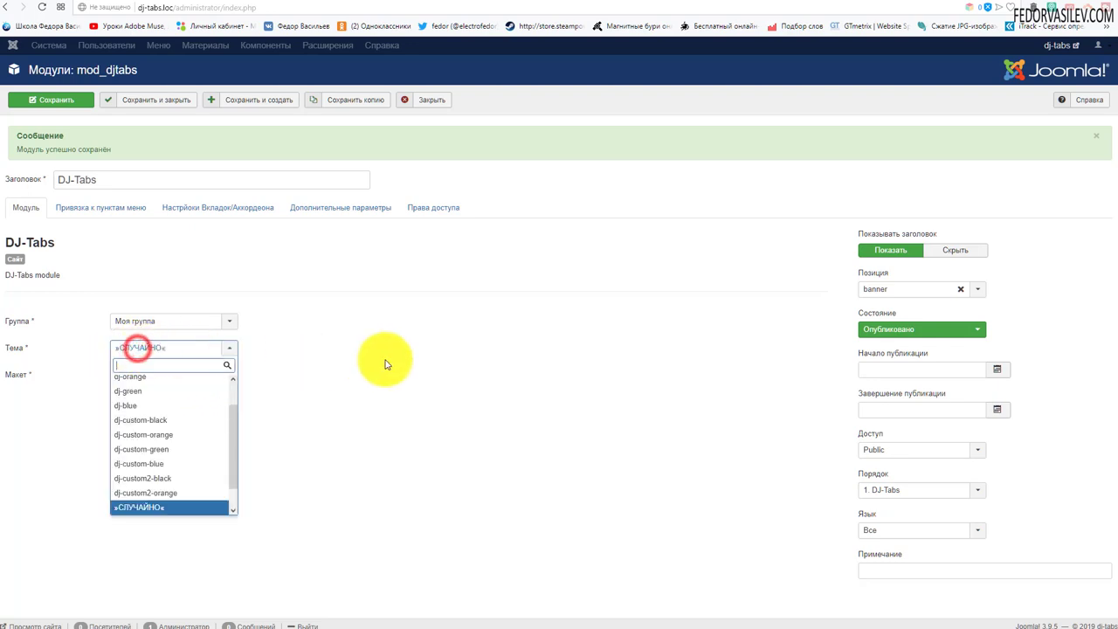
click(385, 360)
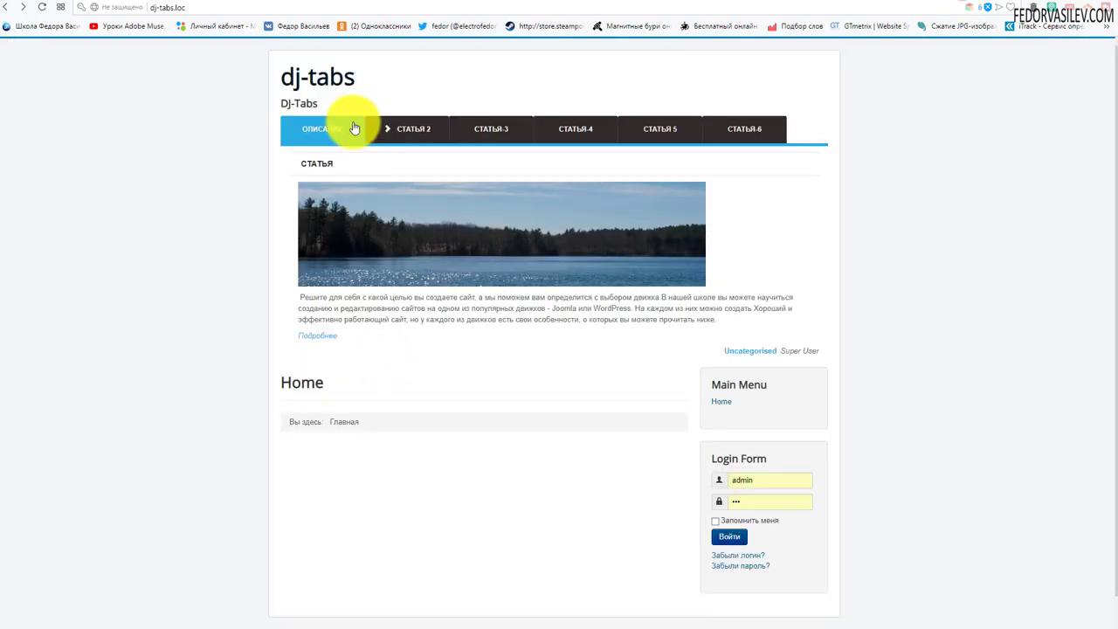
Step: Open the Статья 2 tab on the home page and reload the page several times to compare the random tab themes
click(422, 128)
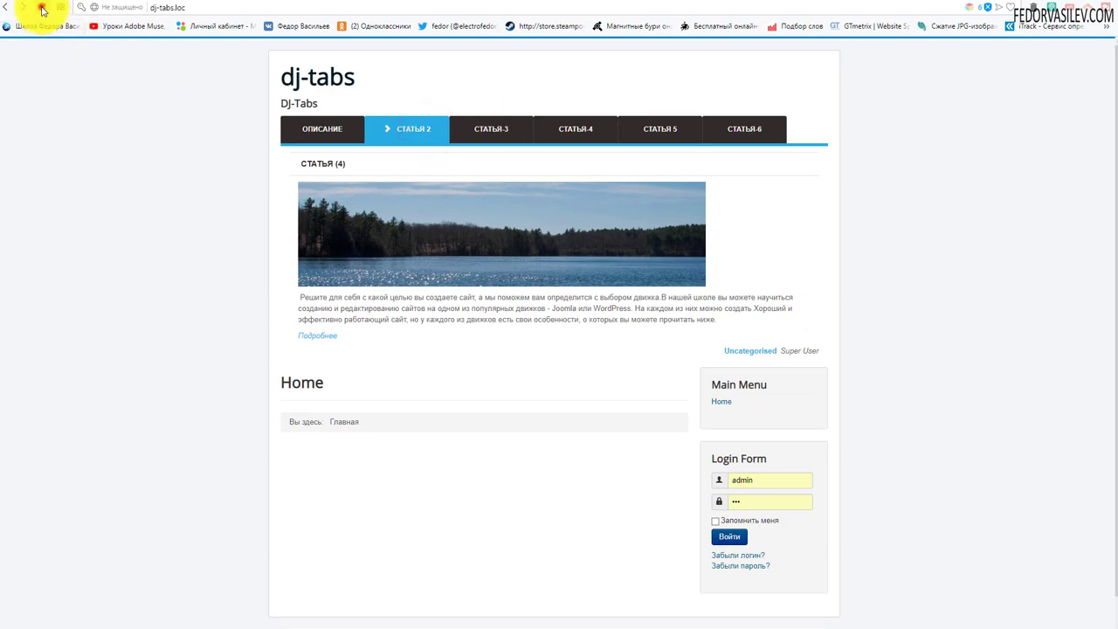
click(42, 7)
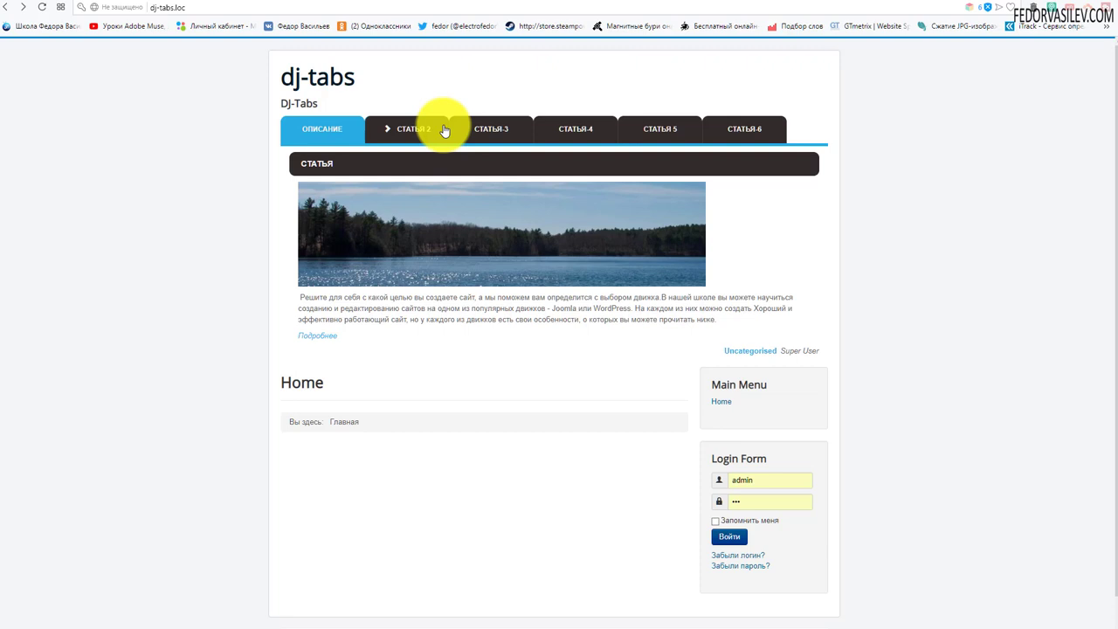
click(42, 8)
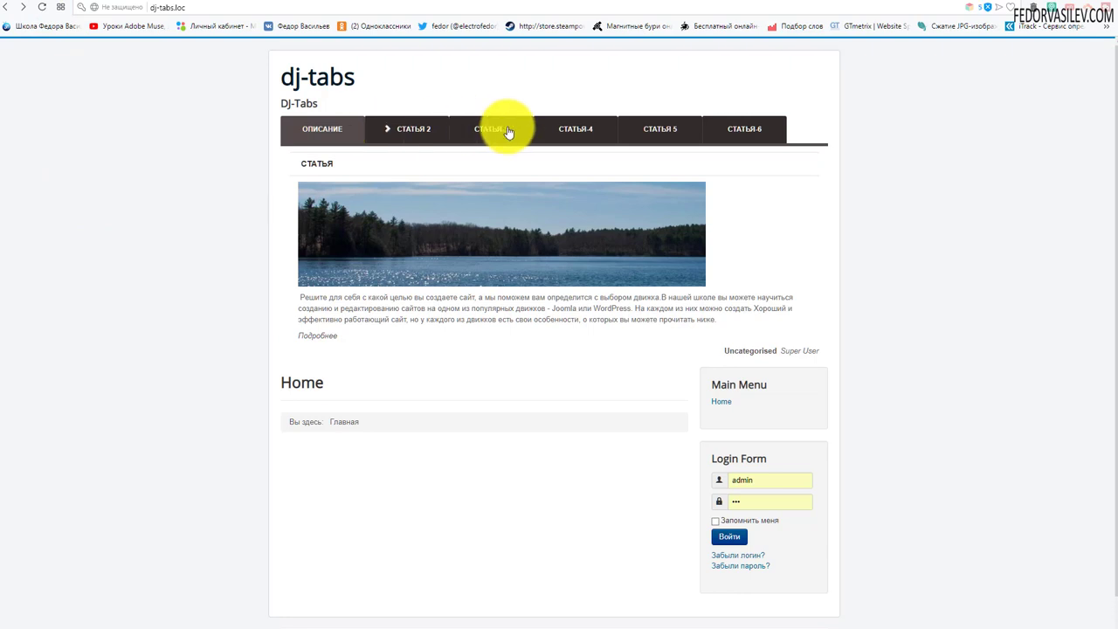
click(41, 8)
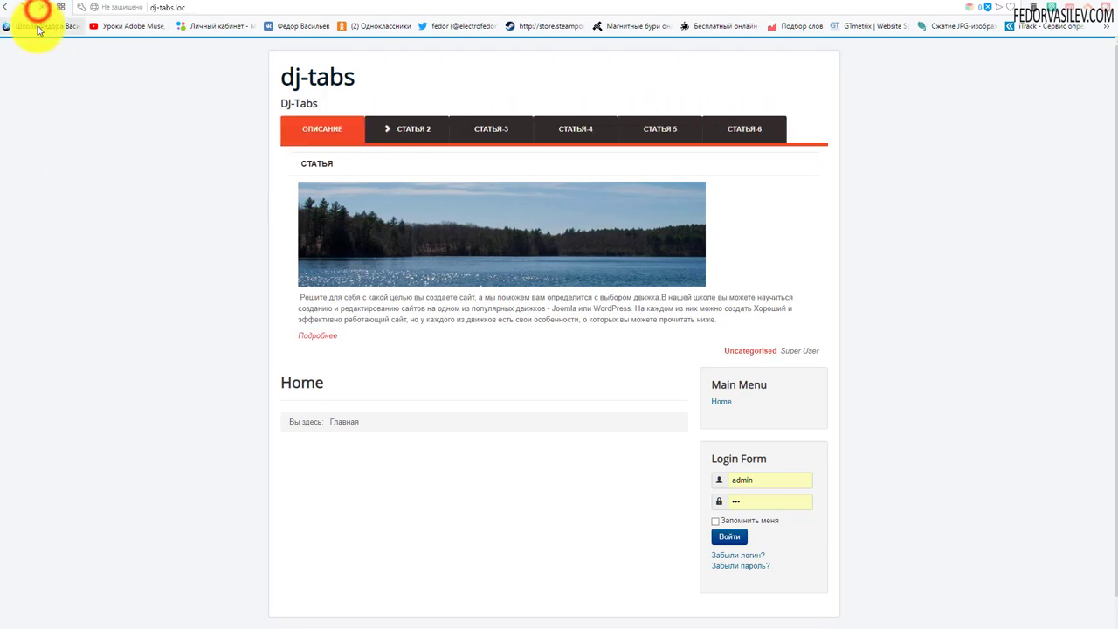
mouse_move(401, 129)
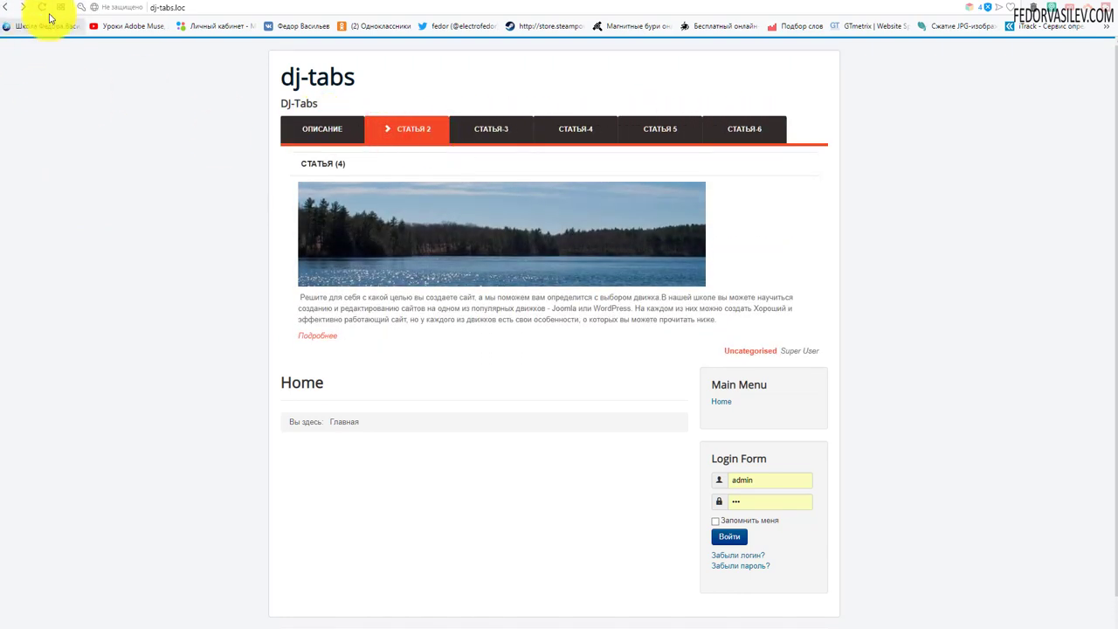
Step: Check the random themes across the home page tabs, expanding статья (4) in the Статья-3 tab and reloading the page once more
click(491, 126)
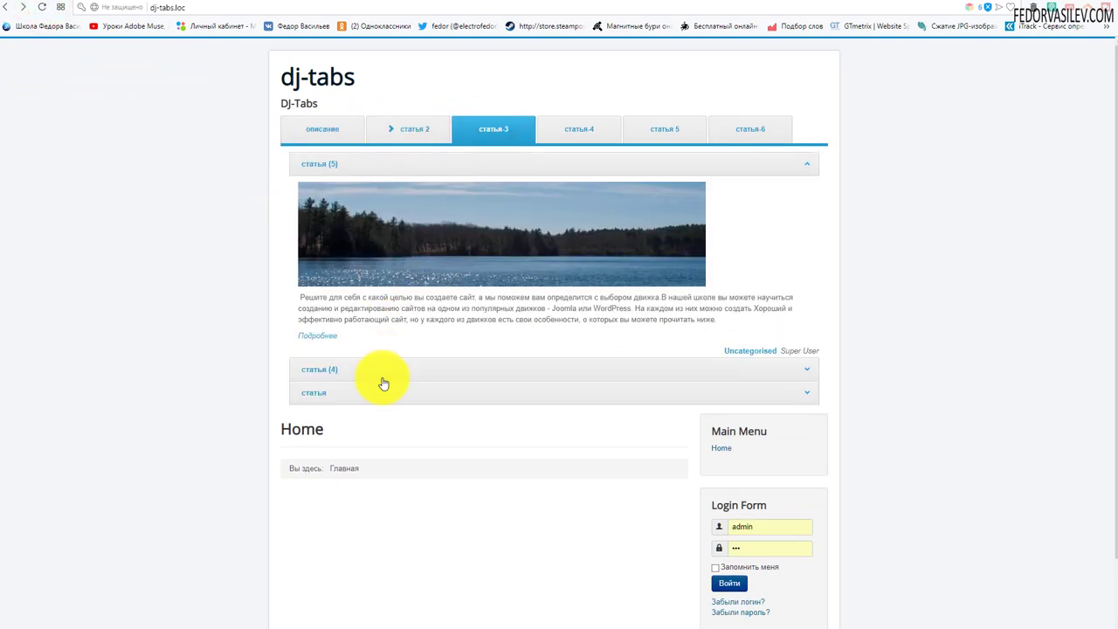
click(504, 374)
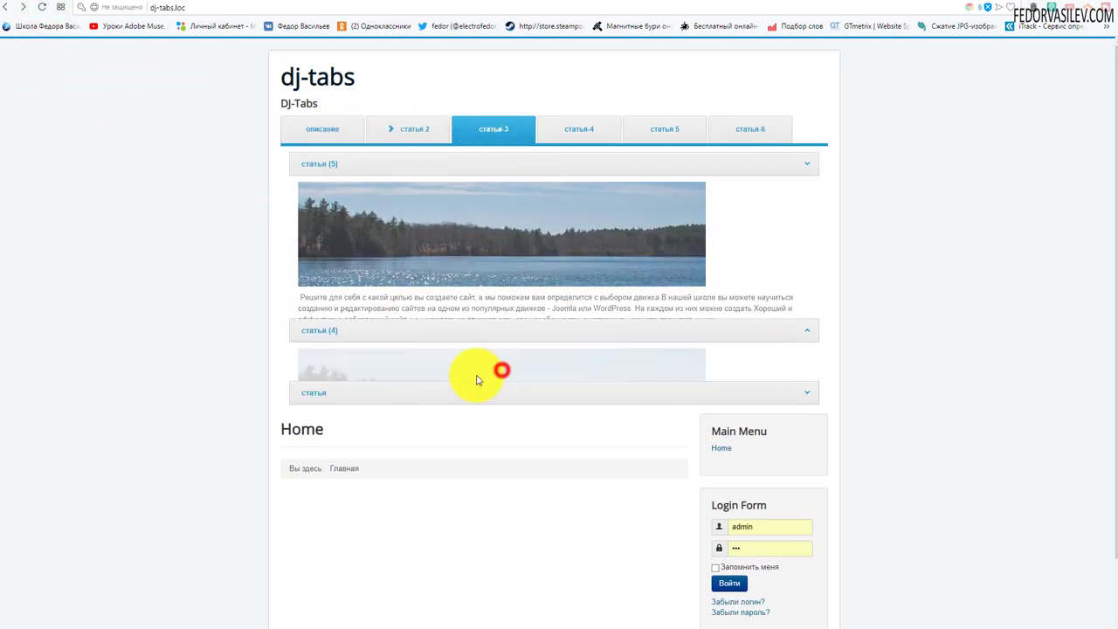
click(387, 129)
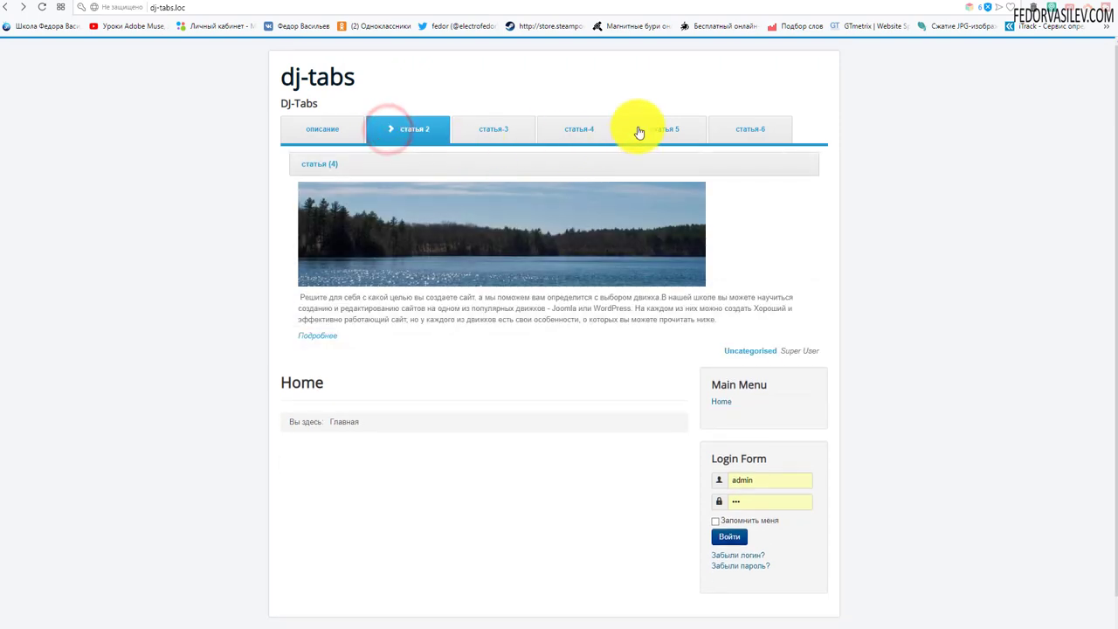
click(638, 130)
click(40, 8)
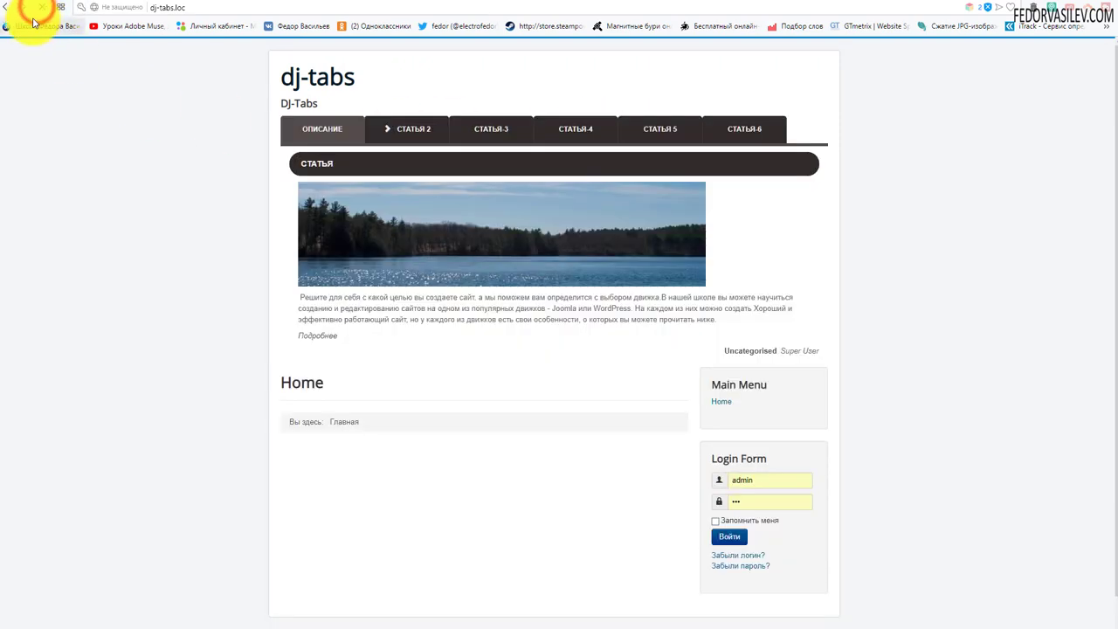
click(414, 131)
click(291, 132)
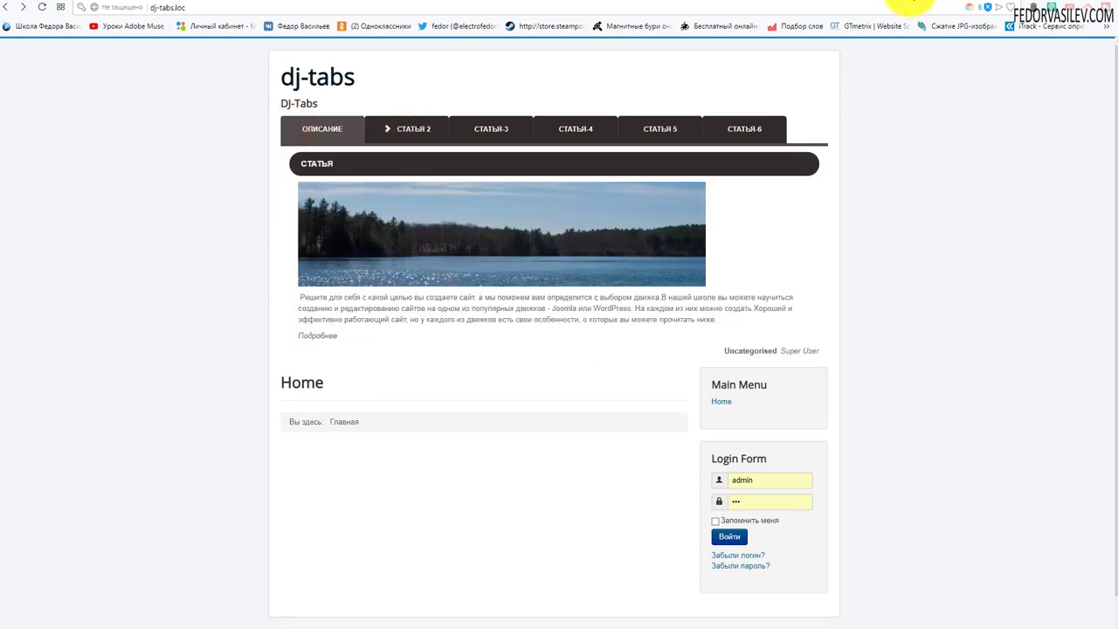
Step: Return to the DJ-Tabs module in the administration area and try the [по умолчанию] theme
click(911, 2)
click(162, 346)
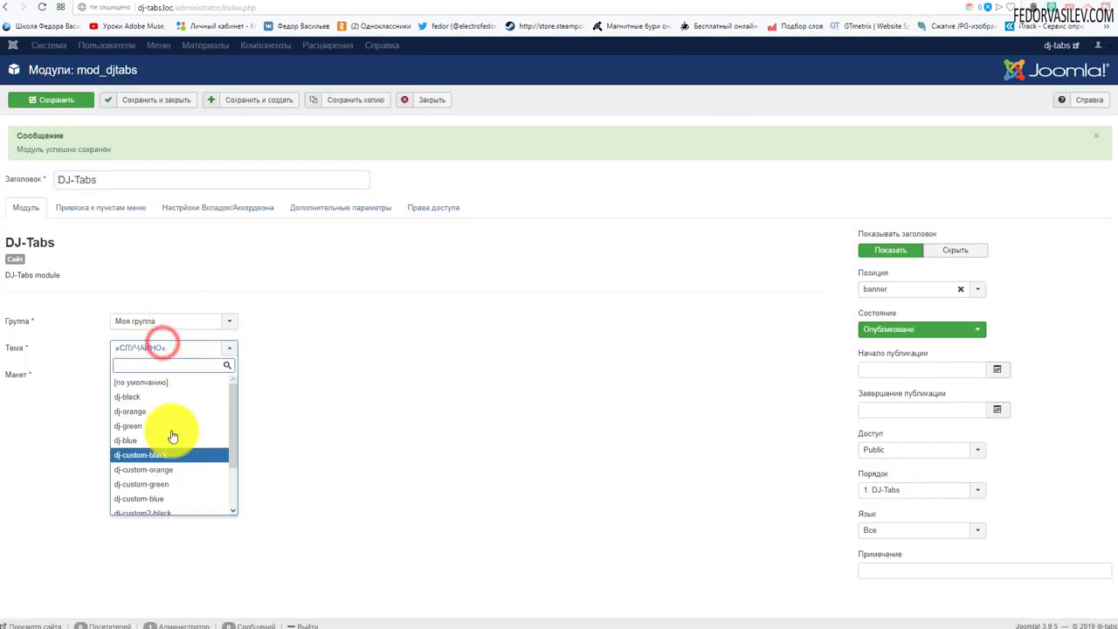
click(155, 382)
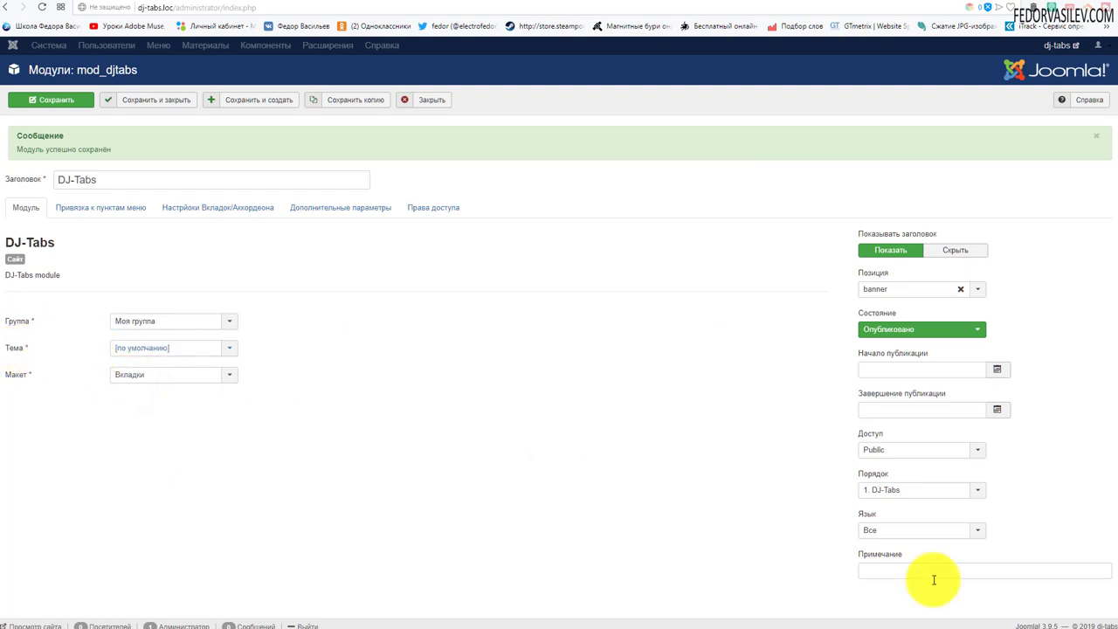
Step: Close the module without saving and move статья-6 above статья 5 in the DJ-Tabs items list
click(424, 100)
click(285, 47)
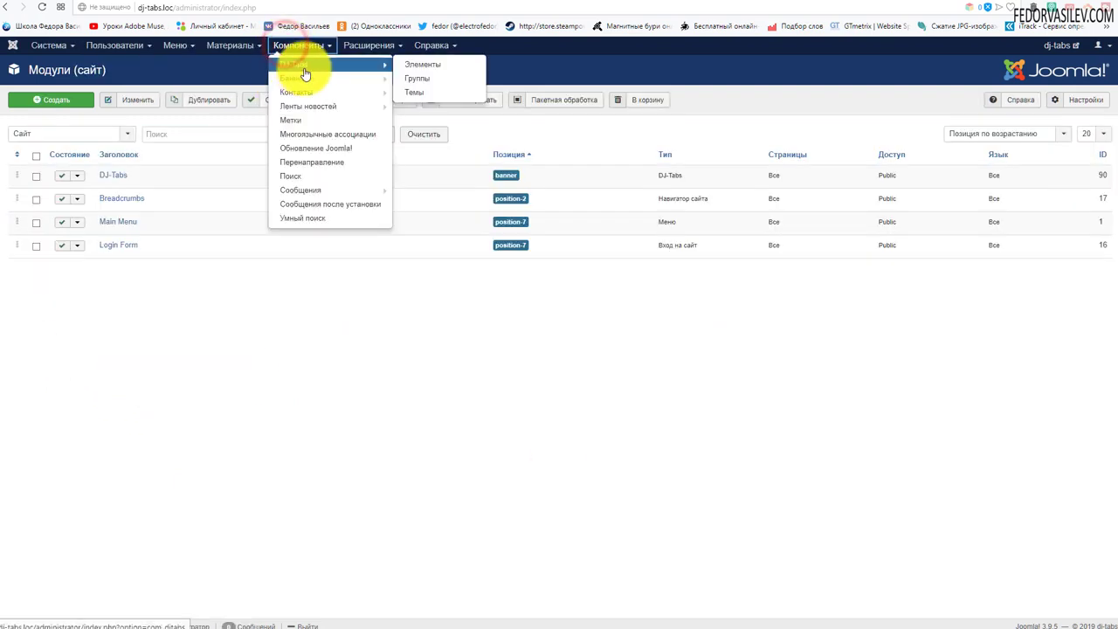
click(303, 66)
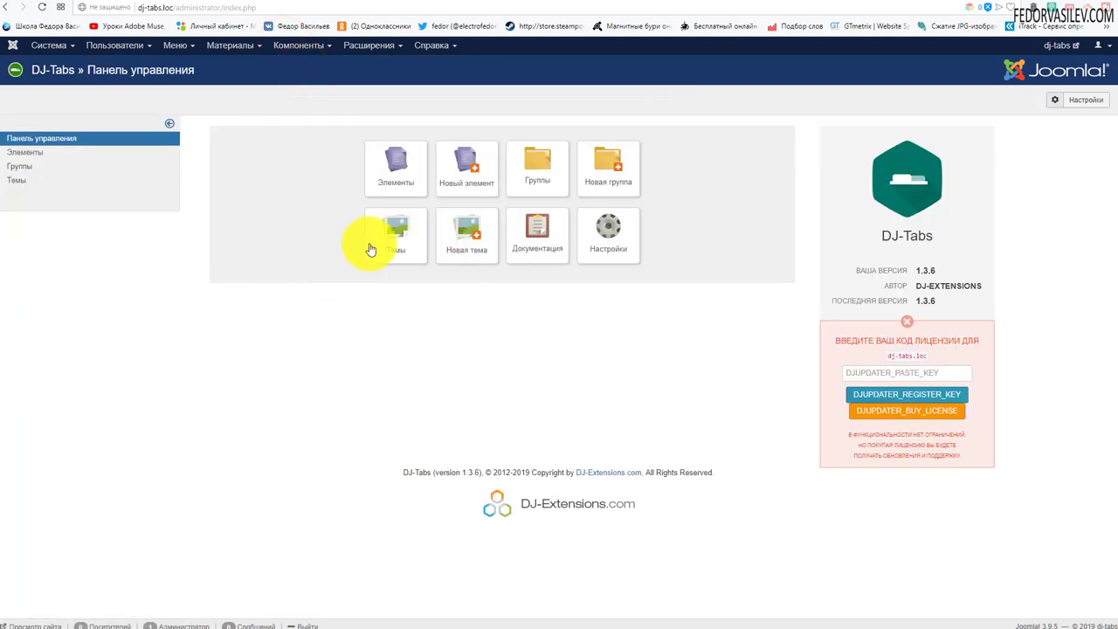
click(376, 175)
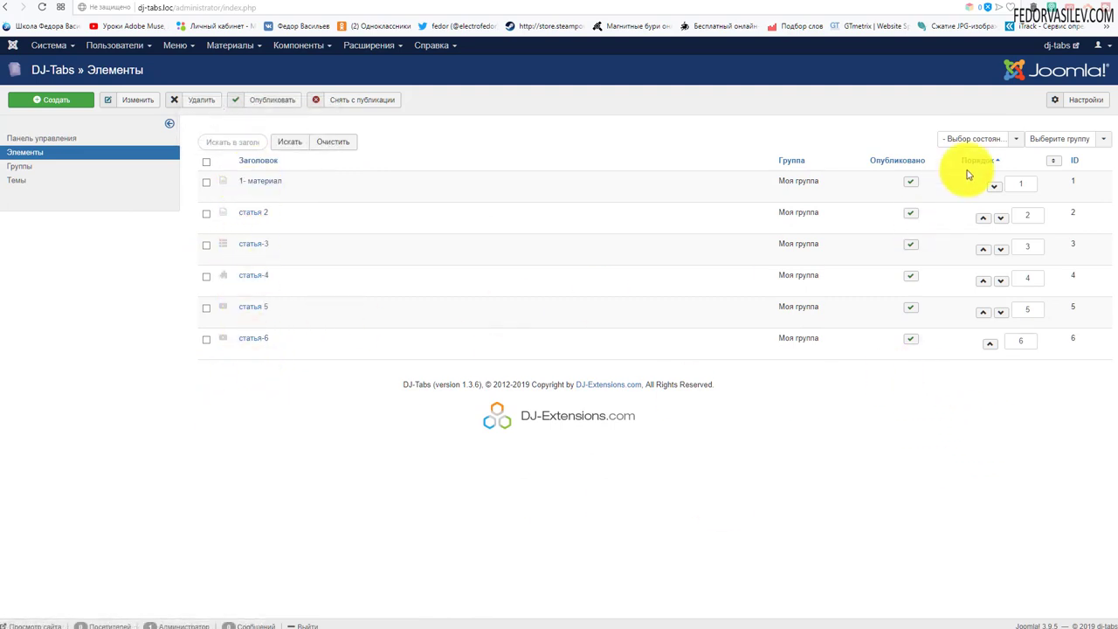
click(986, 347)
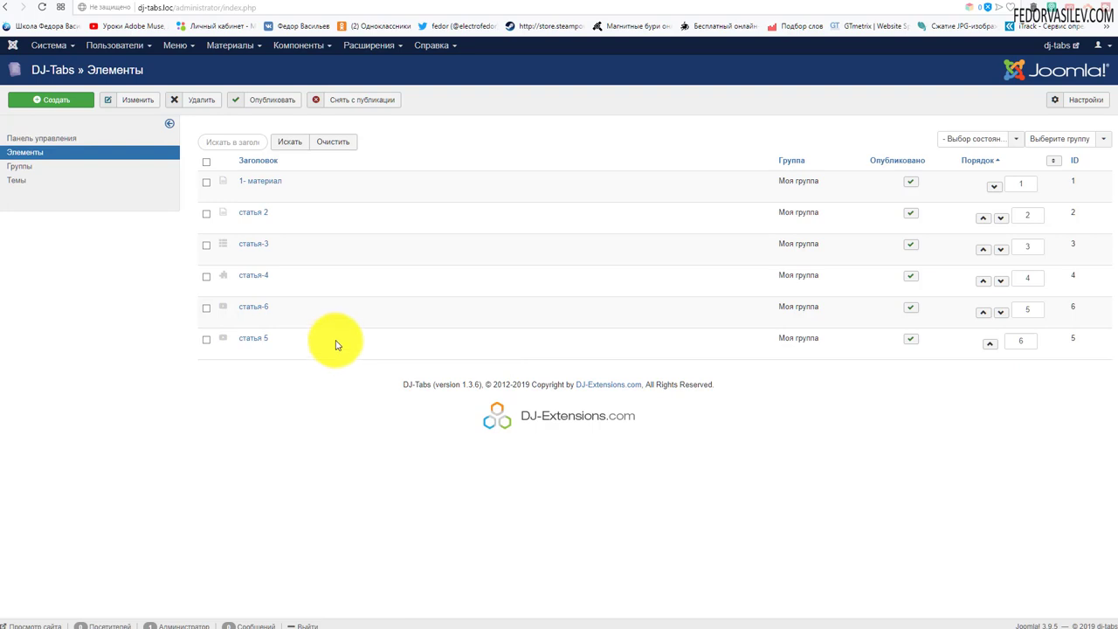
Step: Open the article статья (4) for editing and start a new line below its last paragraph
click(233, 45)
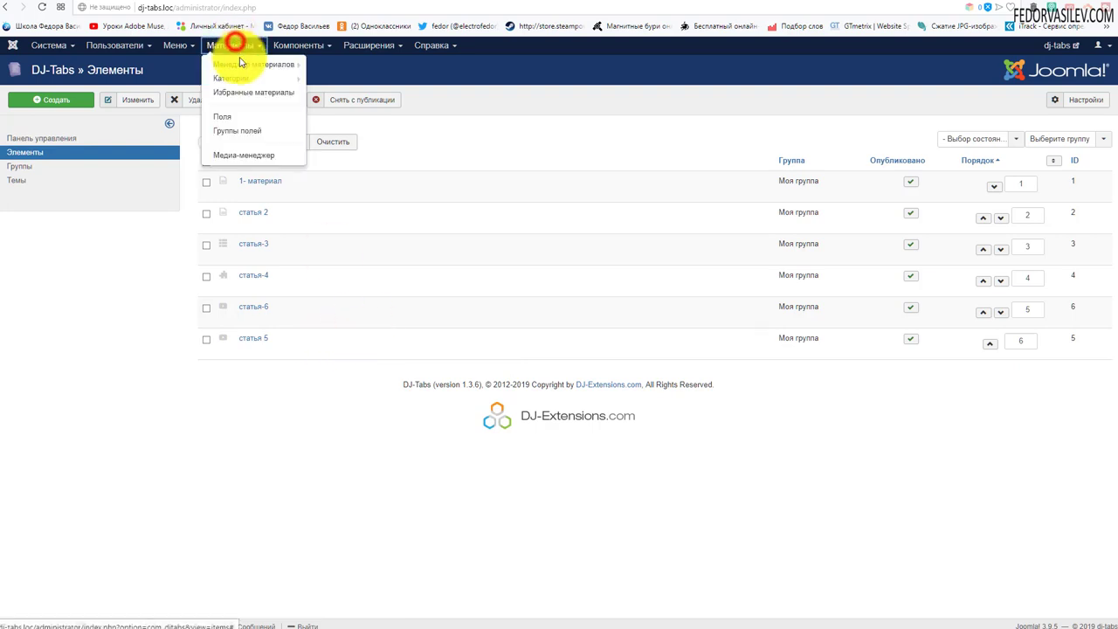
click(245, 68)
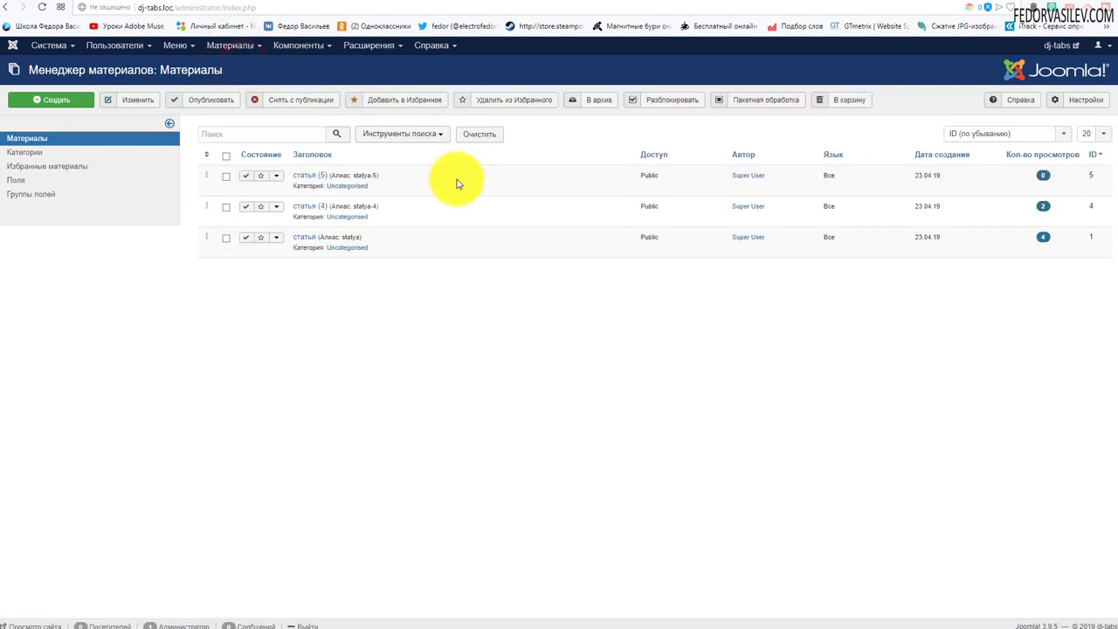
click(302, 210)
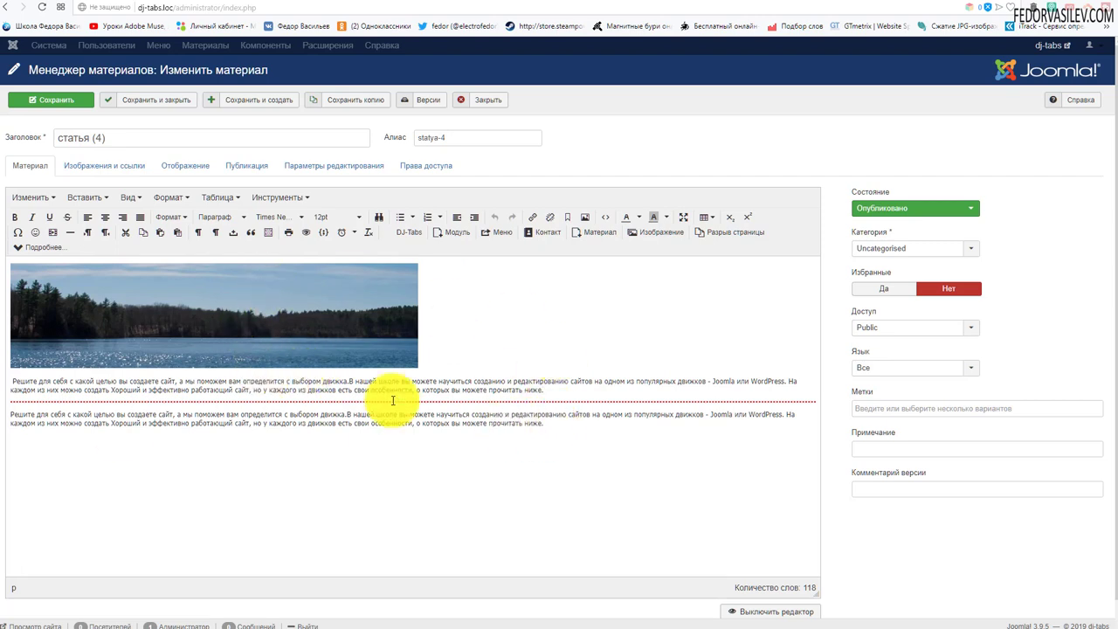
click(423, 403)
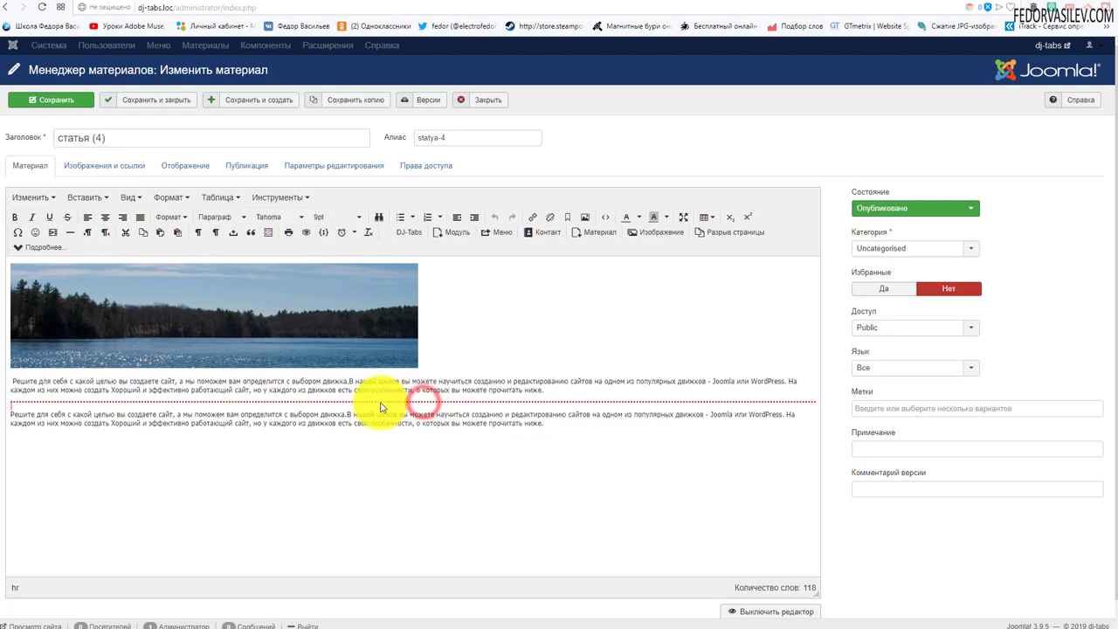
click(499, 432)
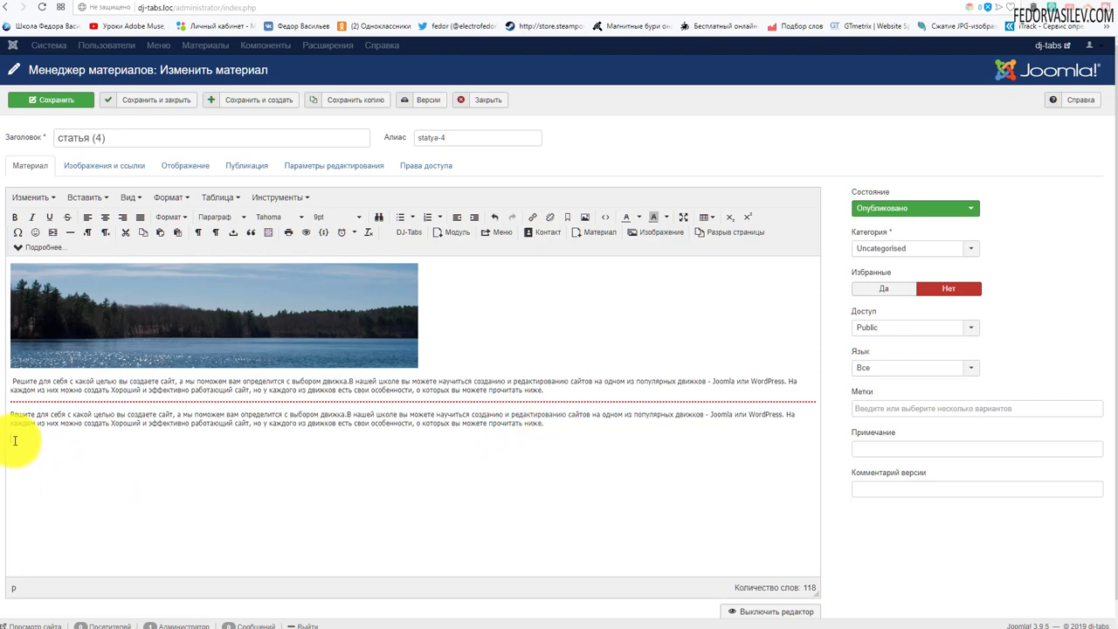
Step: Start embedding DJ-Tabs in статья (4) and choose Моя группа as the tab group
click(414, 234)
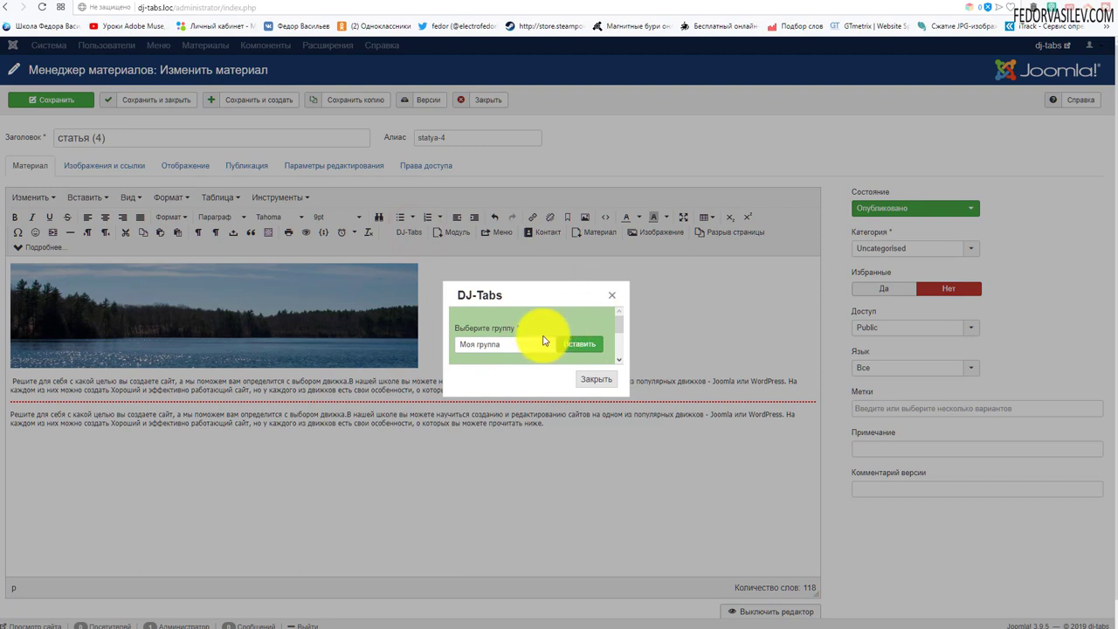
mouse_move(617, 330)
mouse_down()
mouse_move(621, 320)
mouse_move(625, 330)
mouse_up()
scroll(502, 332, up, 2)
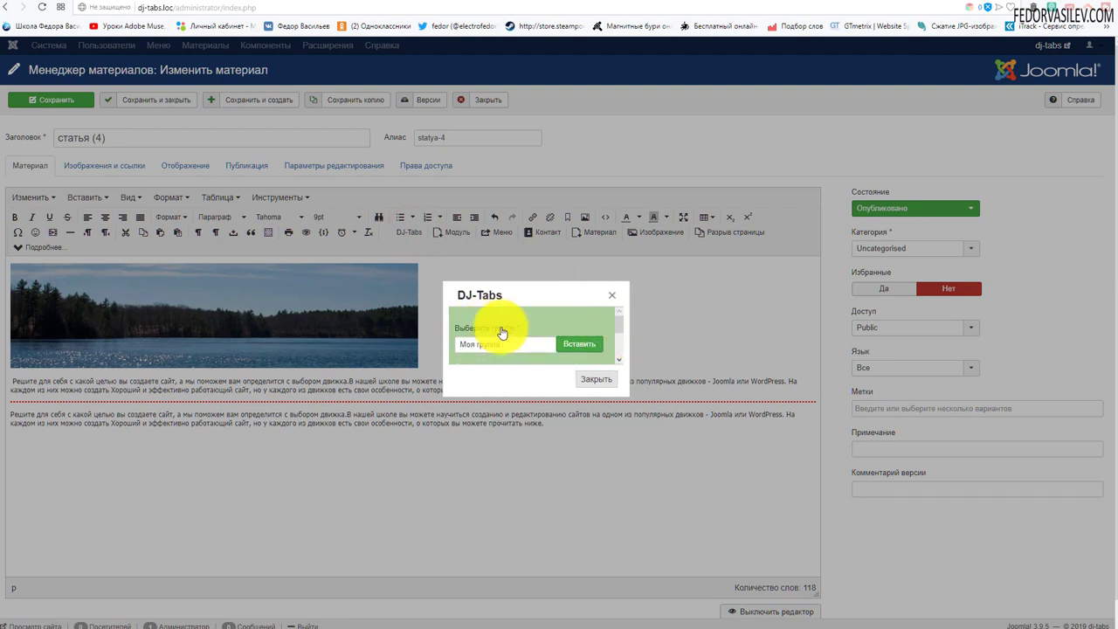
click(497, 348)
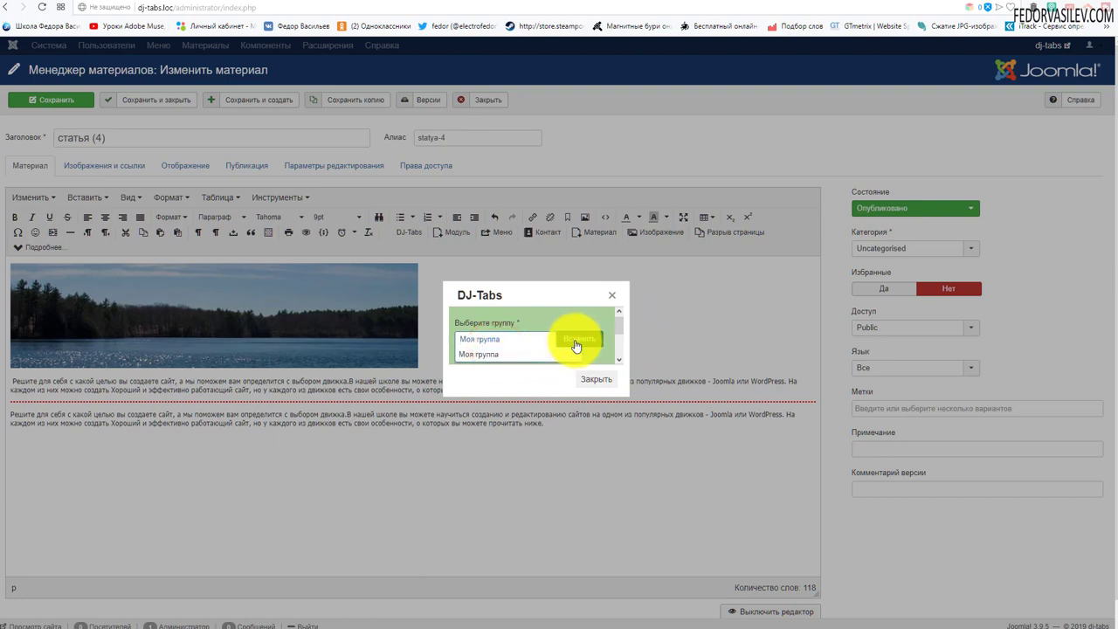
click(494, 356)
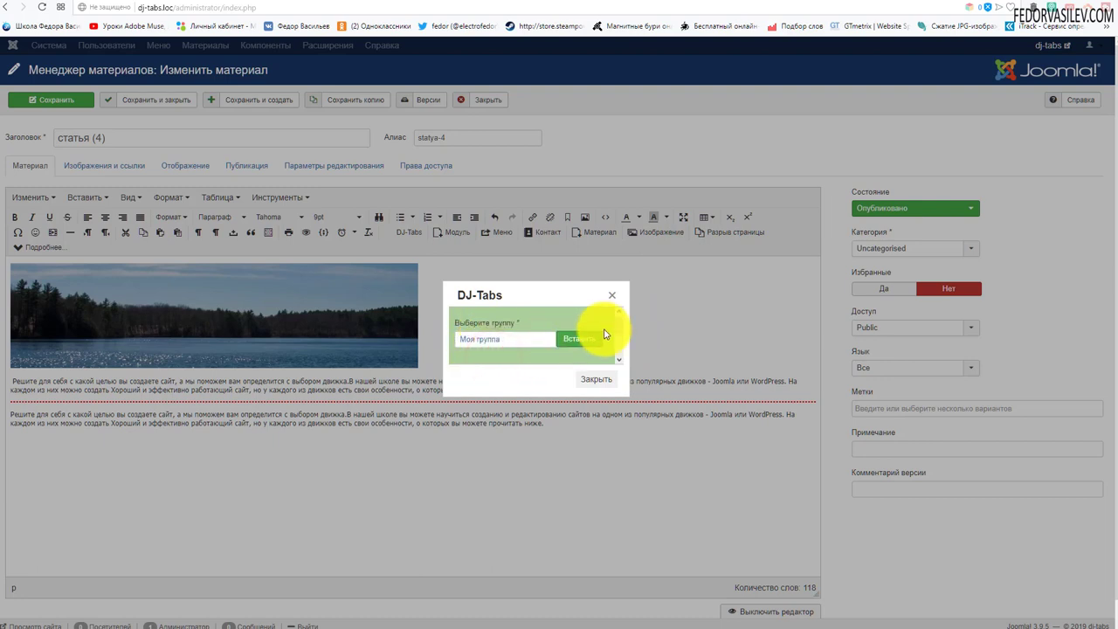
Step: Set the embedded tabs' theme to »СЛУЧАЙНО« and their layout to Аккордеон
drag(618, 330, 622, 342)
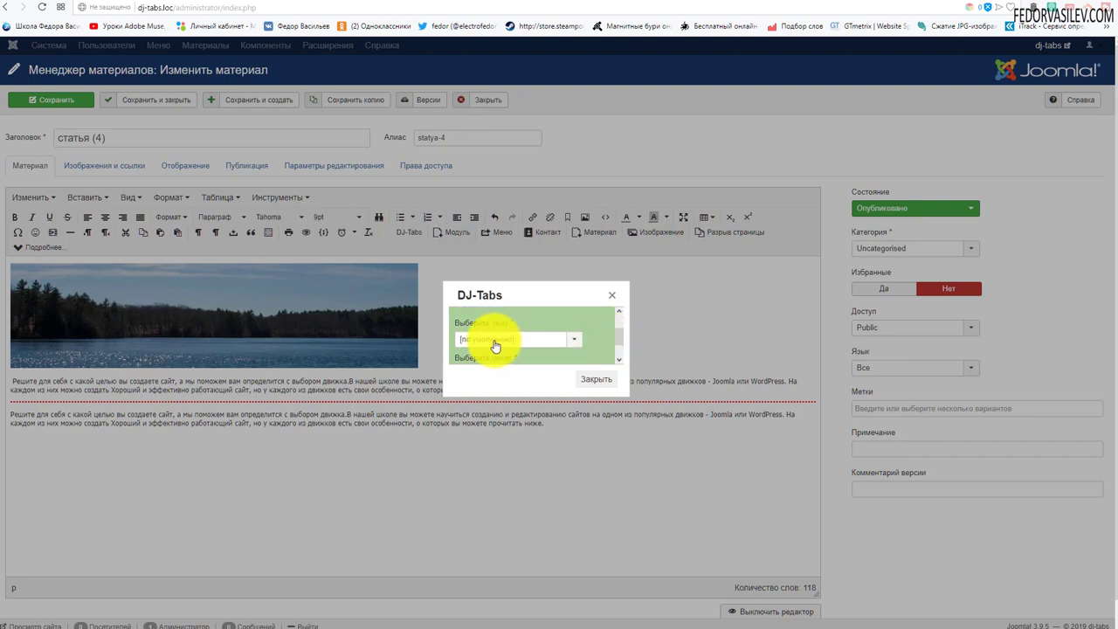
scroll(507, 340, down, 1)
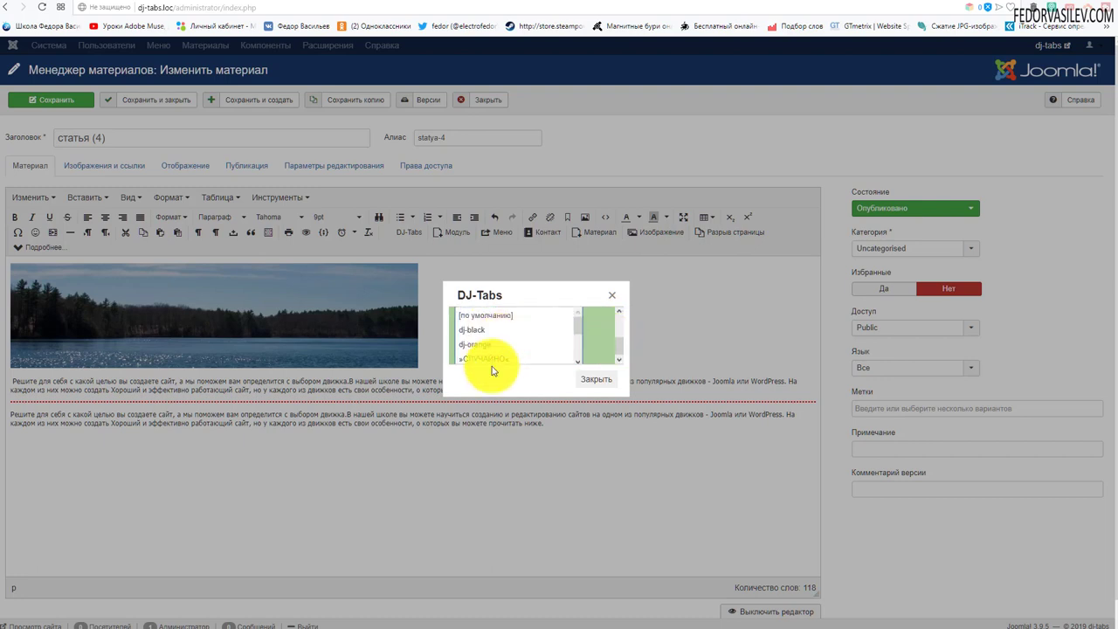
click(489, 357)
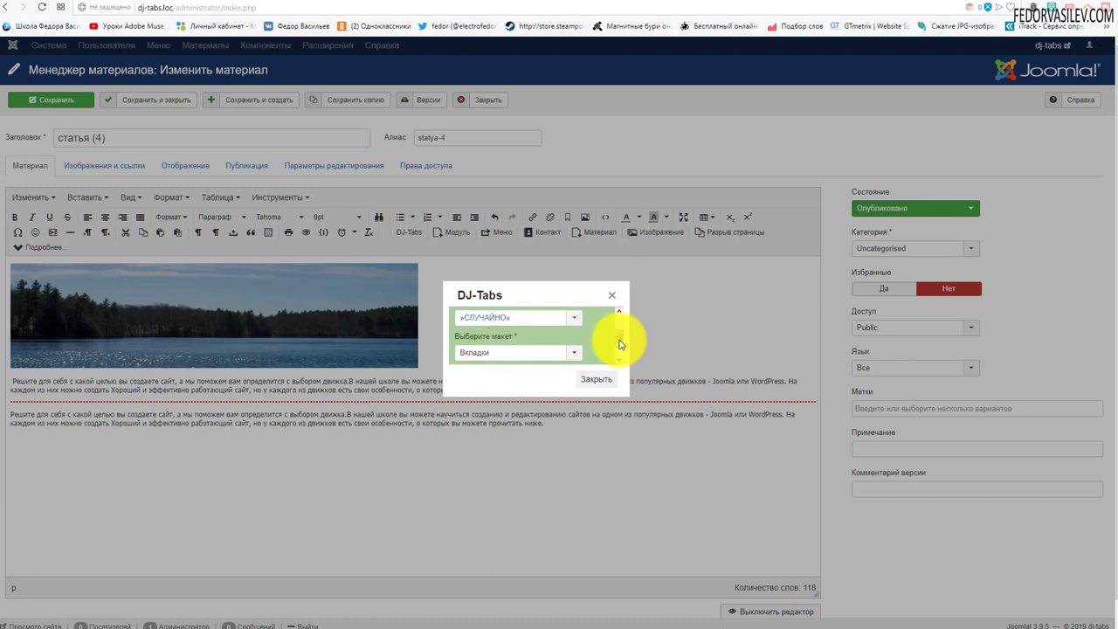
scroll(620, 344, down, 1)
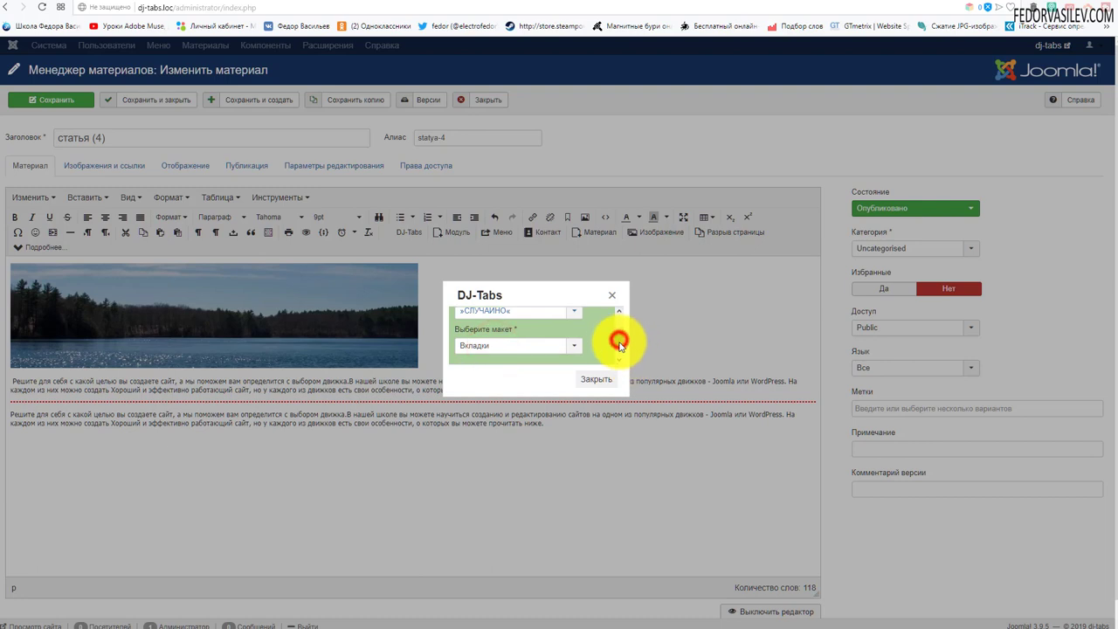
click(491, 345)
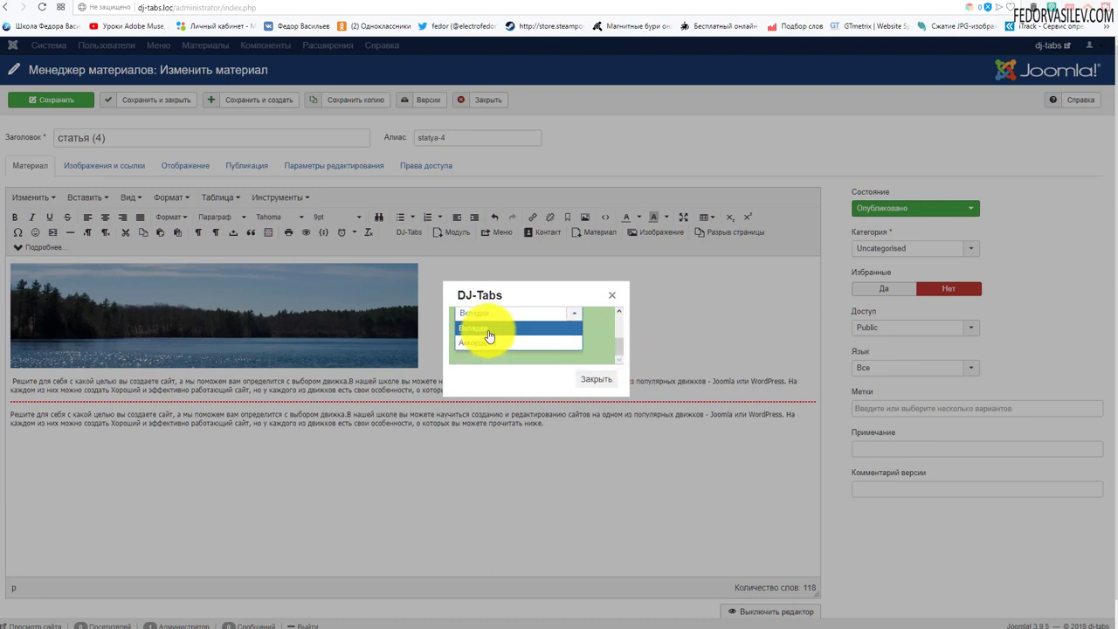
click(483, 345)
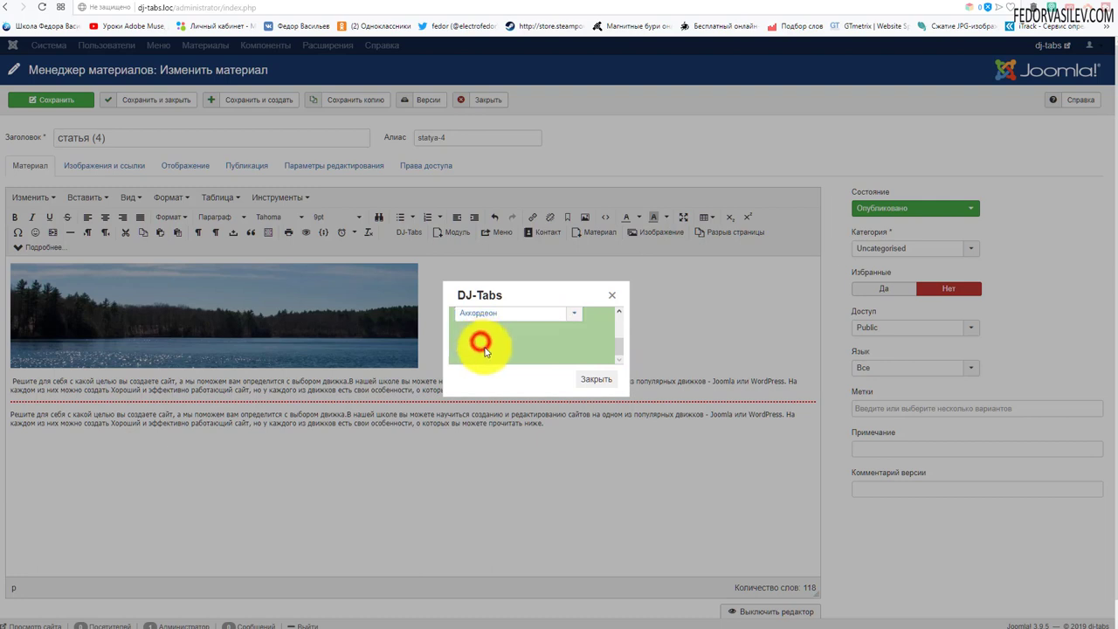
Step: Insert the configured DJ-Tabs block below the last paragraph and save the article
scroll(616, 336, down, 1)
scroll(614, 336, up, 2)
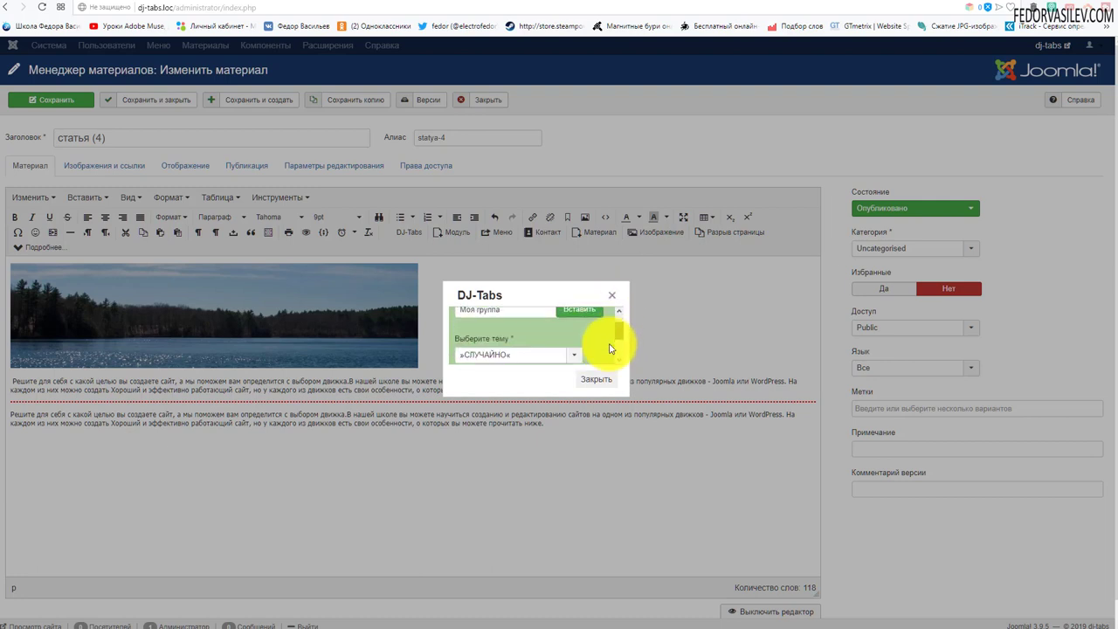
scroll(614, 332, down, 2)
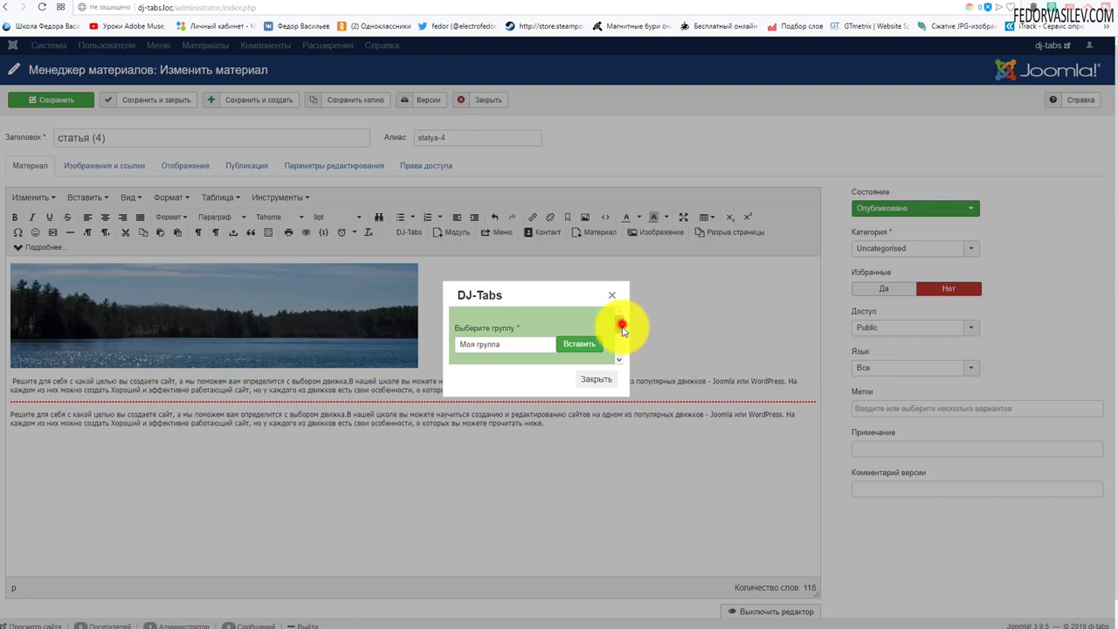
mouse_move(623, 329)
mouse_down()
mouse_move(624, 278)
mouse_move(619, 329)
mouse_move(619, 283)
mouse_move(620, 320)
mouse_up()
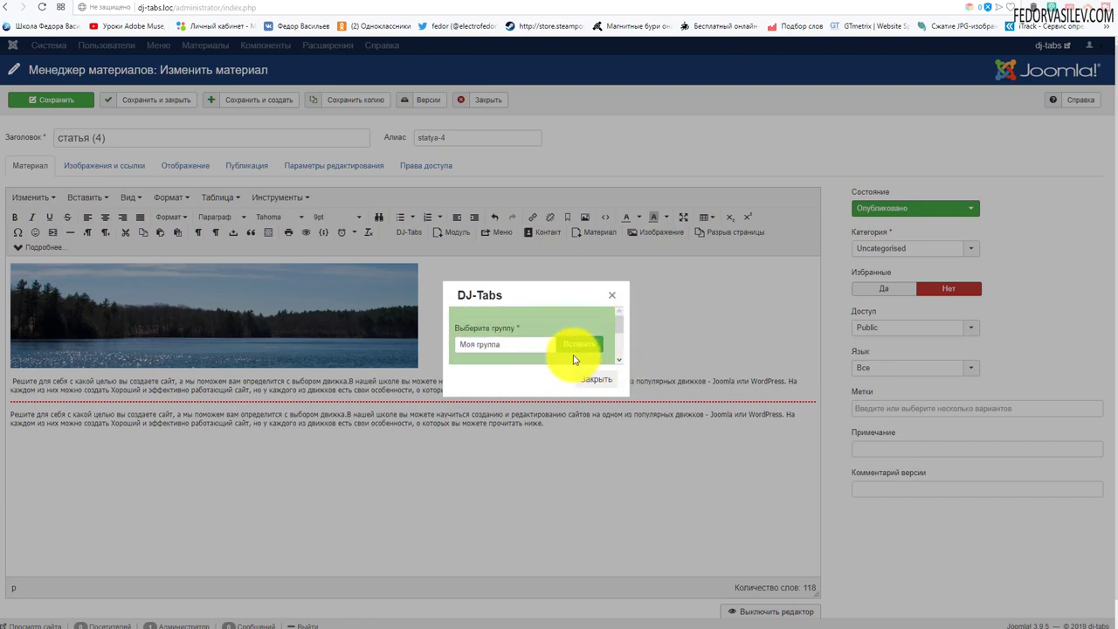
click(619, 325)
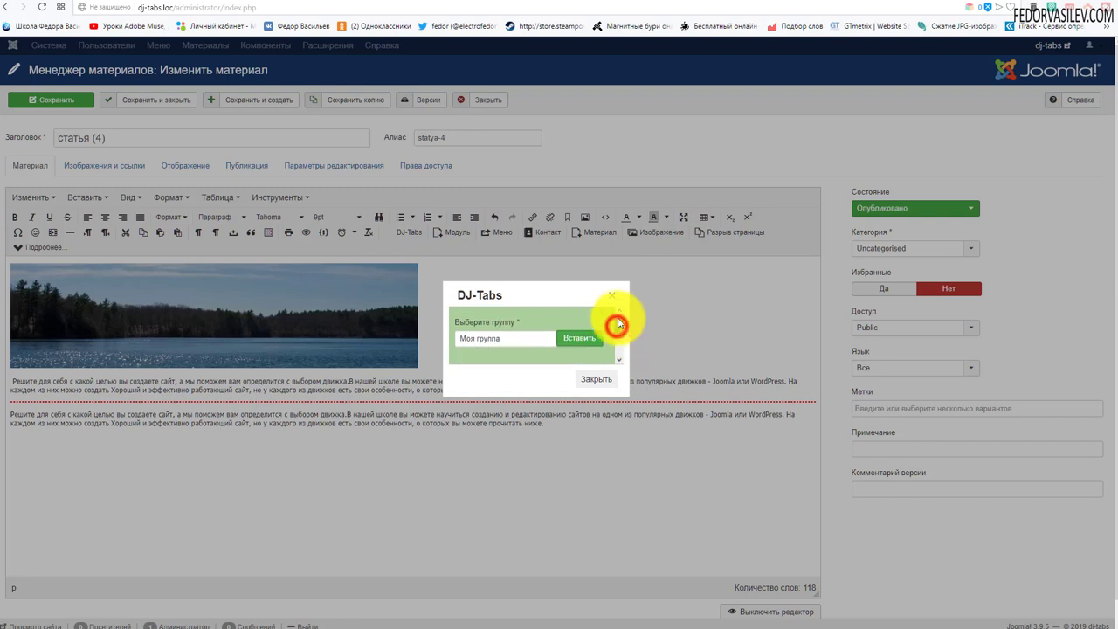
click(575, 346)
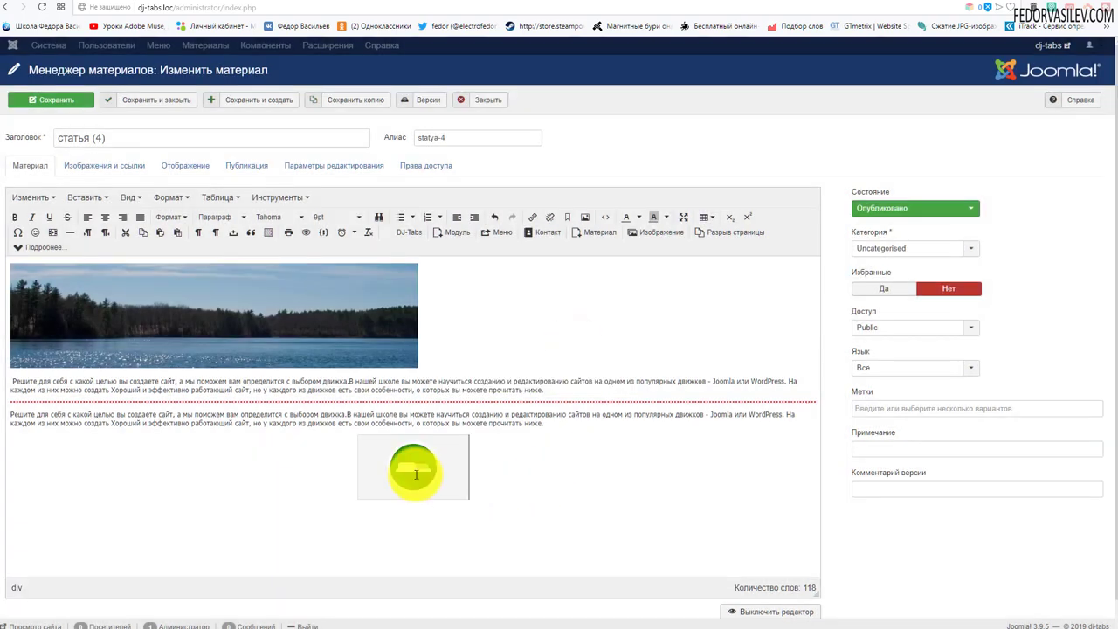
scroll(443, 410, down, 1)
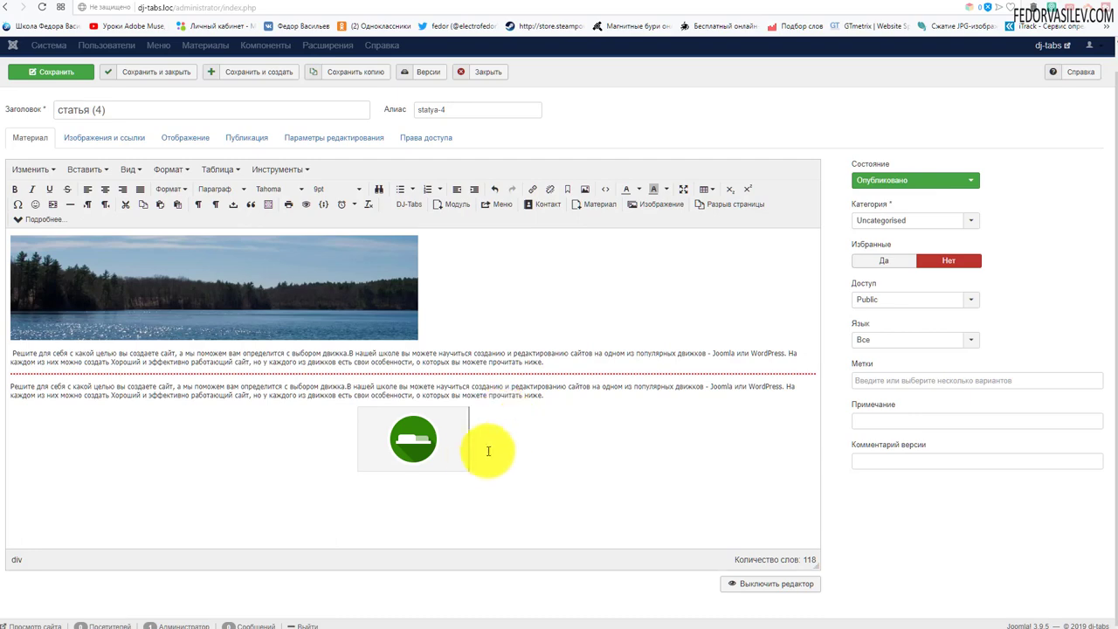
scroll(44, 83, up, 1)
click(48, 103)
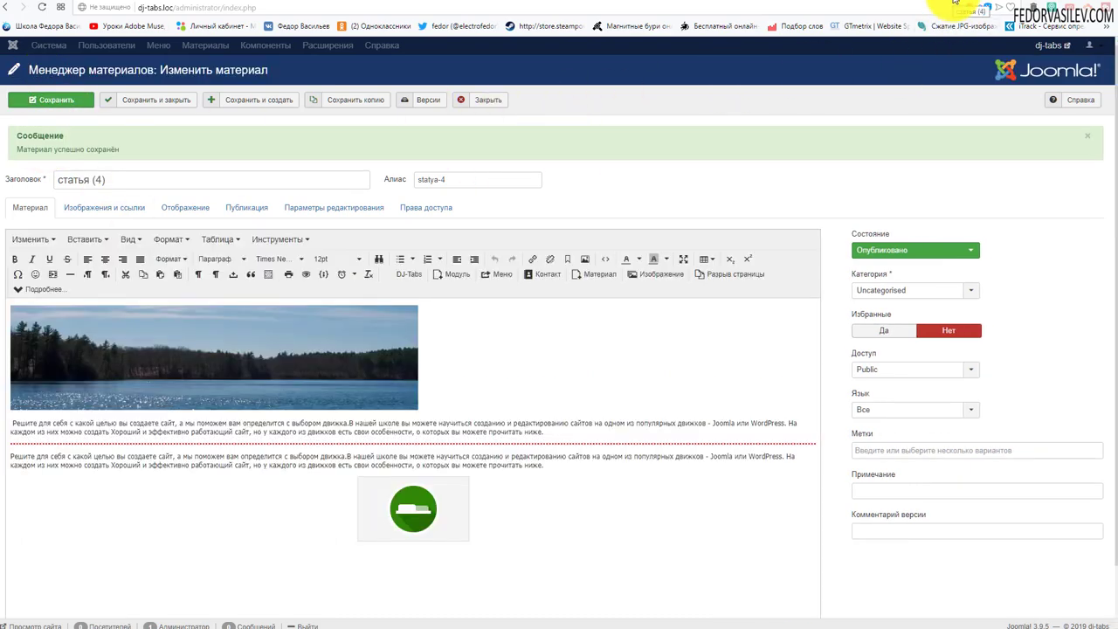
Step: Switch to the site's статья (4) page and reload it to check the embedded accordion below the text
click(955, 4)
scroll(499, 335, up, 3)
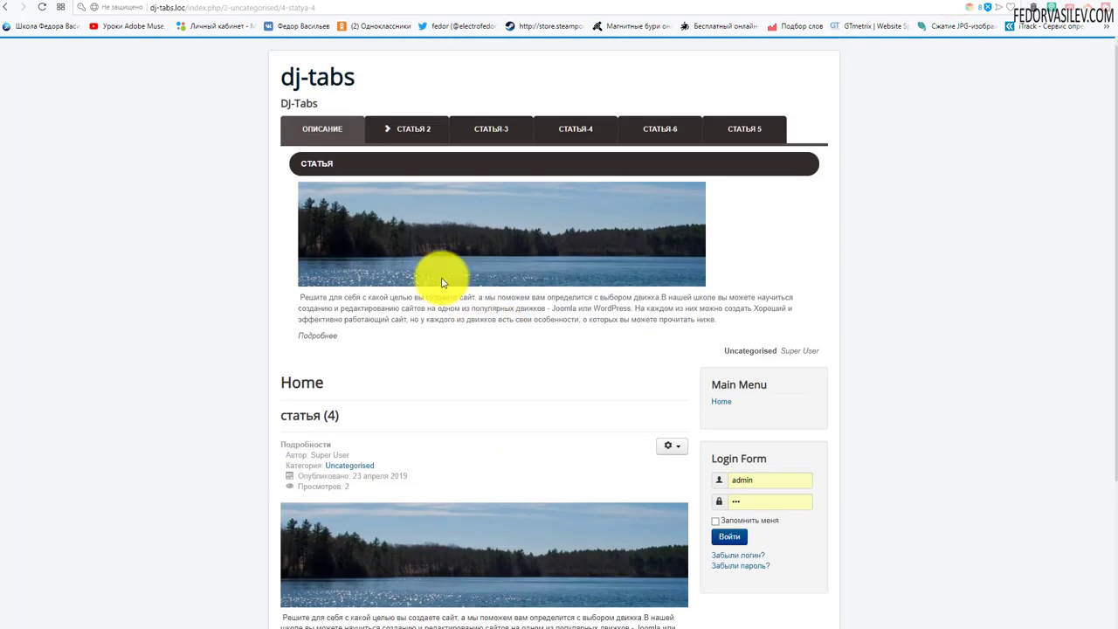
scroll(349, 320, down, 2)
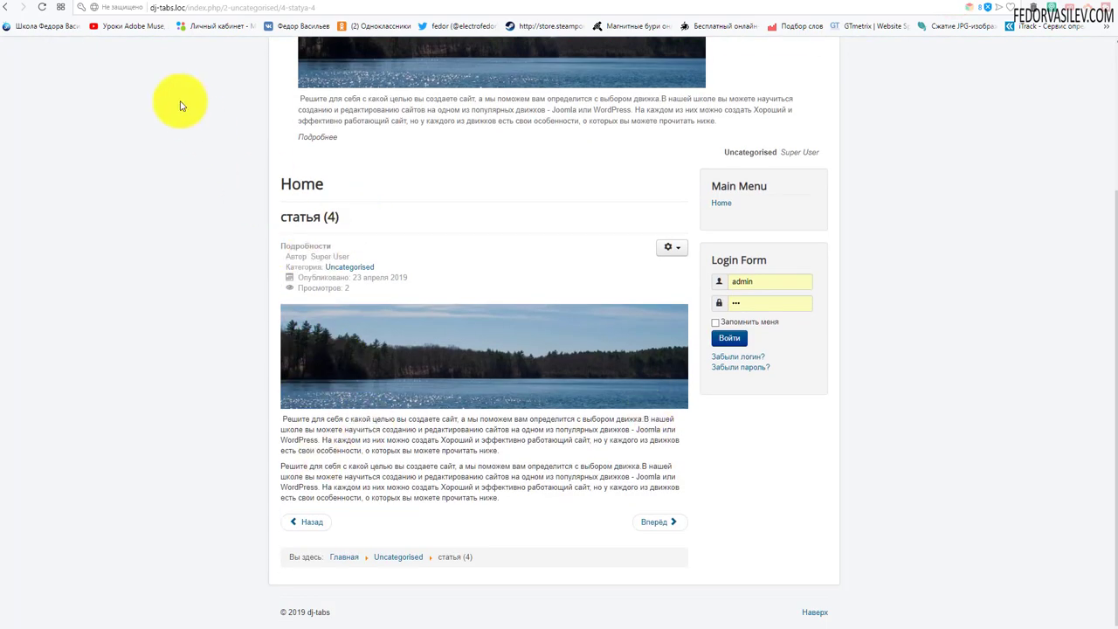
click(41, 9)
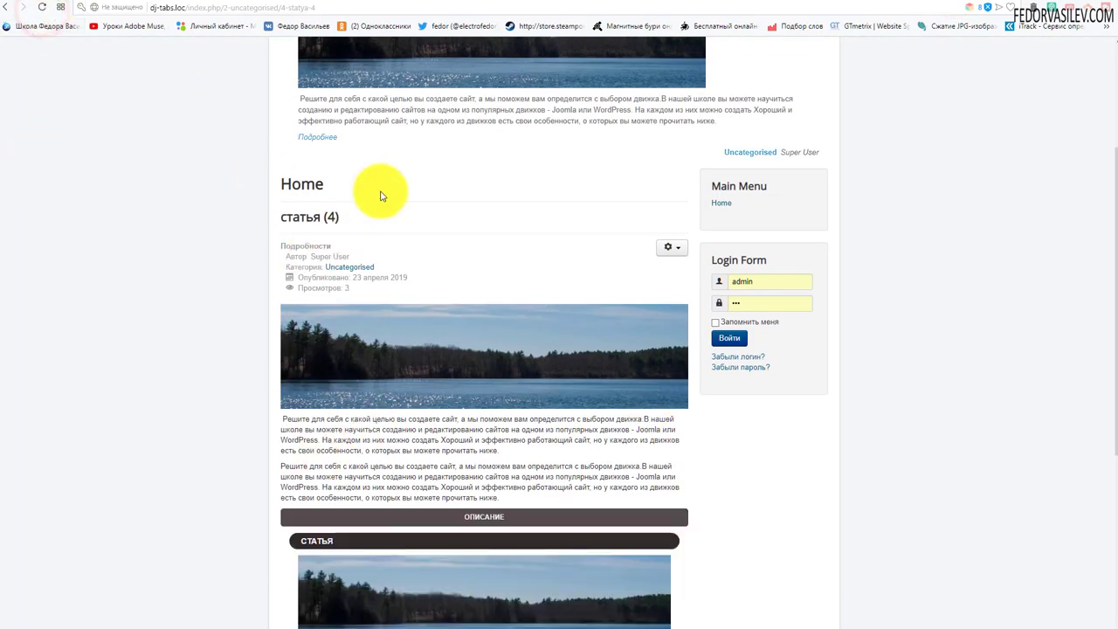
scroll(387, 215, down, 3)
scroll(470, 347, down, 1)
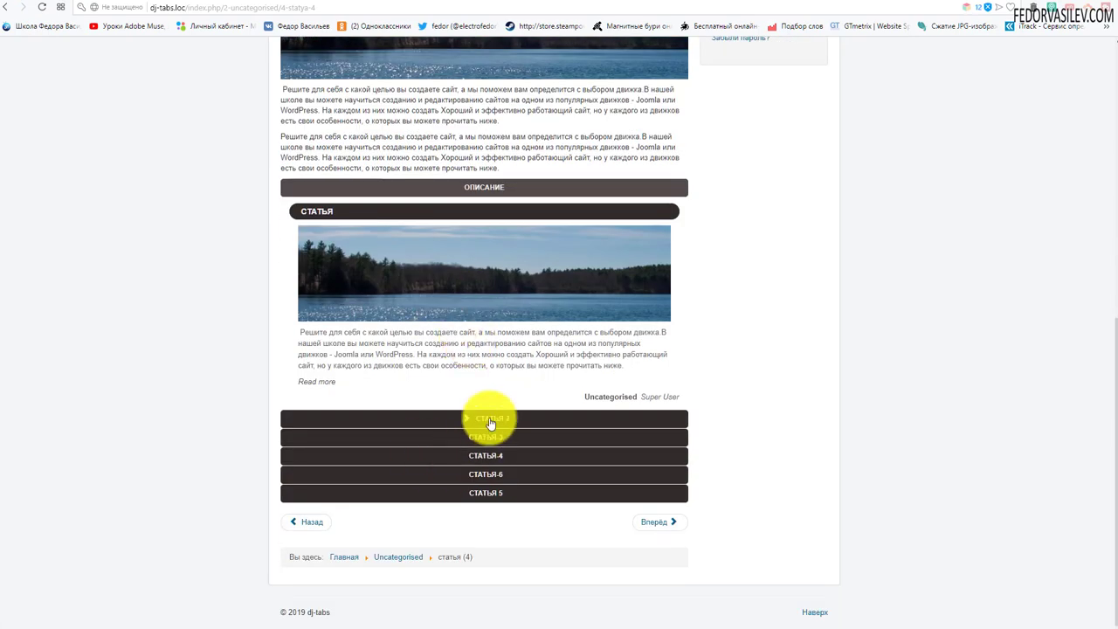
Step: Expand Статья 2 and Статья-3 in the embedded accordion, opening статья (4) and статья inside Статья-3
click(487, 417)
click(474, 439)
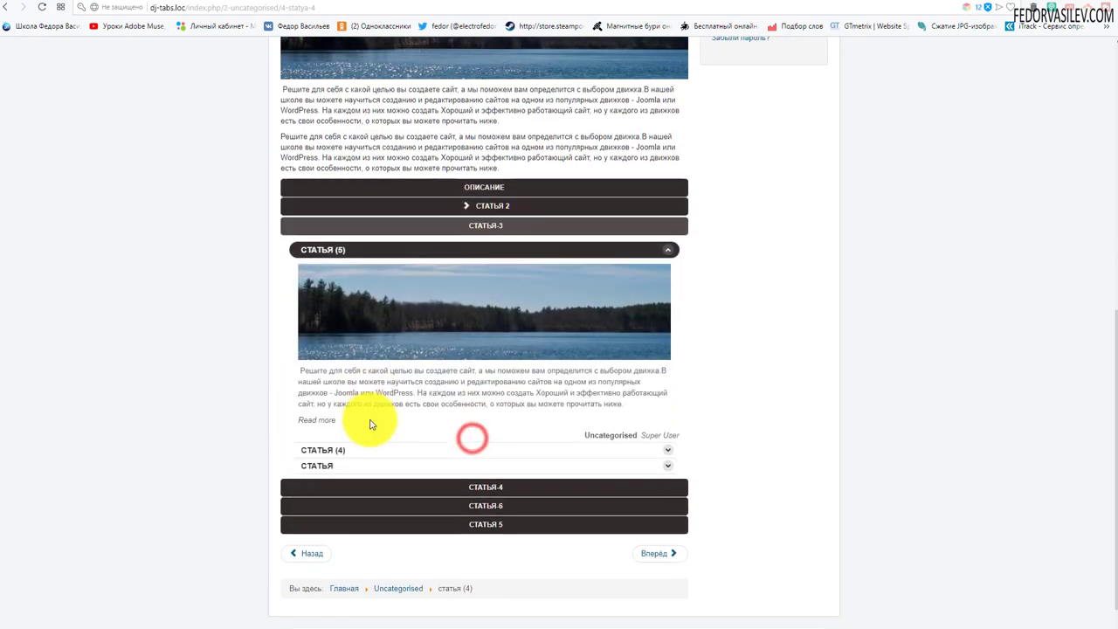
click(417, 449)
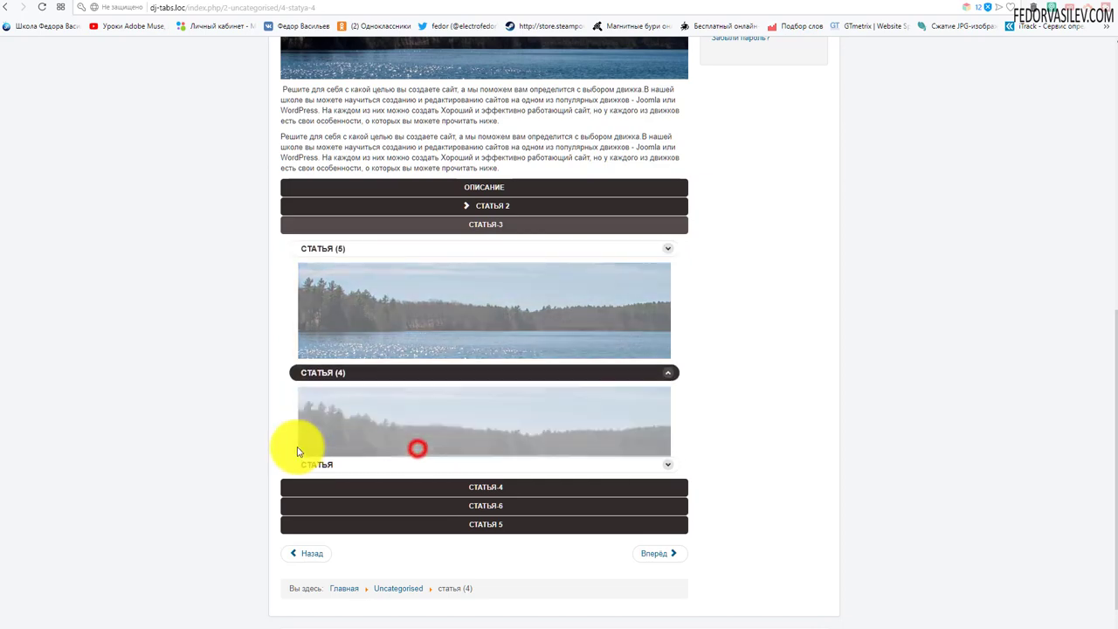
click(337, 463)
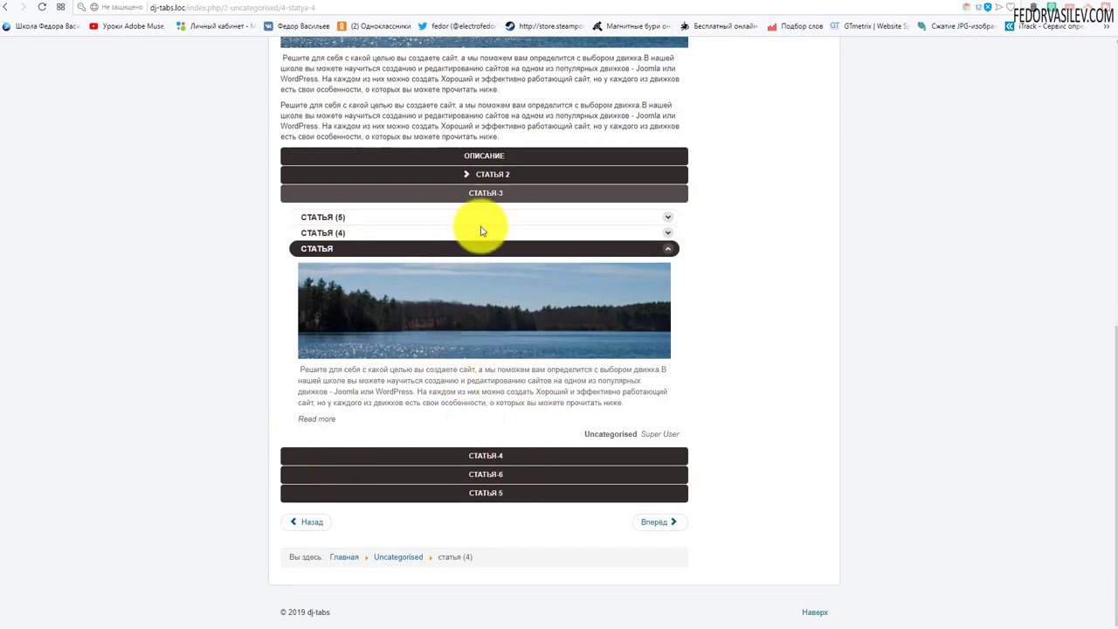
Step: Expand статья (4) in the Статья-3 tab of the upper DJ-Tabs module and follow its Подробнее link
scroll(481, 230, up, 10)
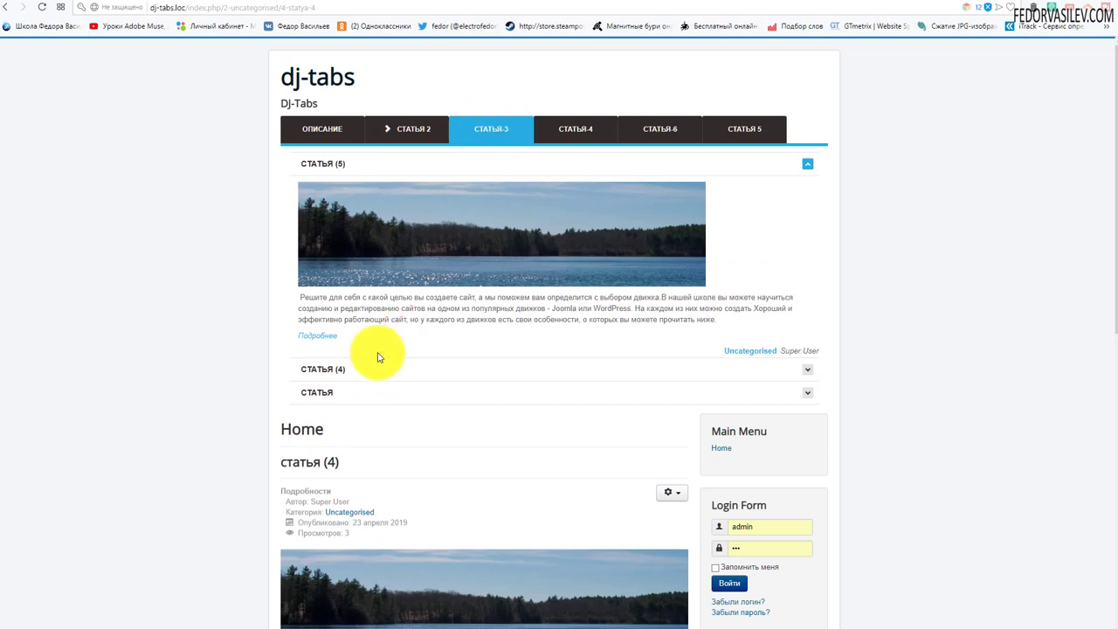
click(330, 369)
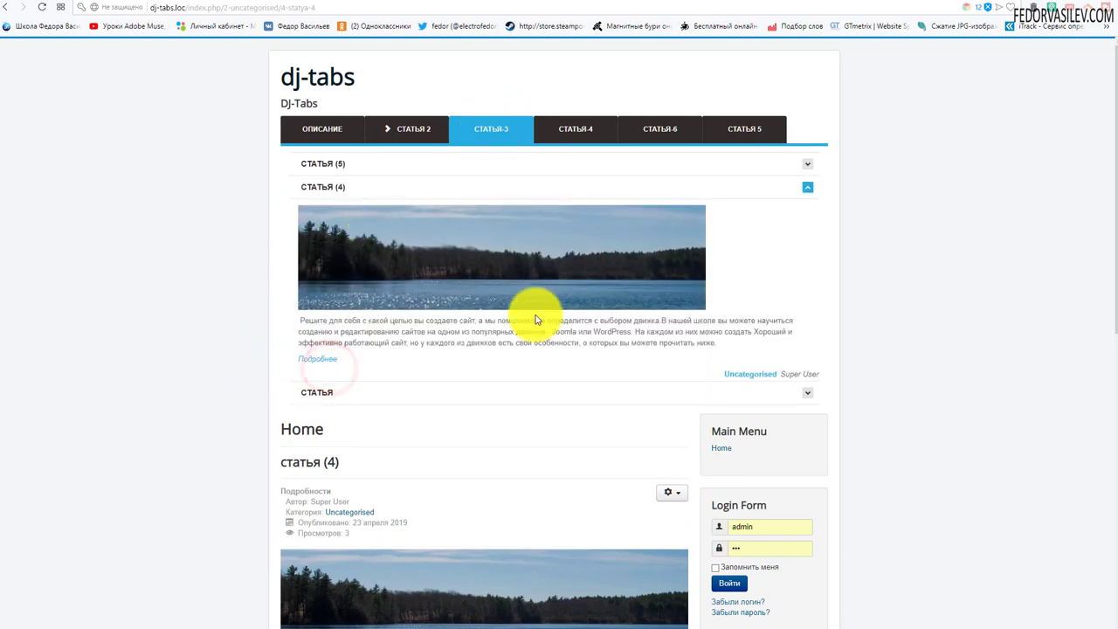
click(317, 359)
scroll(131, 323, down, 1)
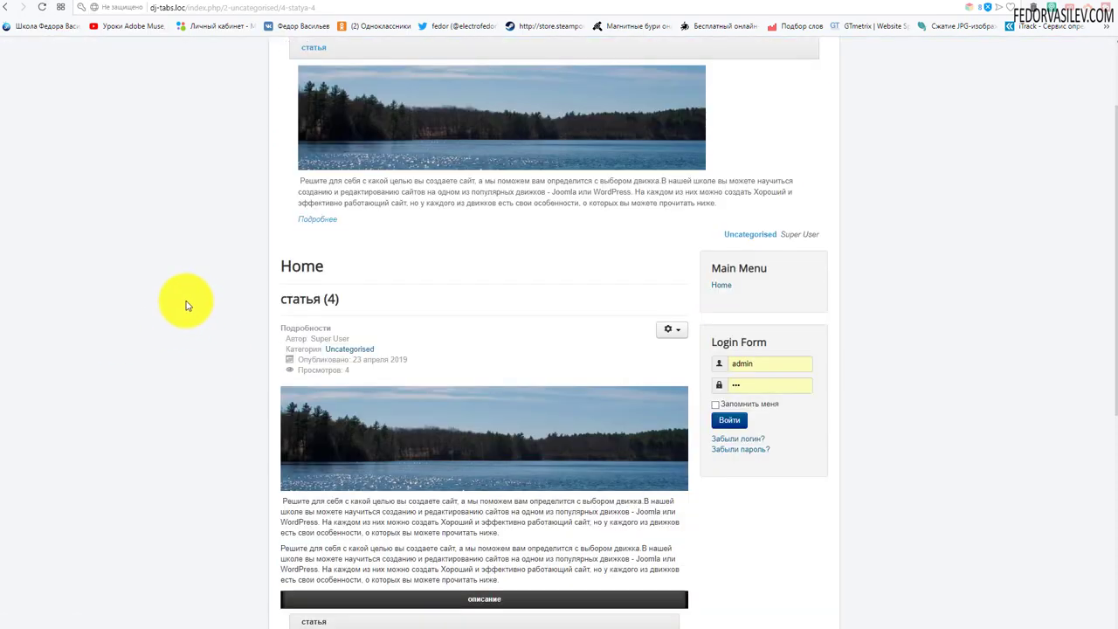
Step: Check the embedded accordion on the article page by expanding статья-3, статья-4, статья-6 and статья 5
scroll(294, 242, down, 2)
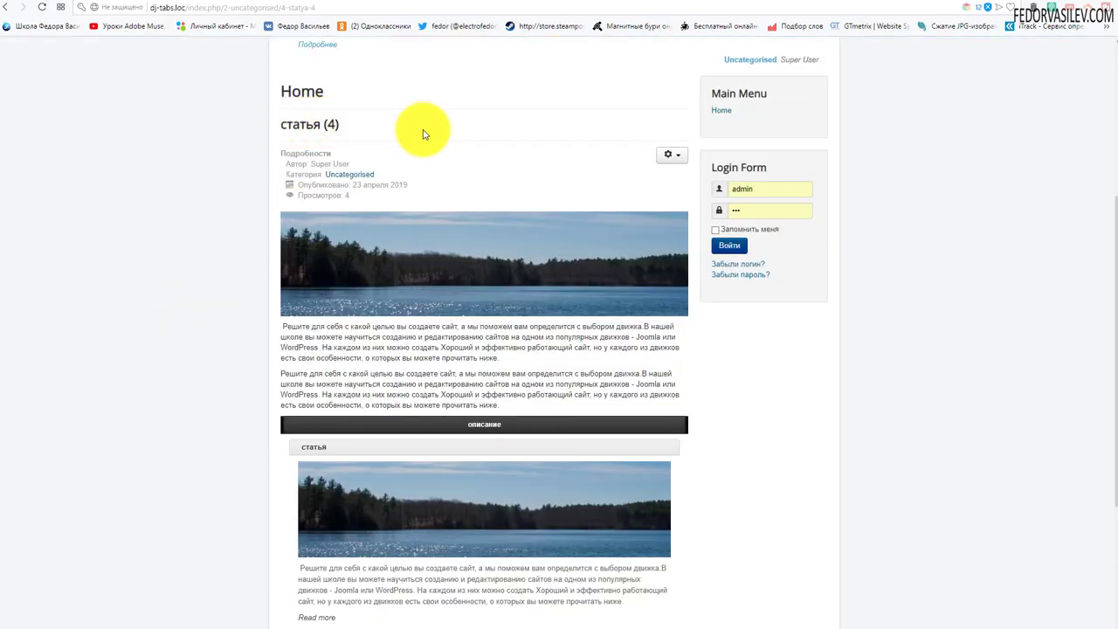
scroll(476, 143, down, 1)
scroll(463, 420, down, 1)
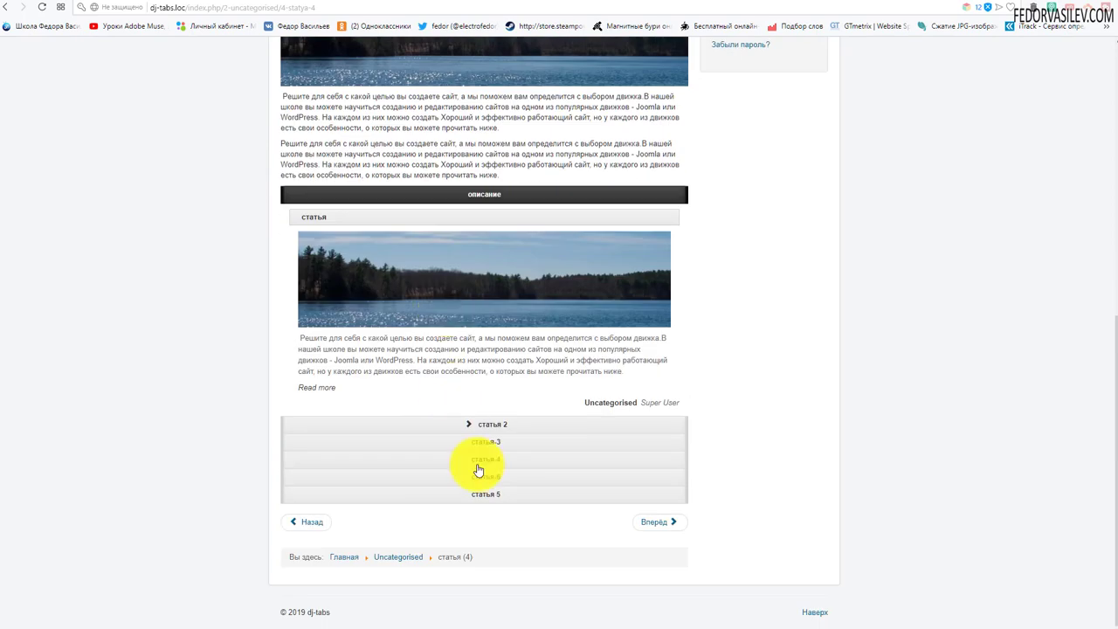
click(483, 446)
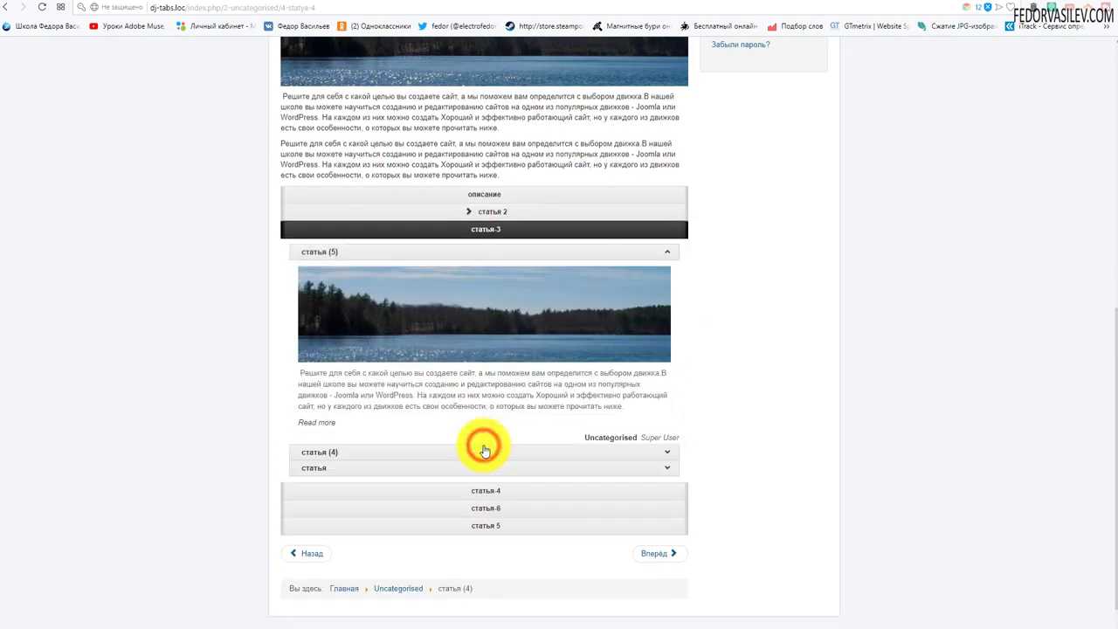
click(475, 490)
click(474, 483)
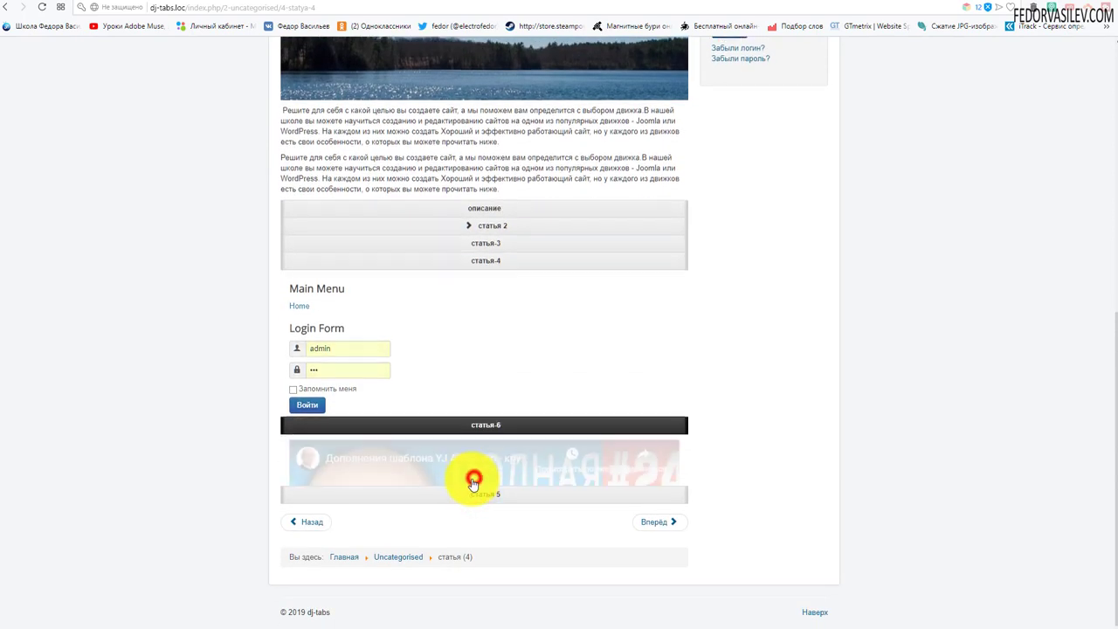
click(467, 531)
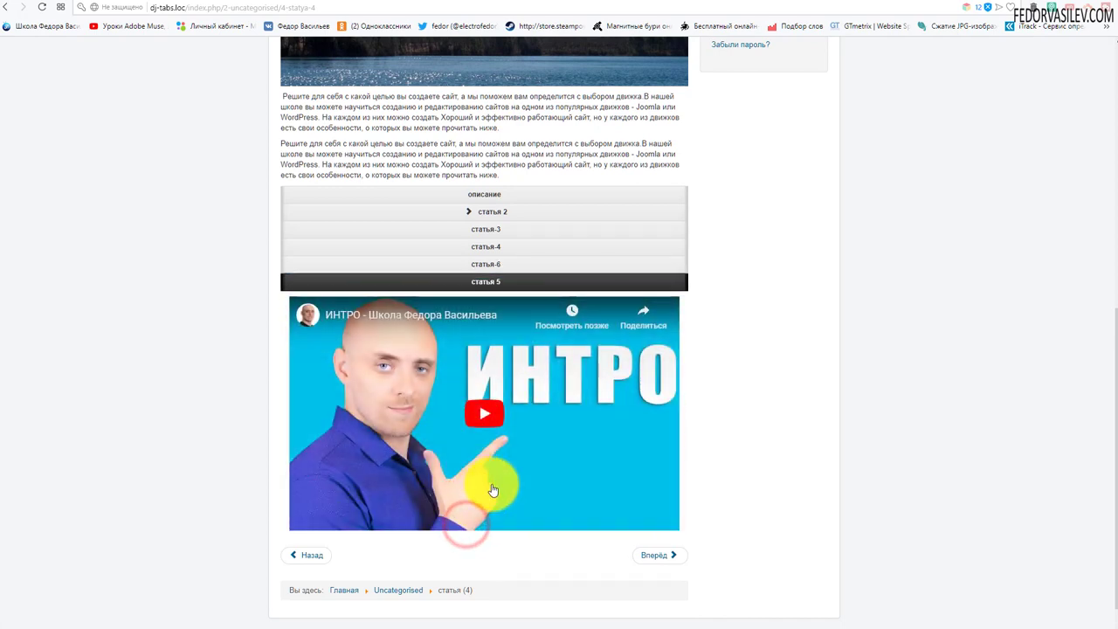
scroll(491, 485, up, 6)
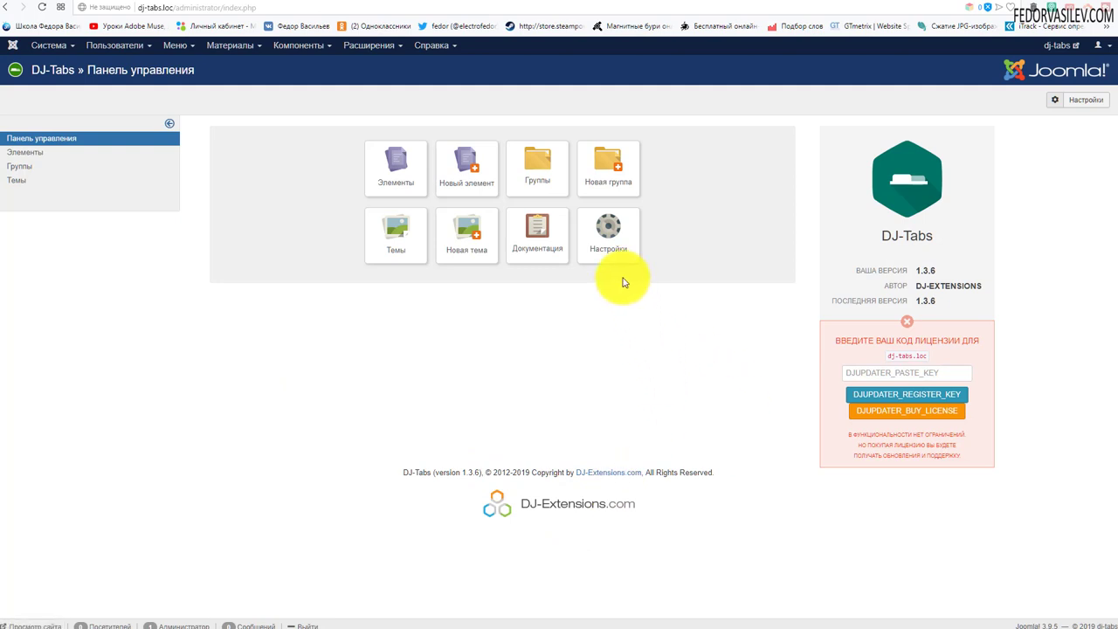
click(286, 49)
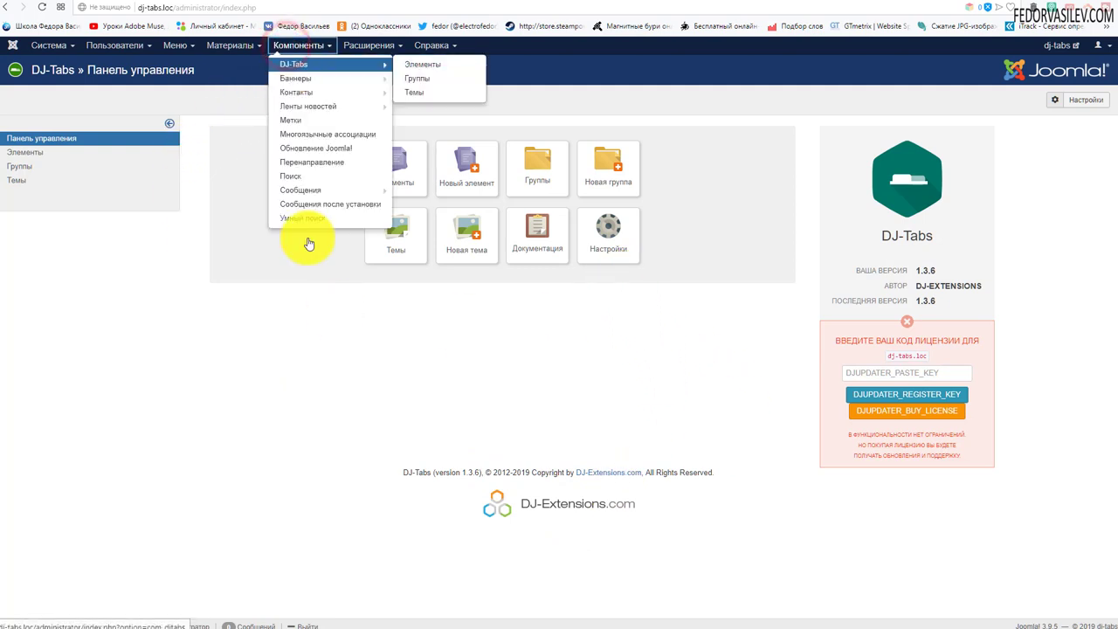
click(527, 319)
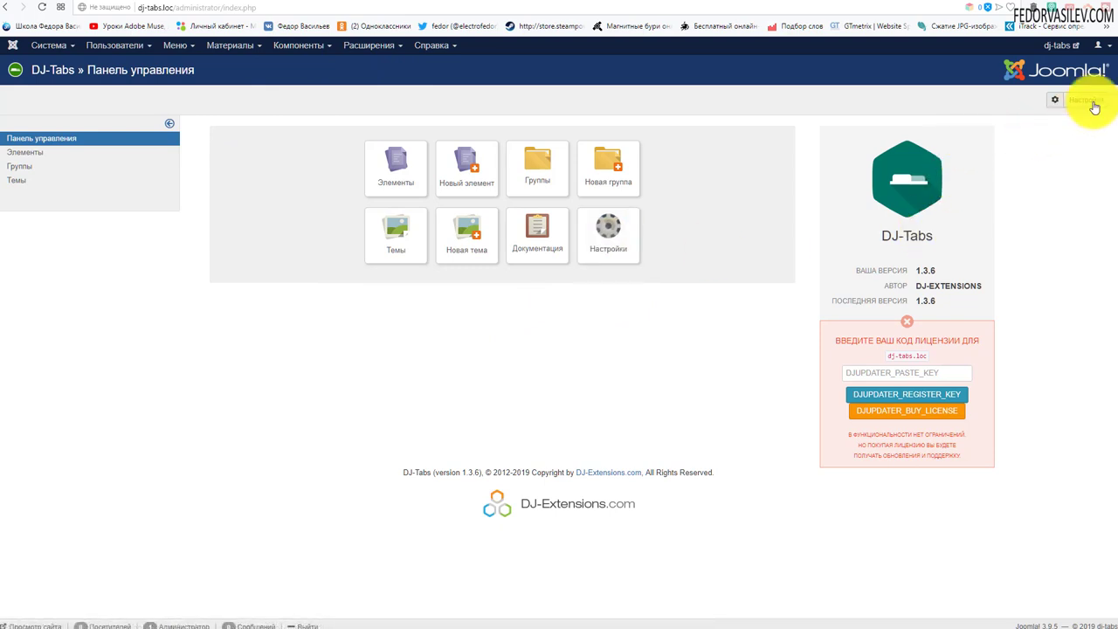
Step: Open the DJ-Tabs component settings and view the choices for Показывать дату in the article options
click(613, 231)
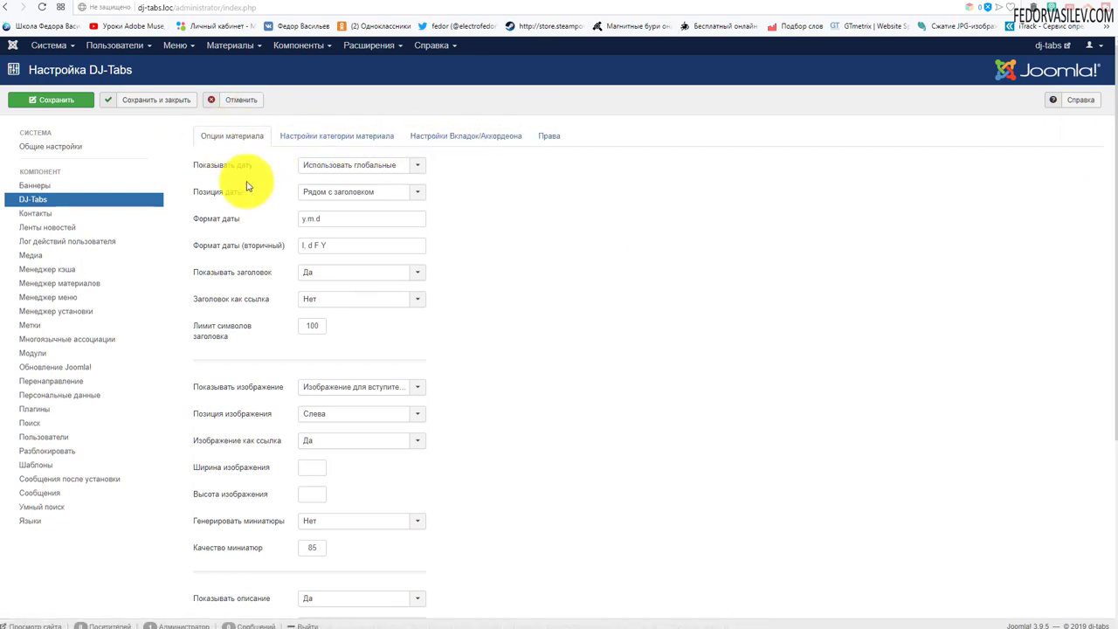
click(335, 166)
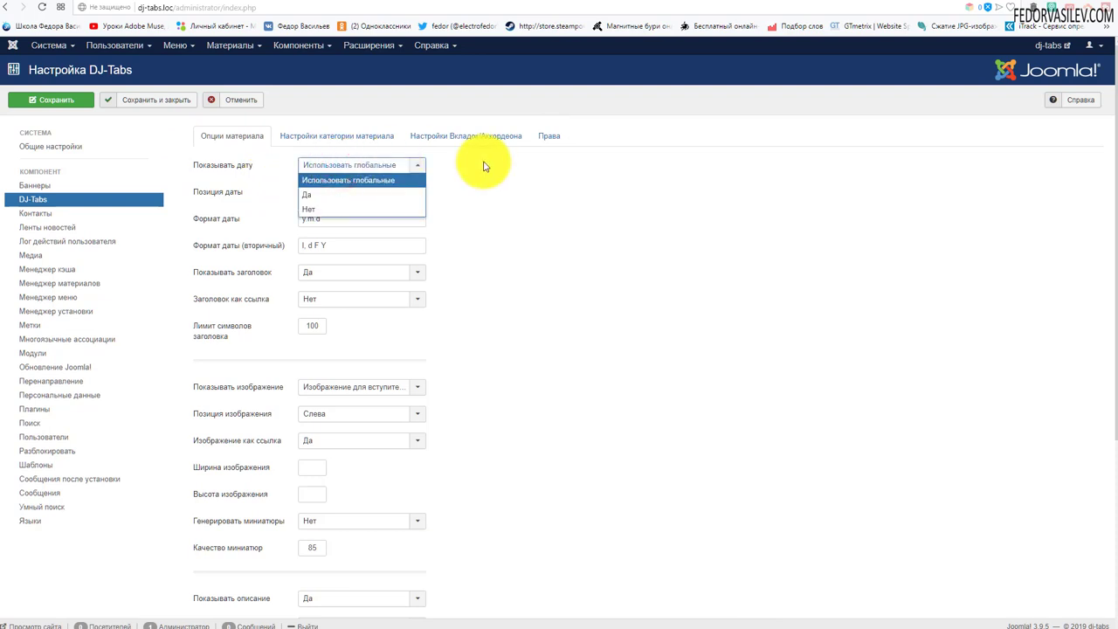
click(483, 164)
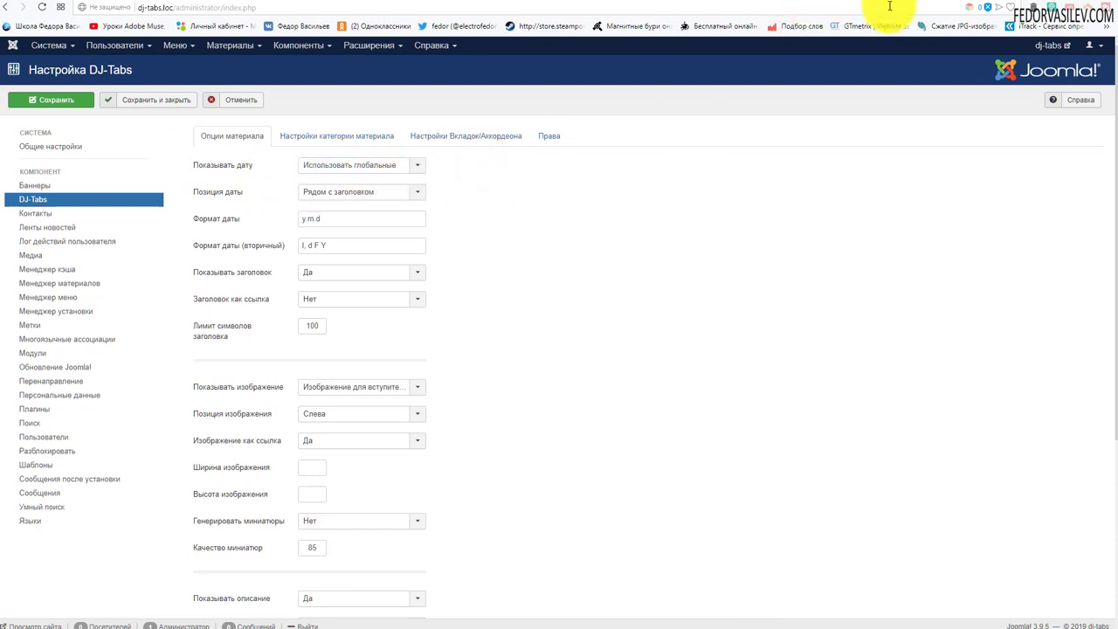
Step: Switch to the site's статья (4) page, reload it and examine the category and author line under the описание tab's article
click(964, 3)
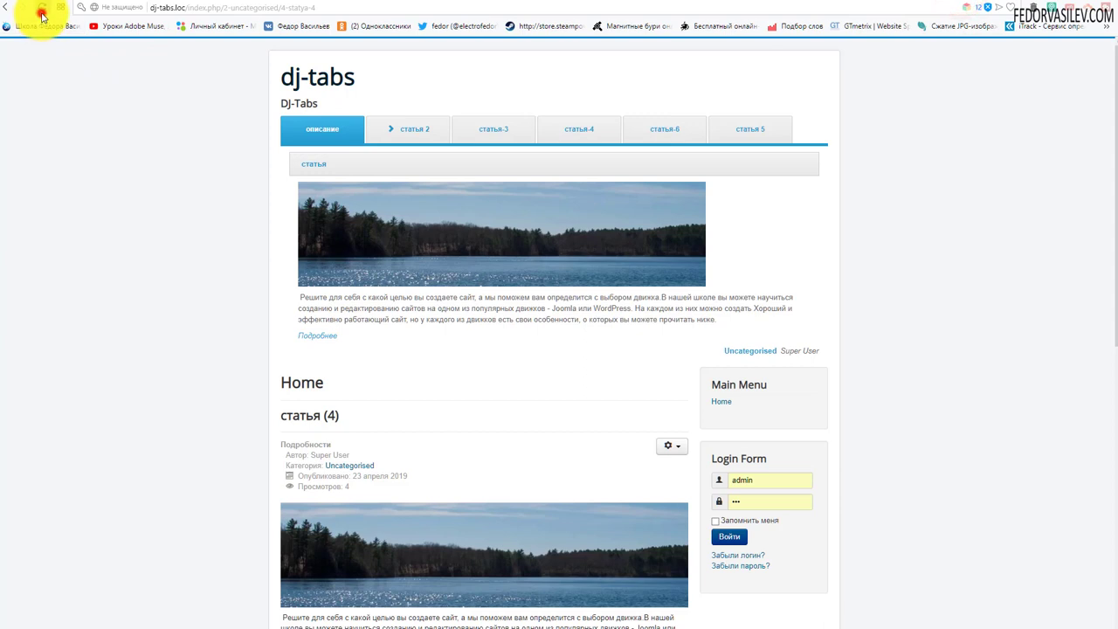
click(41, 11)
click(321, 133)
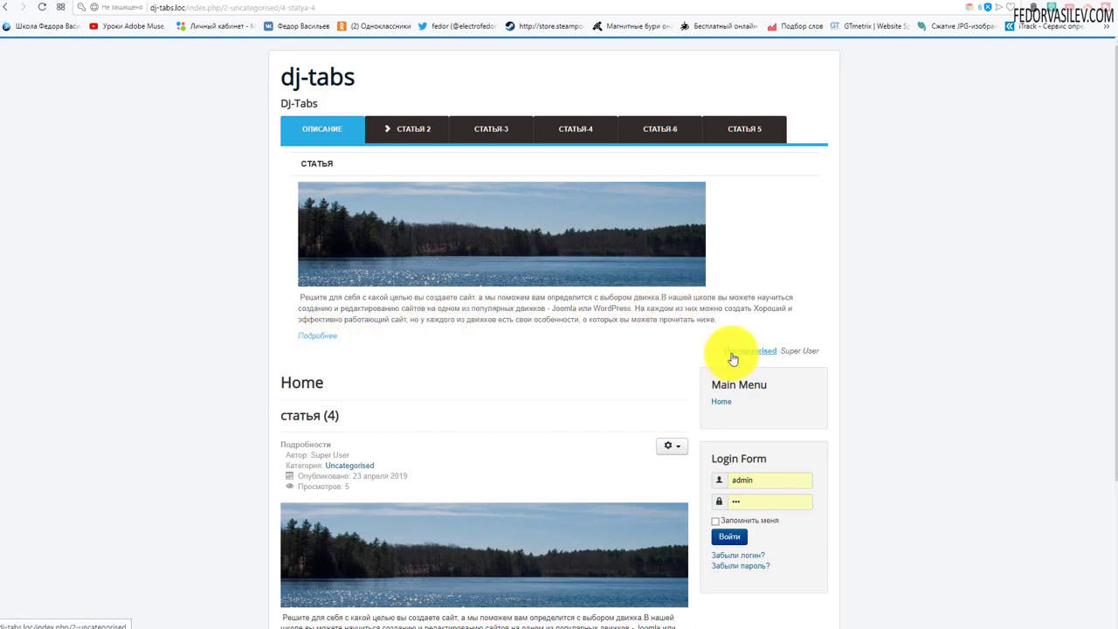
drag(722, 351, 744, 350)
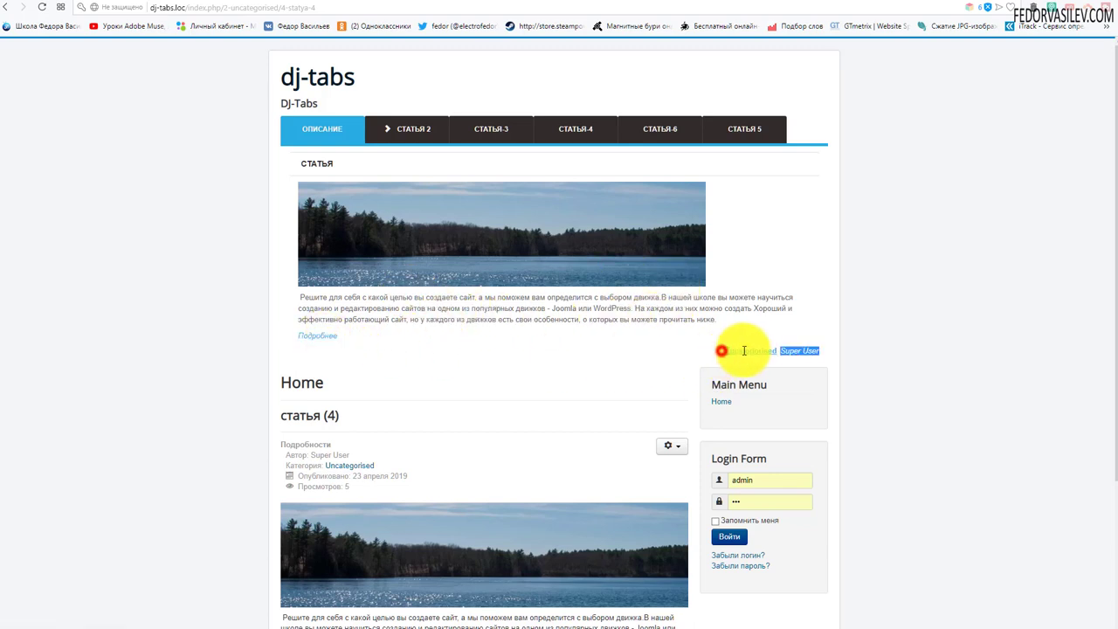
click(812, 249)
triple_click(802, 351)
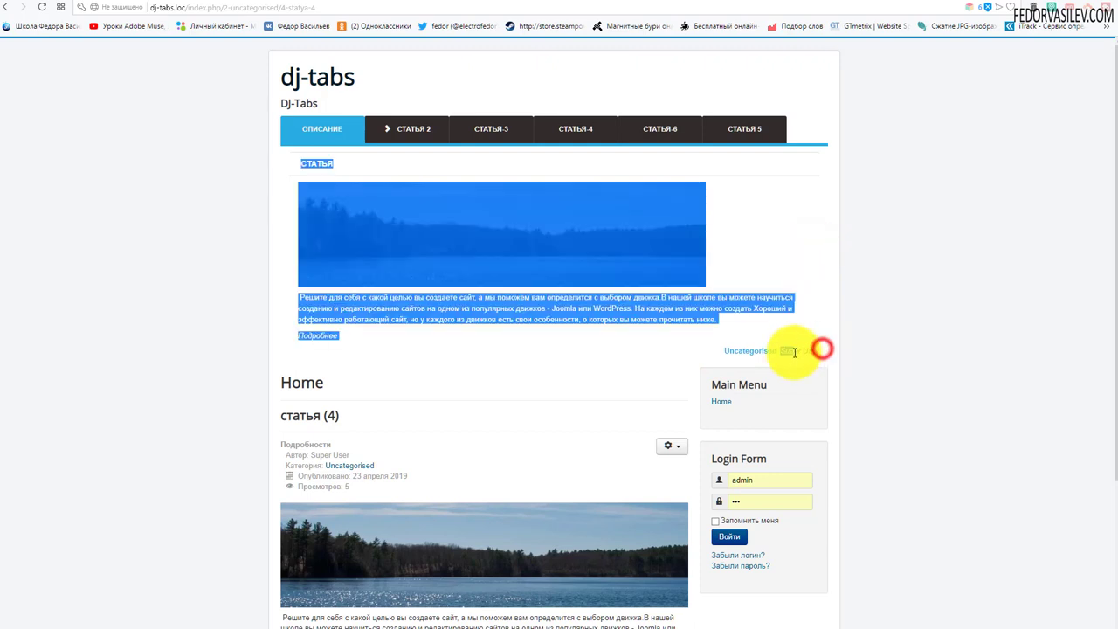
click(802, 350)
triple_click(799, 350)
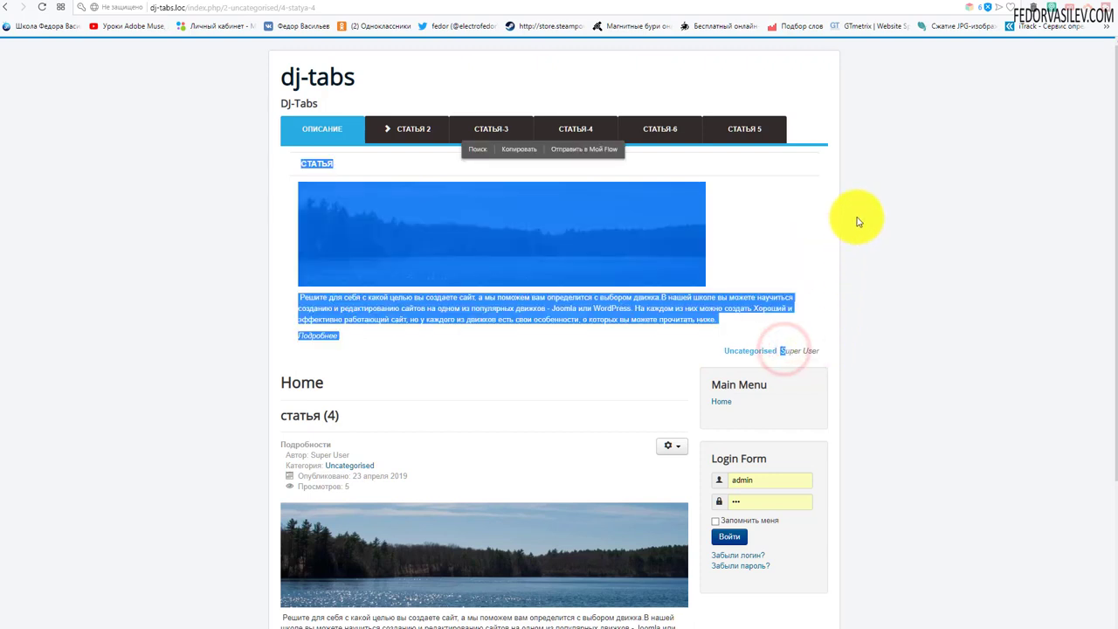
click(857, 218)
Step: Return to the DJ-Tabs settings and review the date display, date position and both date format options
click(916, 2)
click(346, 164)
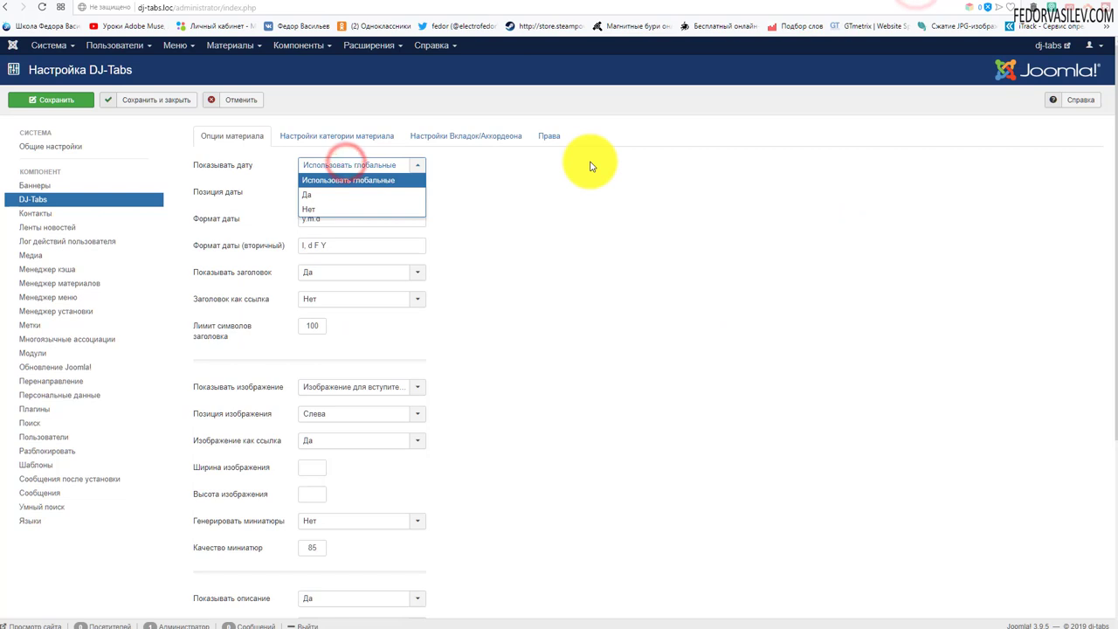
click(480, 209)
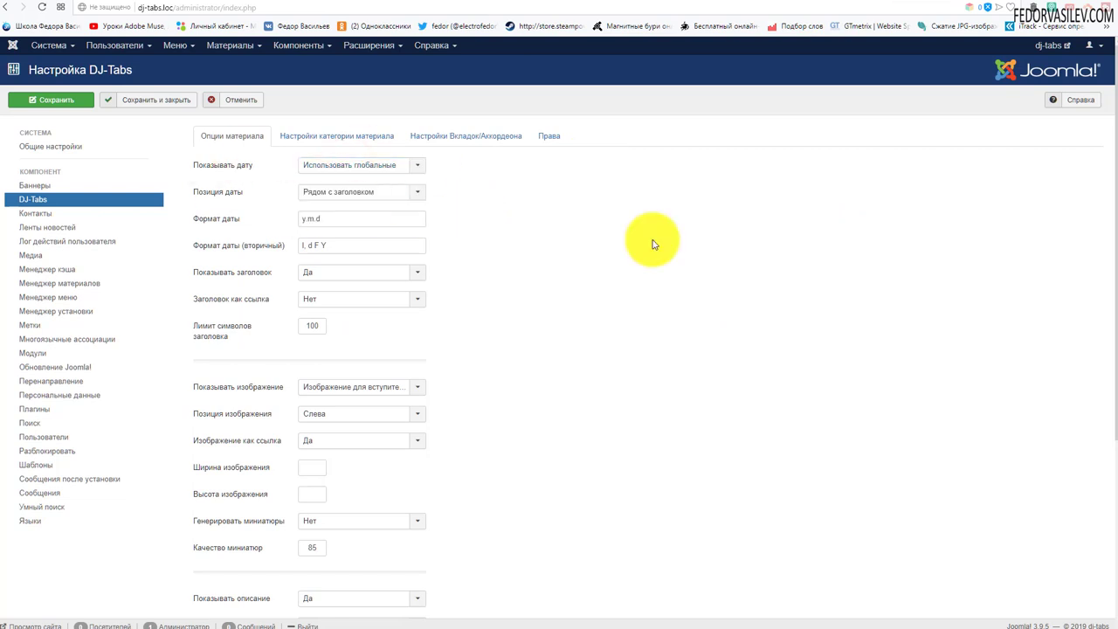
click(410, 191)
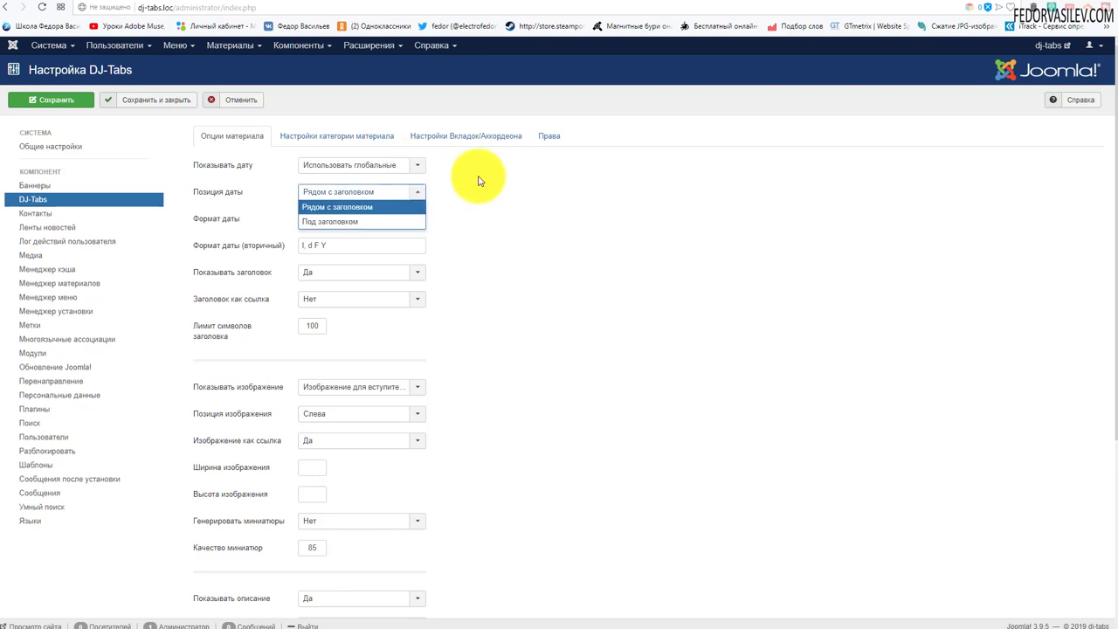
click(532, 174)
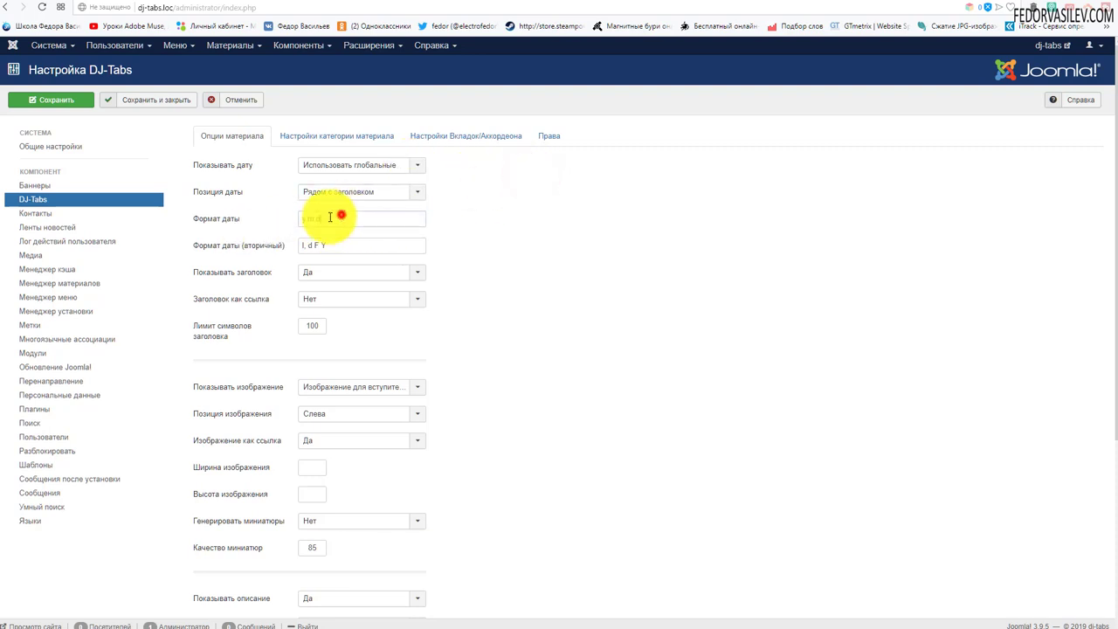
drag(337, 218, 250, 218)
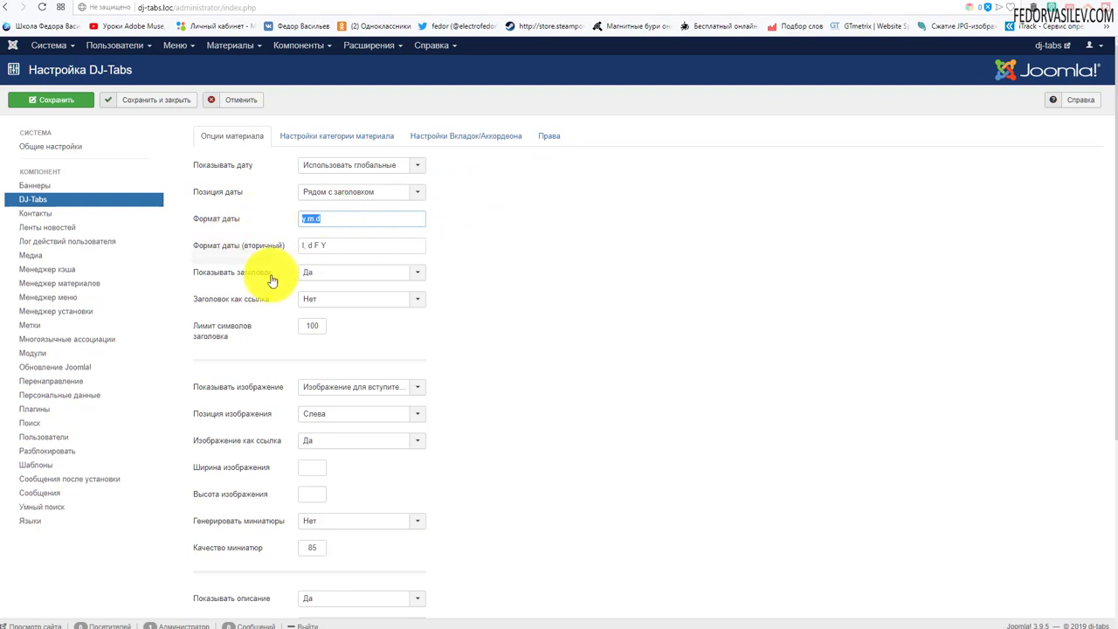
click(362, 248)
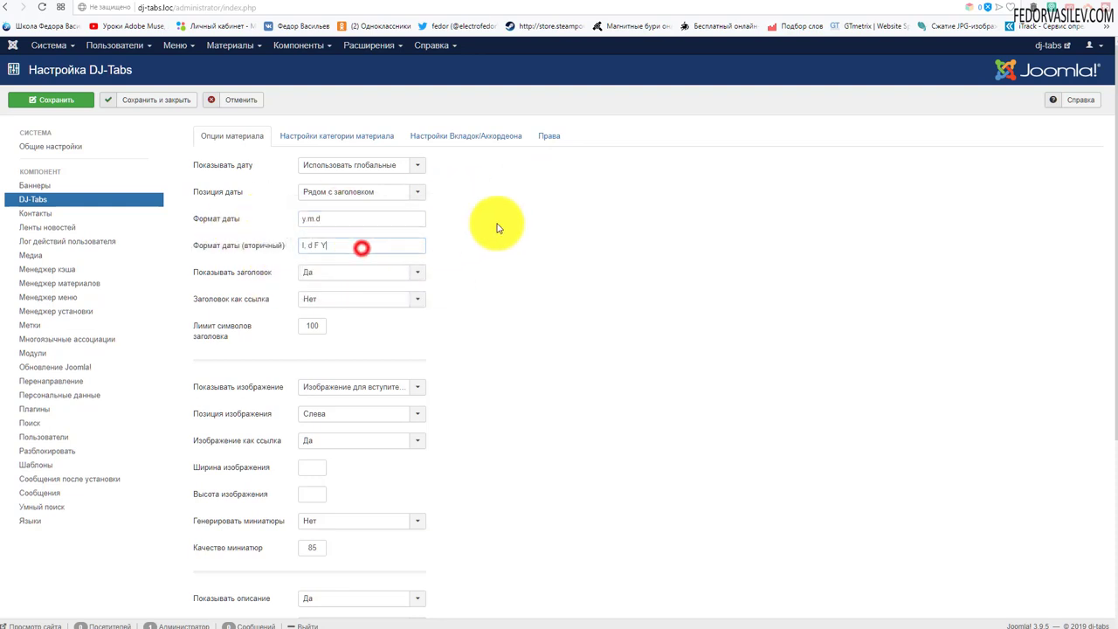
Step: View the choices for Показывать заголовок and compare with the article title shown in the описание tab on the site
scroll(498, 228, down, 1)
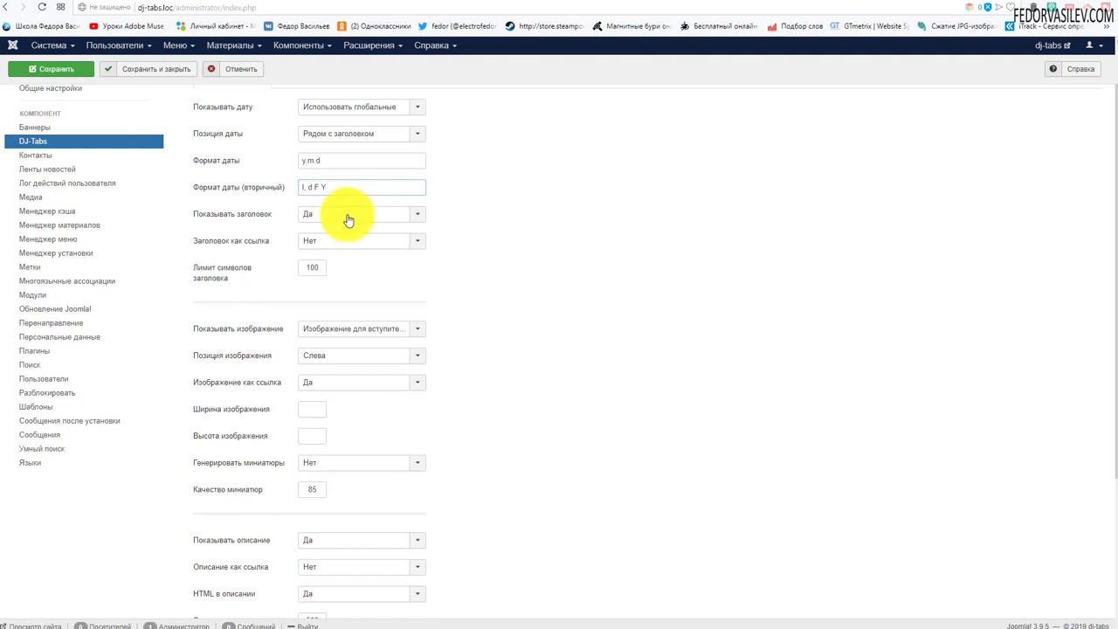
click(349, 215)
click(522, 201)
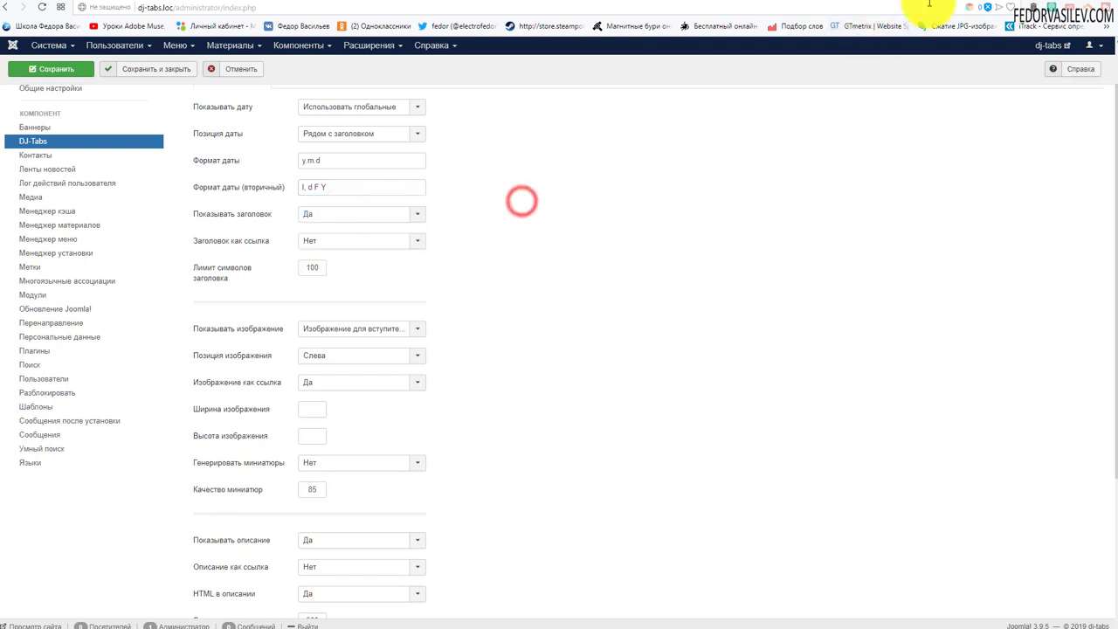
key(ctrl+Tab)
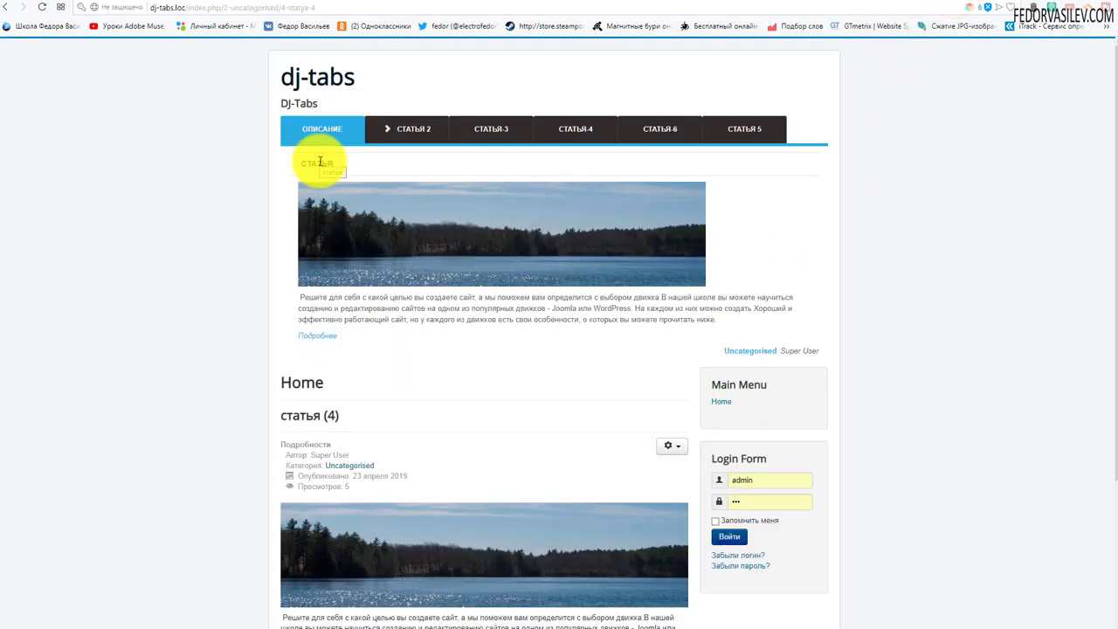
Step: Set Показывать заголовок to Нет in the DJ-Tabs settings and save the configuration
click(919, 2)
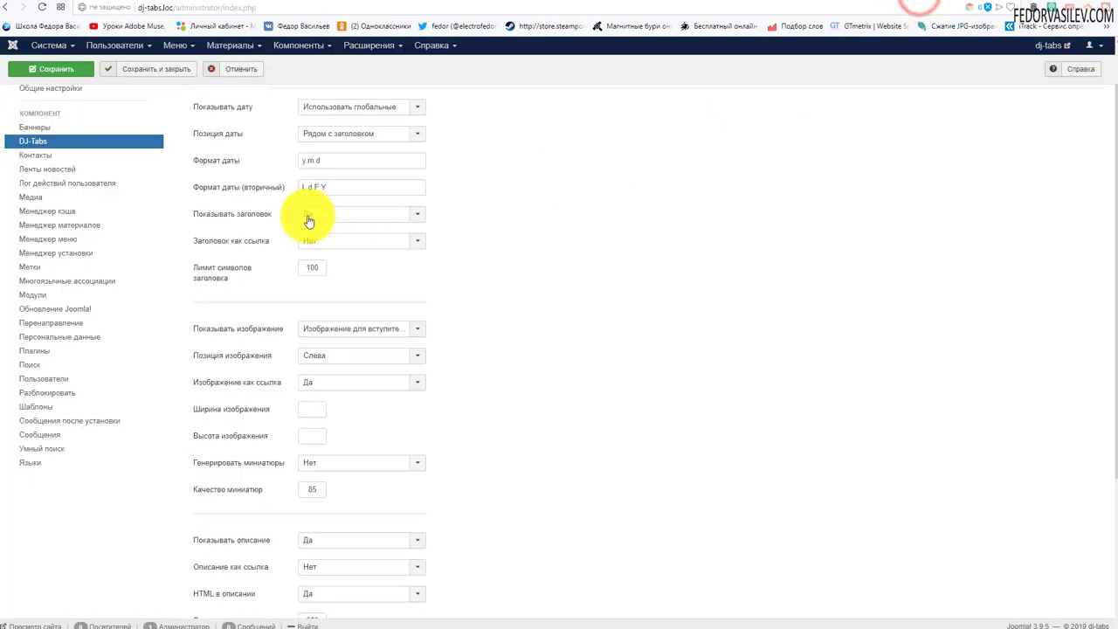
click(318, 217)
click(325, 260)
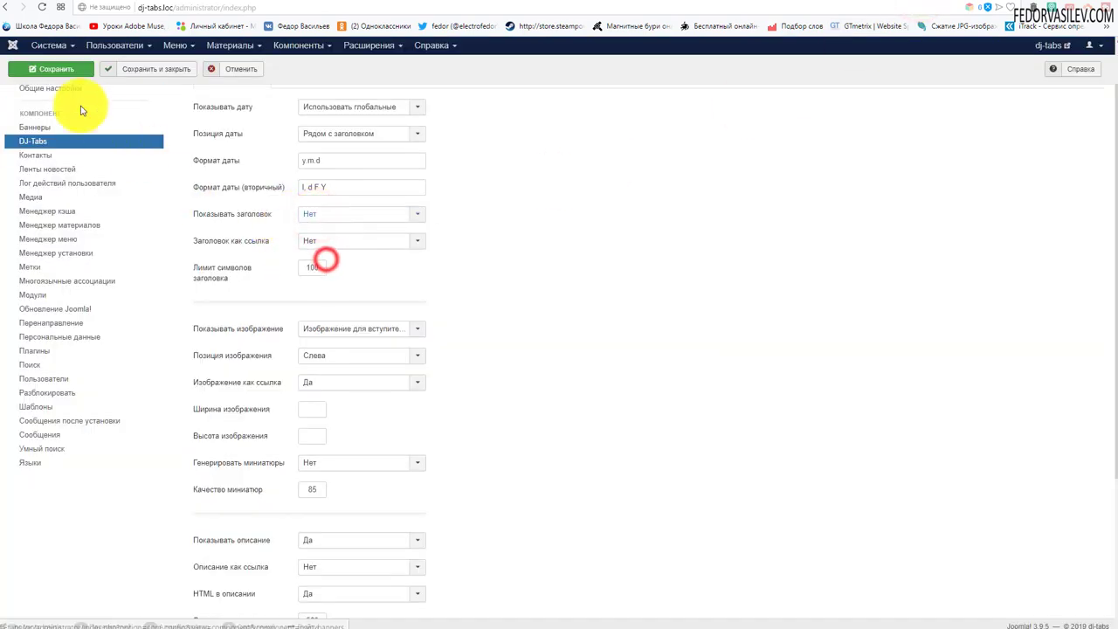
click(52, 69)
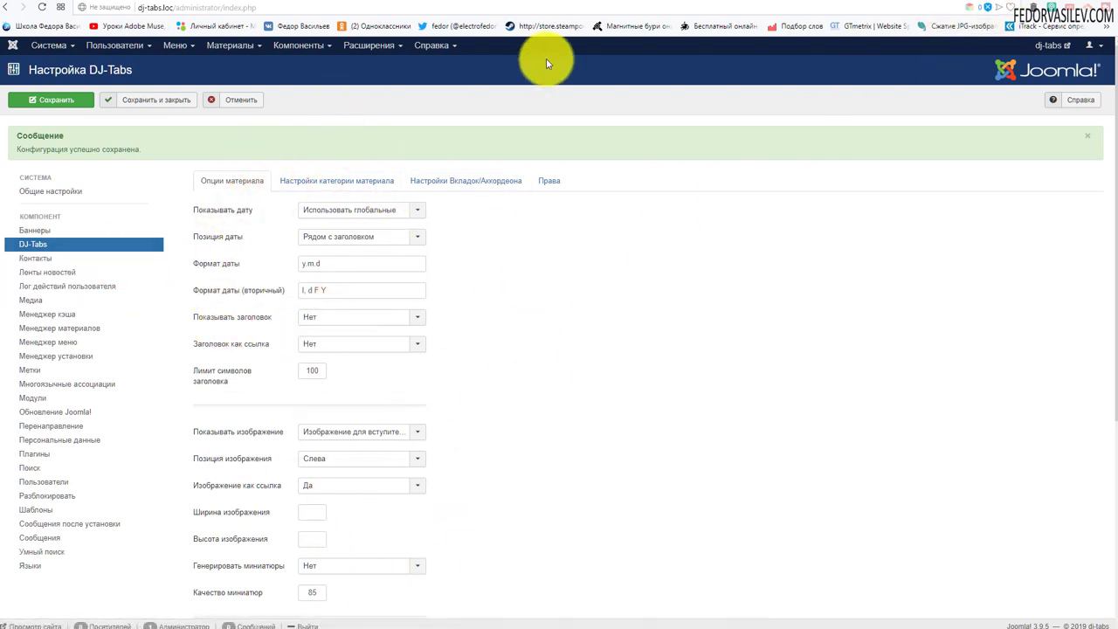
Step: Check the title display on the site by opening статья 2, статья-3 and статья-6 in the DJ-Tabs module
click(959, 5)
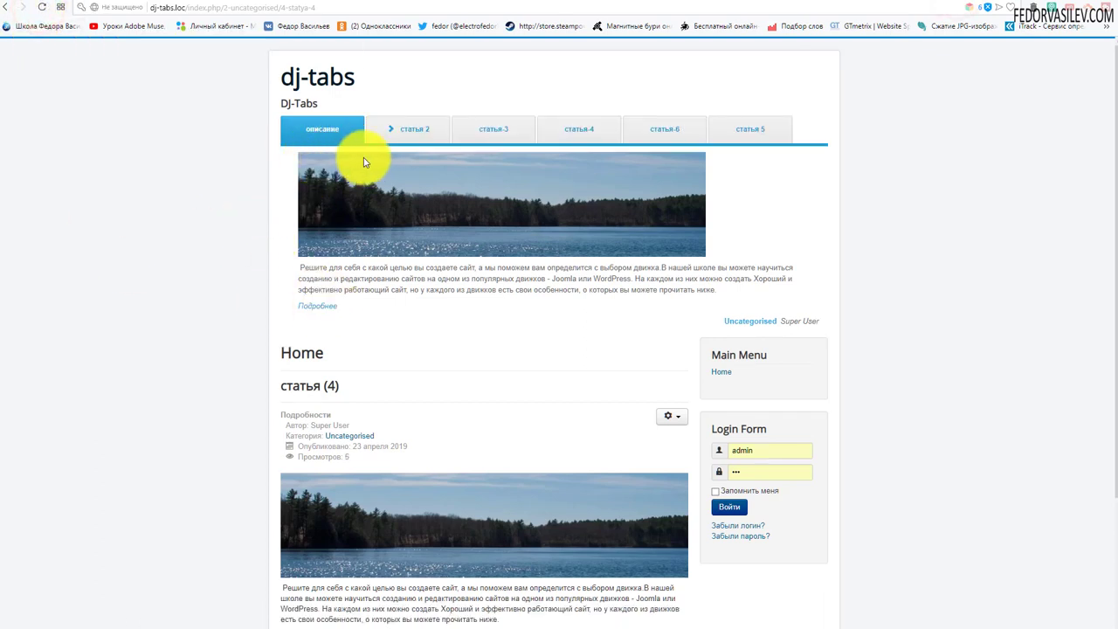
click(412, 135)
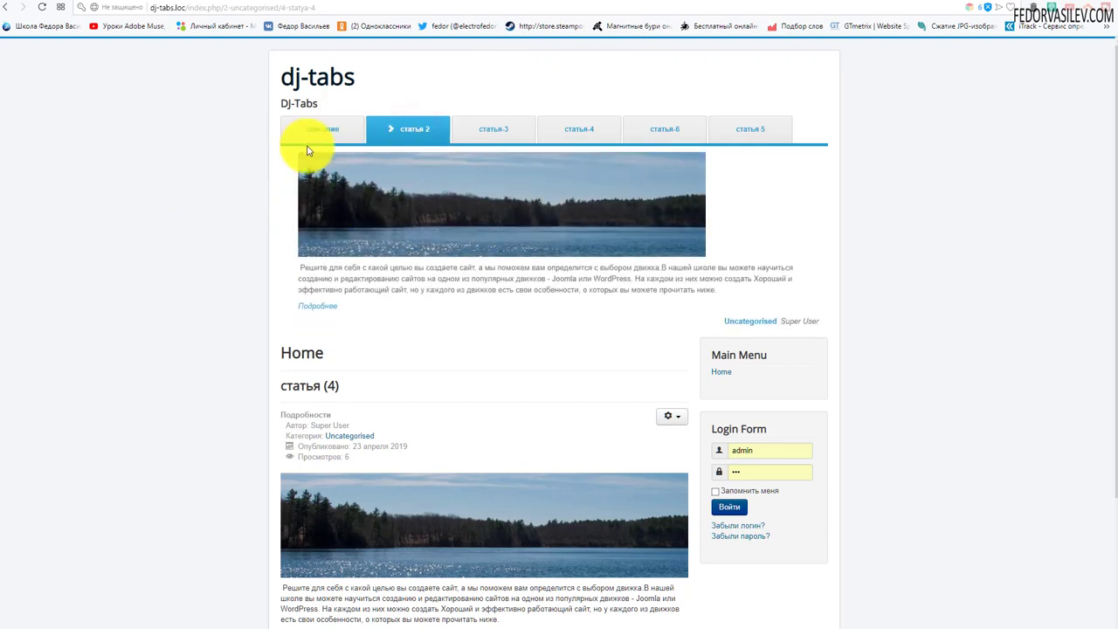
click(494, 128)
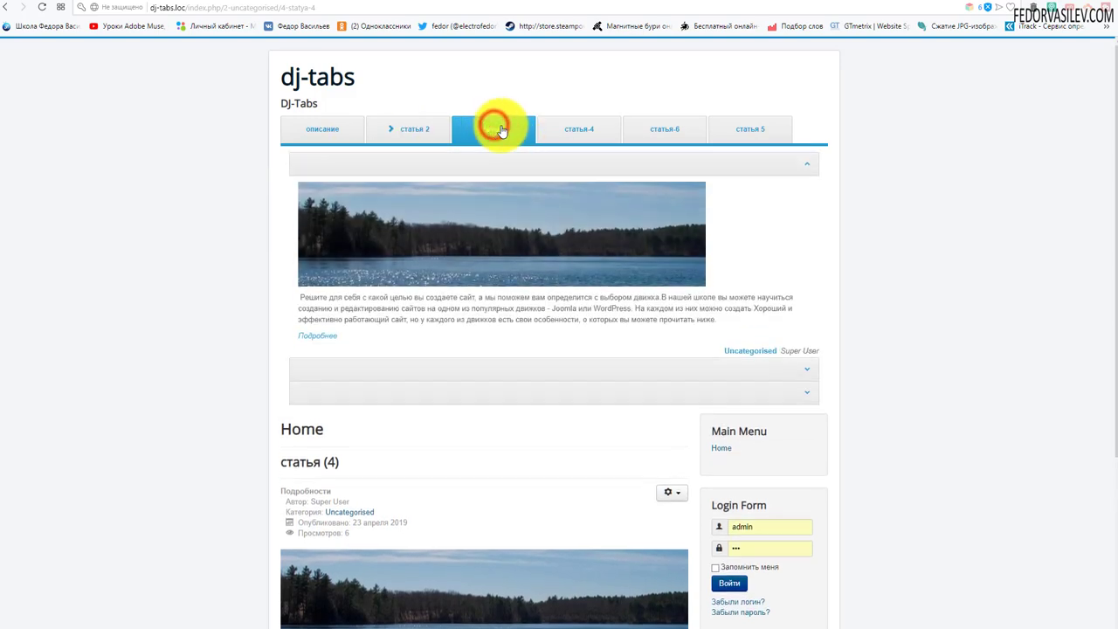
click(649, 131)
click(471, 129)
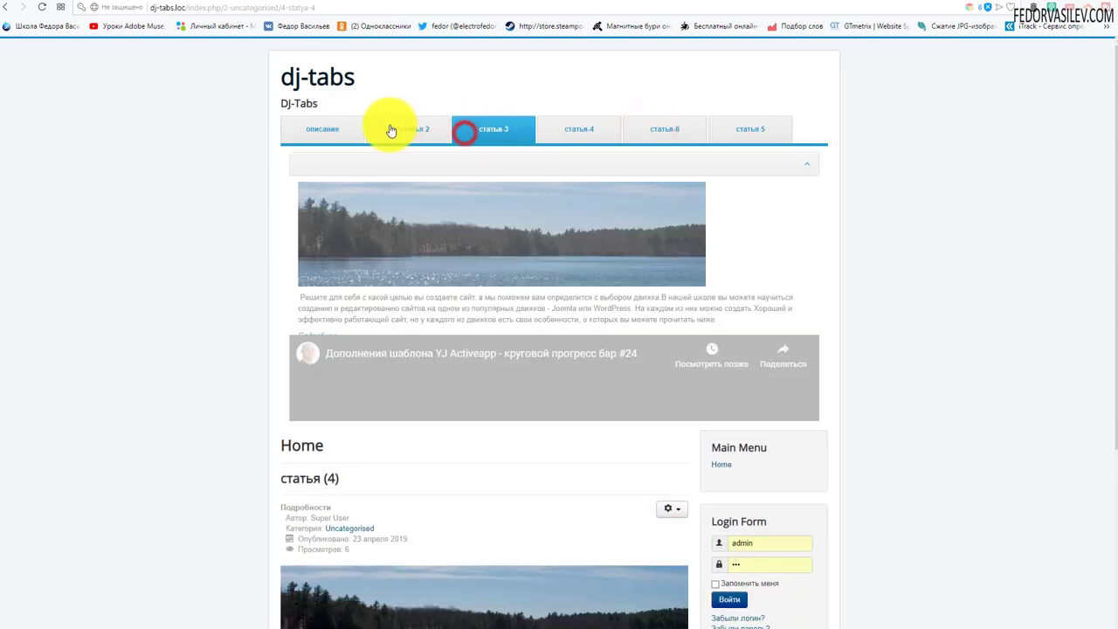
click(389, 128)
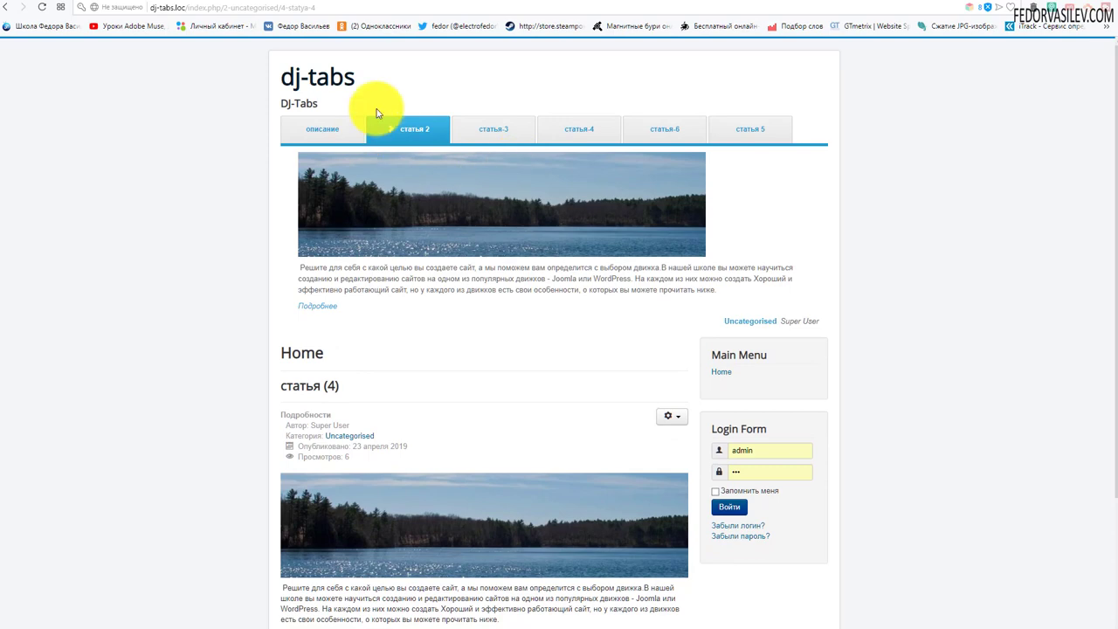
Step: Examine the статья (4) heading of the article below the DJ-Tabs module
scroll(349, 139, down, 1)
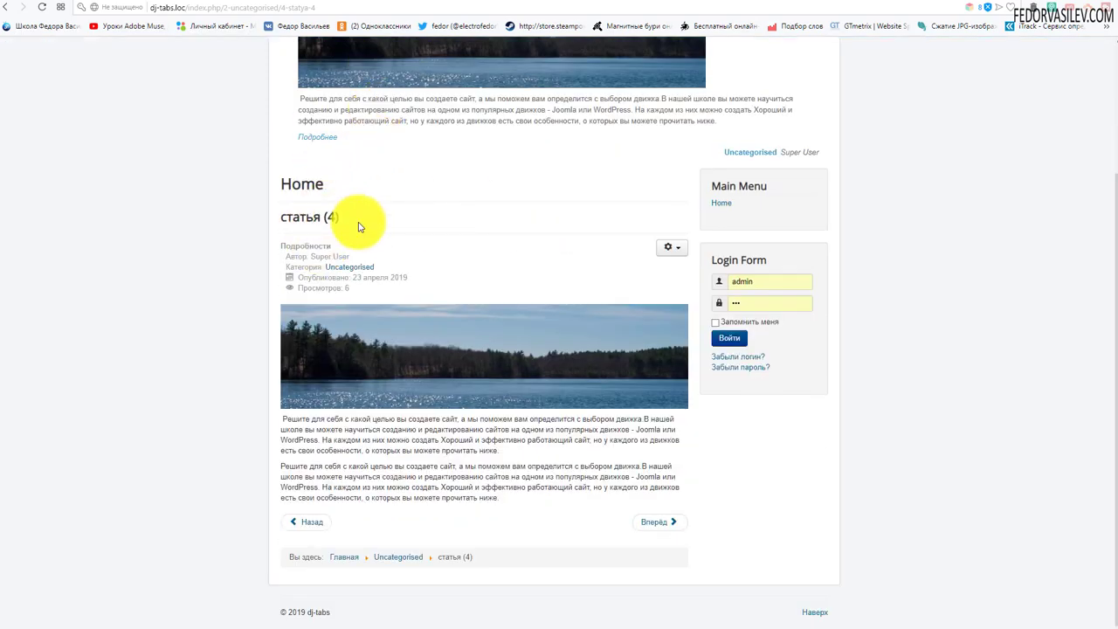
drag(358, 220, 279, 225)
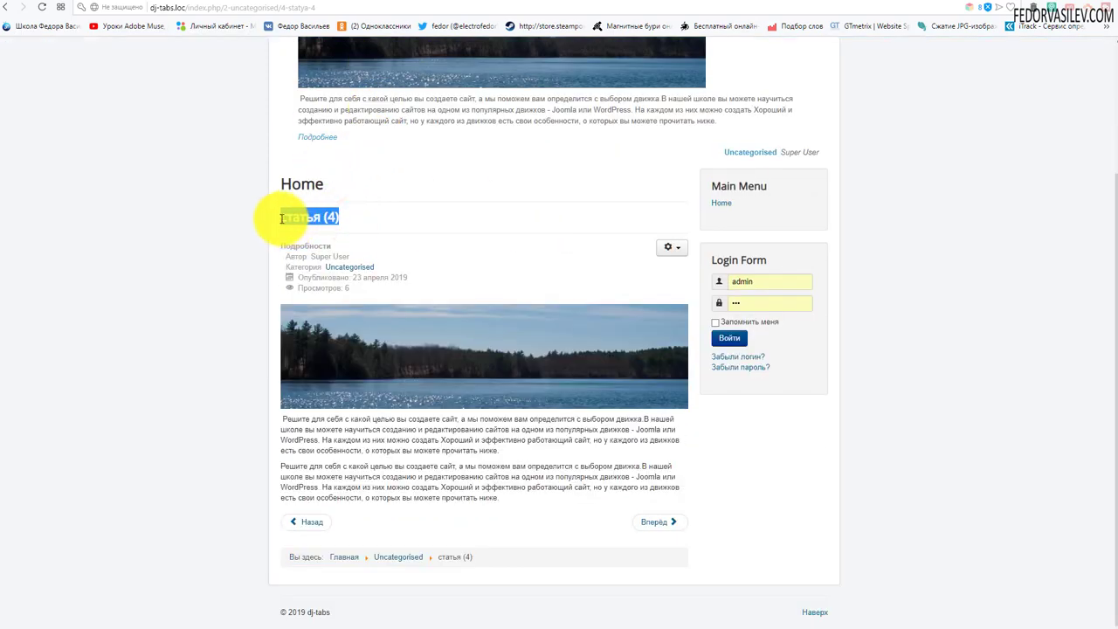
click(381, 216)
mouse_move(293, 218)
mouse_down()
mouse_move(375, 224)
mouse_move(279, 218)
mouse_up()
click(371, 219)
click(395, 240)
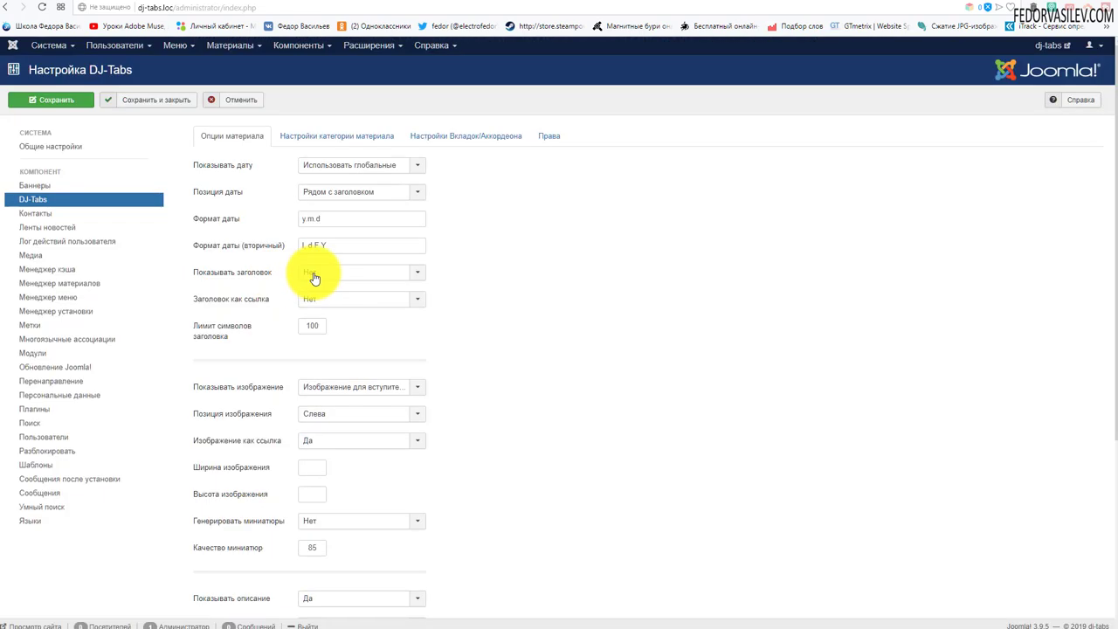
Step: Review the title settings in DJ-Tabs: title display, title as a link and the title character limit
click(349, 269)
click(579, 287)
mouse_move(236, 299)
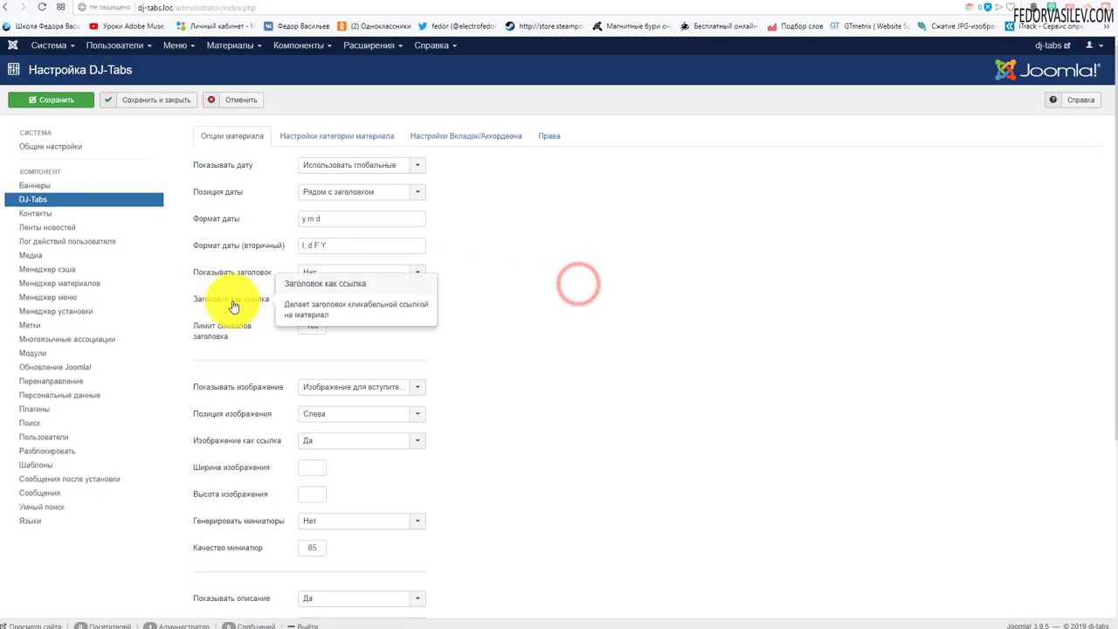
click(356, 309)
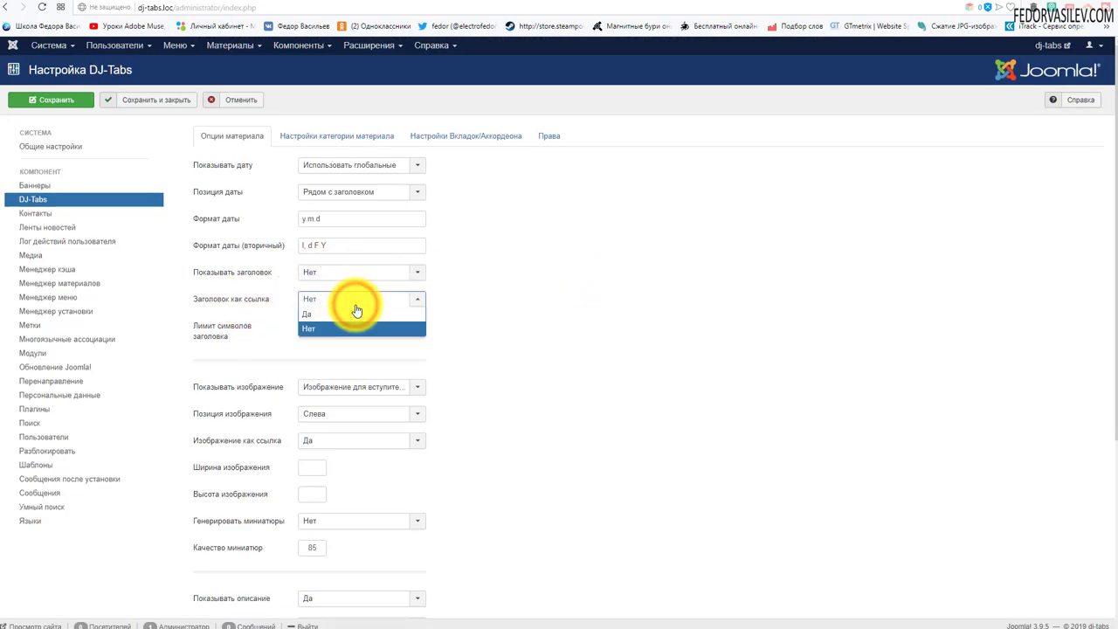
click(490, 300)
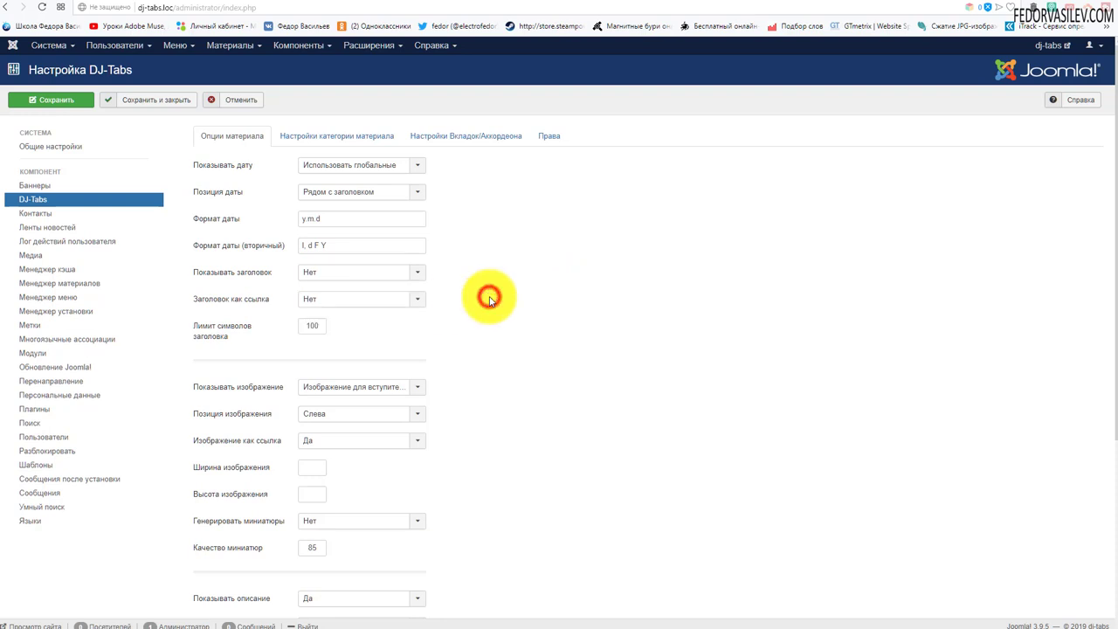
double_click(304, 326)
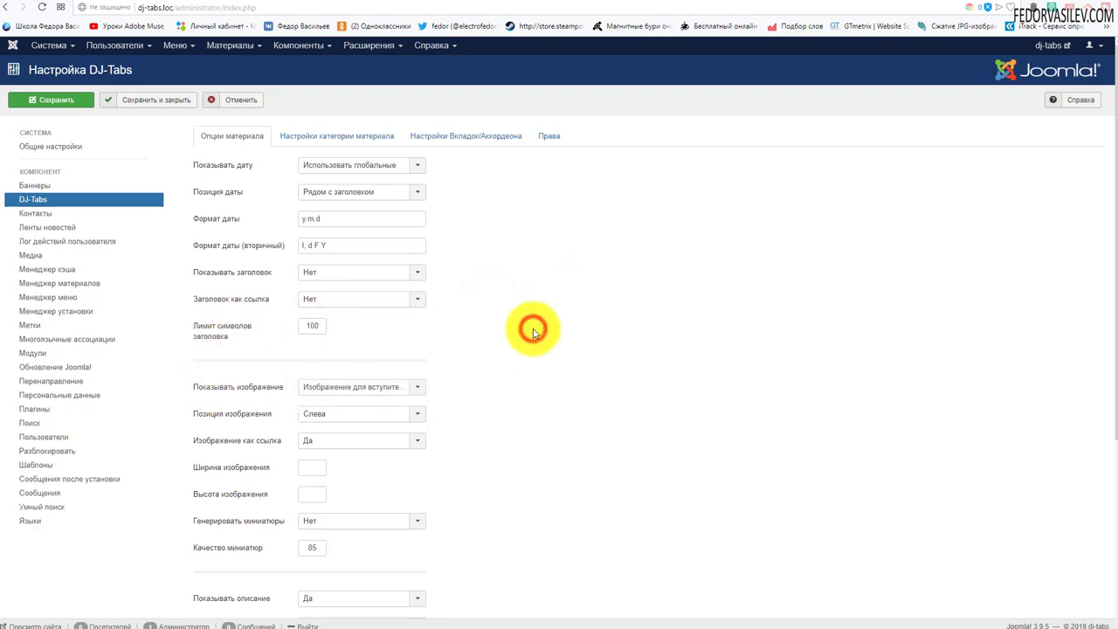
Step: View the choices for Показывать изображение in the DJ-Tabs article options
scroll(535, 333, down, 4)
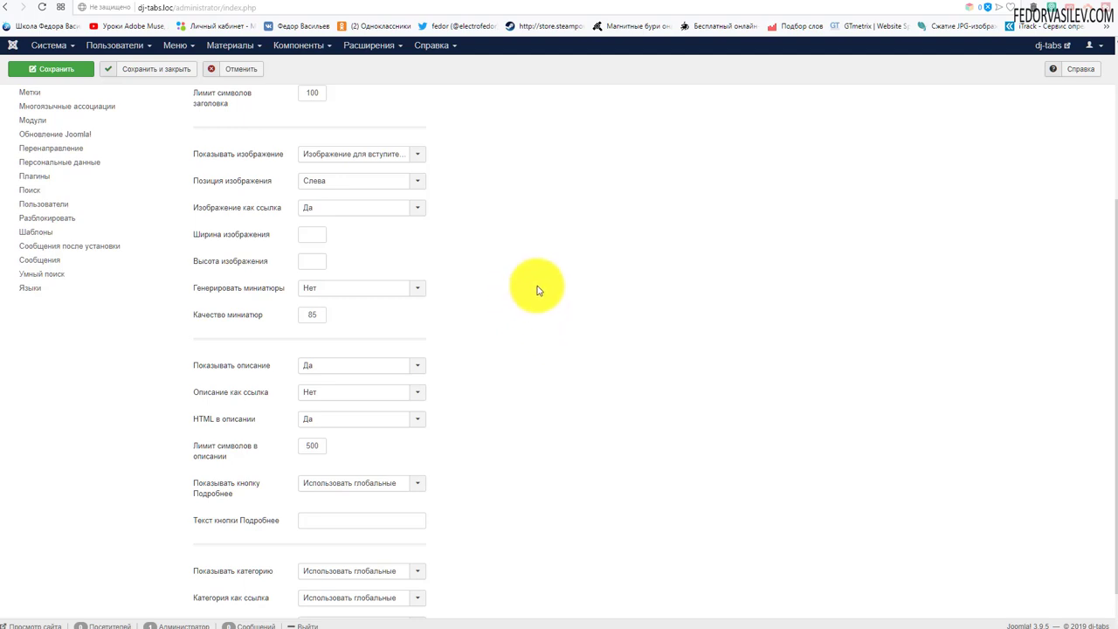
click(369, 155)
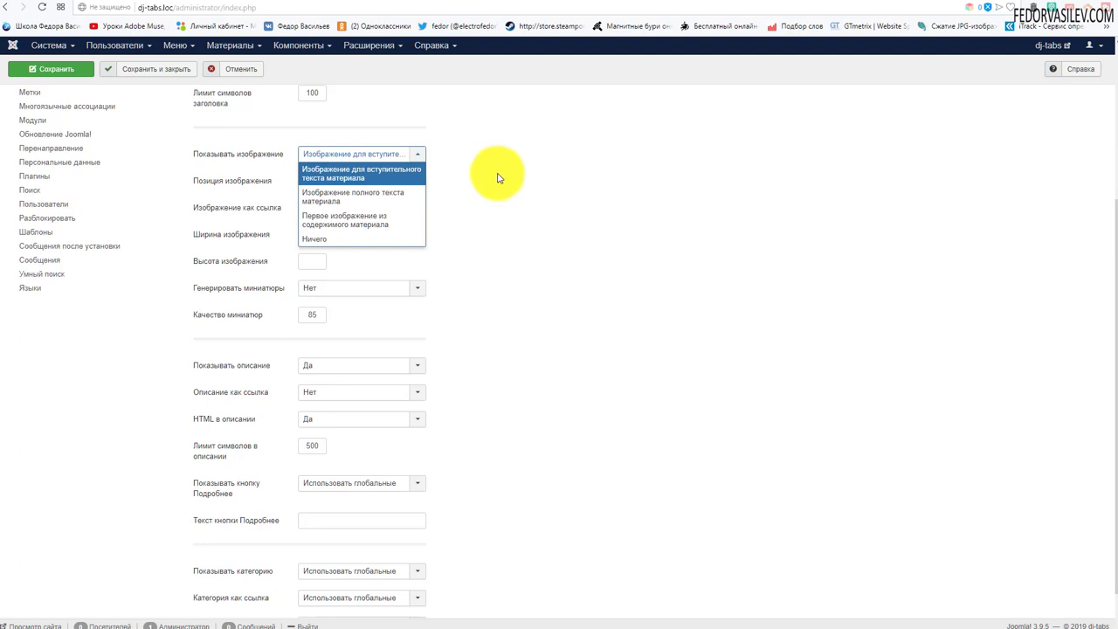
click(455, 151)
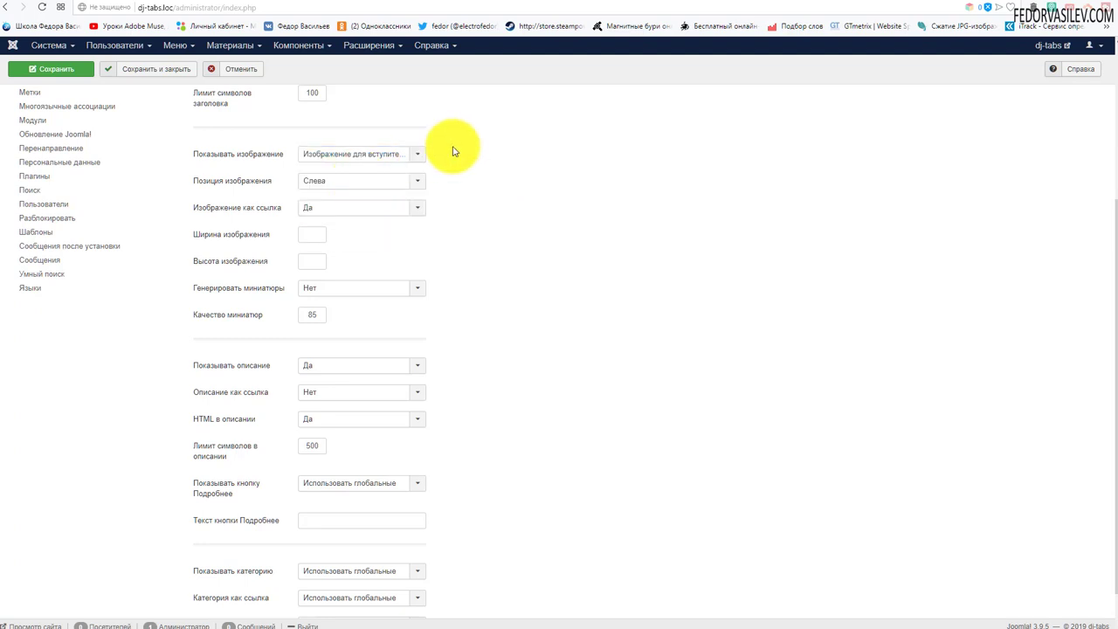
Step: View the choices for Позиция изображения and Изображение как ссылка in the DJ-Tabs article options
click(357, 176)
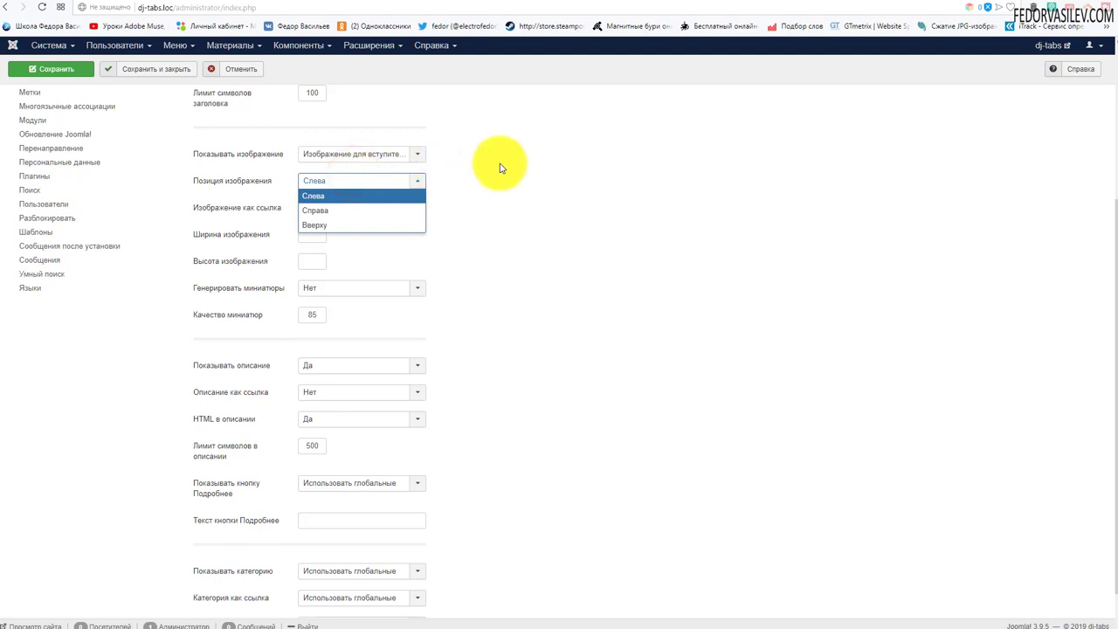
click(501, 167)
click(358, 210)
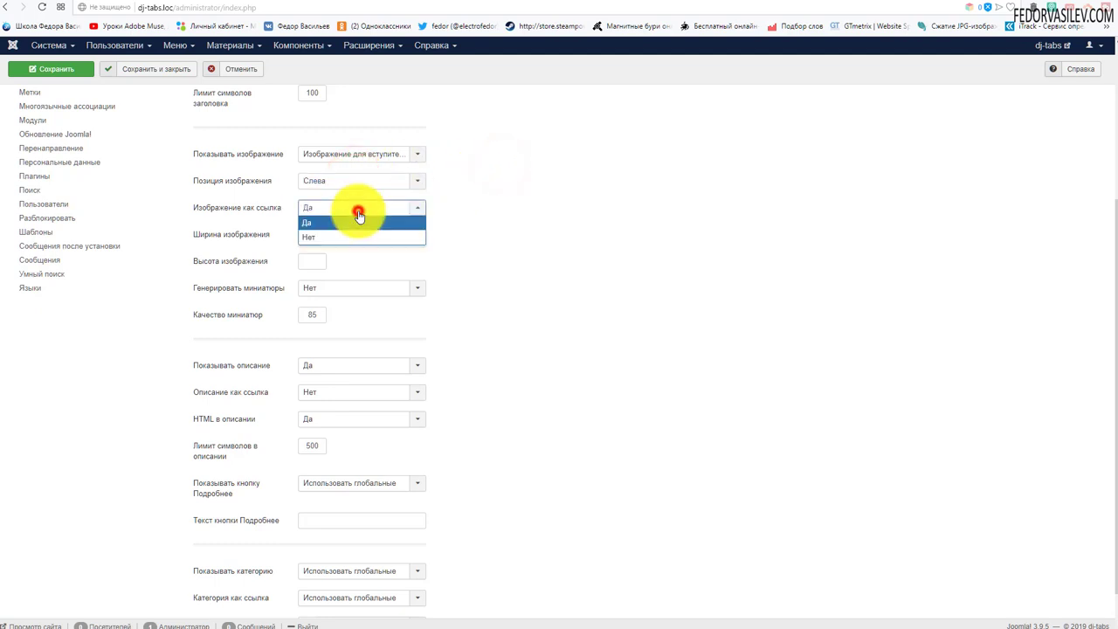
click(481, 205)
Step: Examine the image in the DJ-Tabs module on the site and compare it with the DJ-Tabs image options
click(951, 7)
click(499, 197)
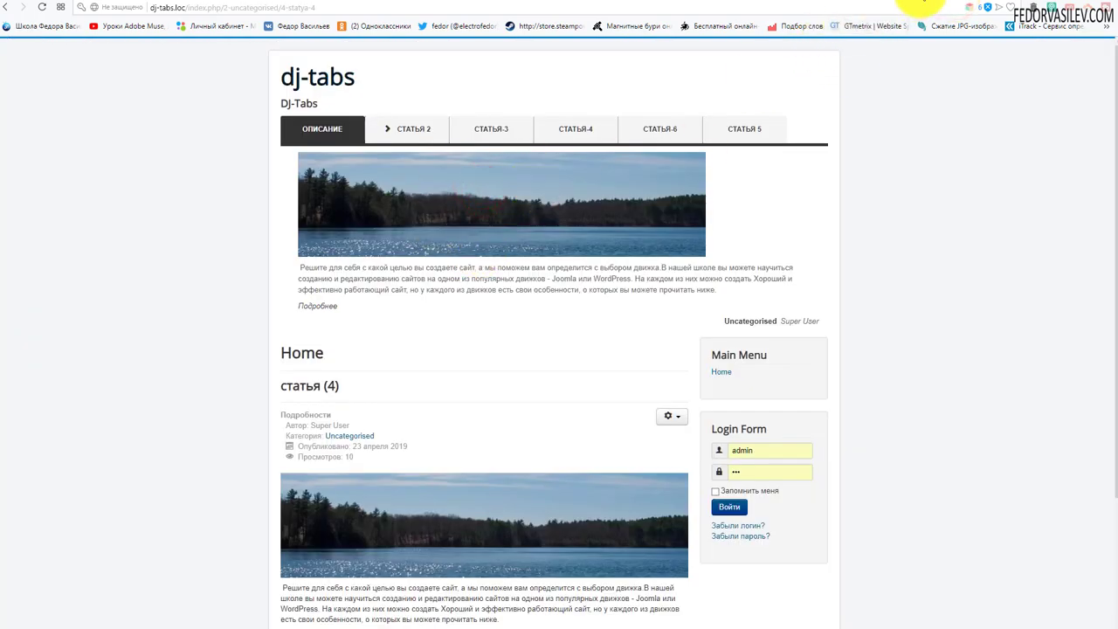
click(925, 7)
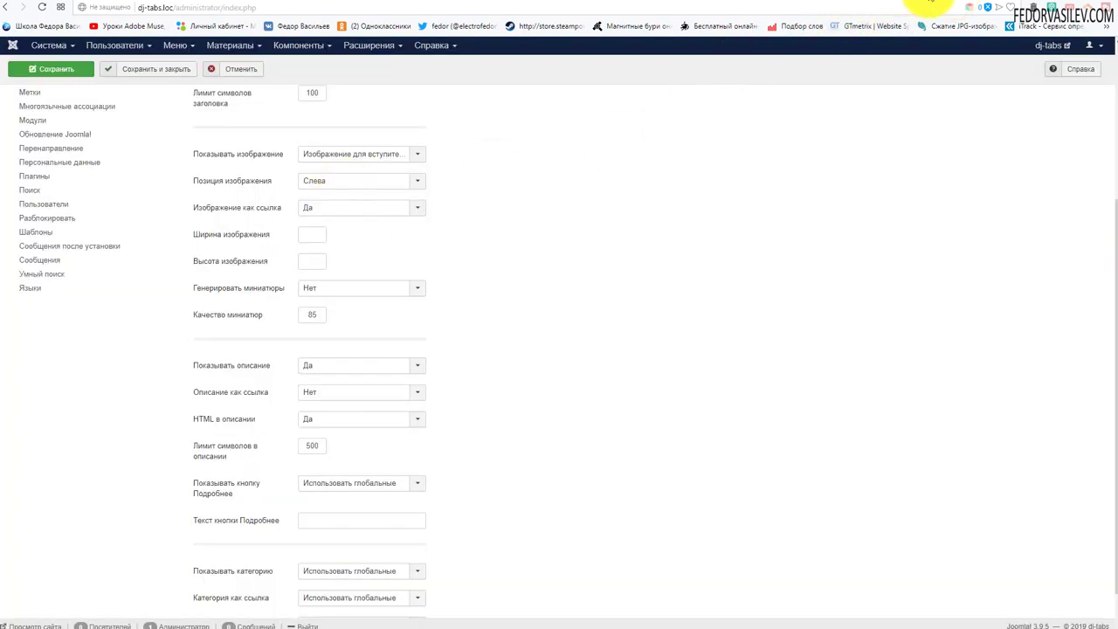
click(951, 7)
click(480, 200)
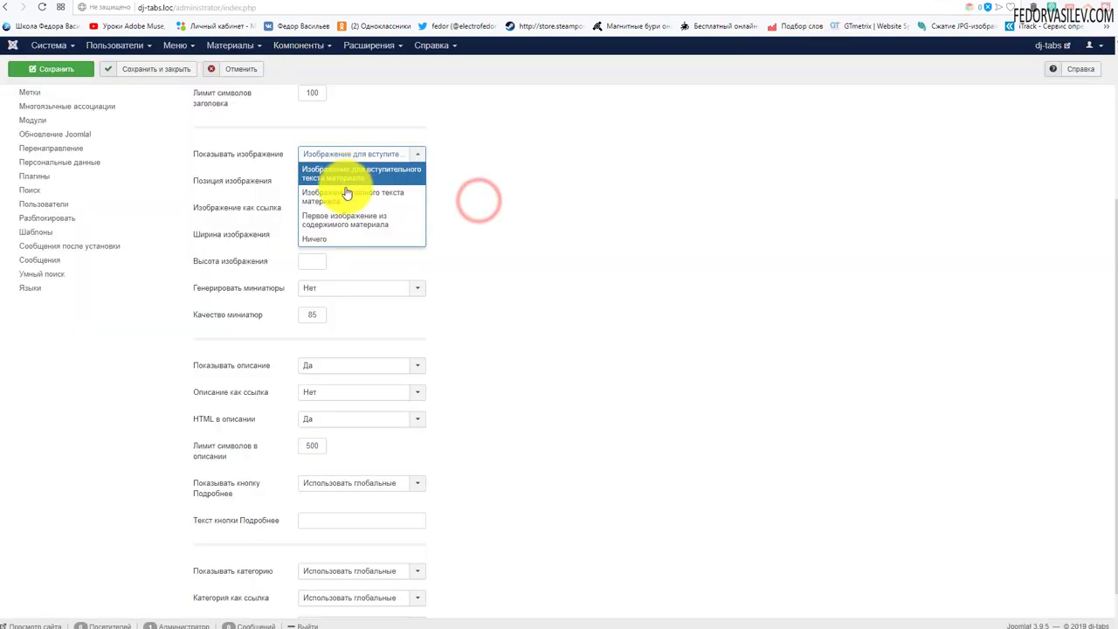
Step: Open the article статья for editing from the article manager
scroll(525, 175, up, 5)
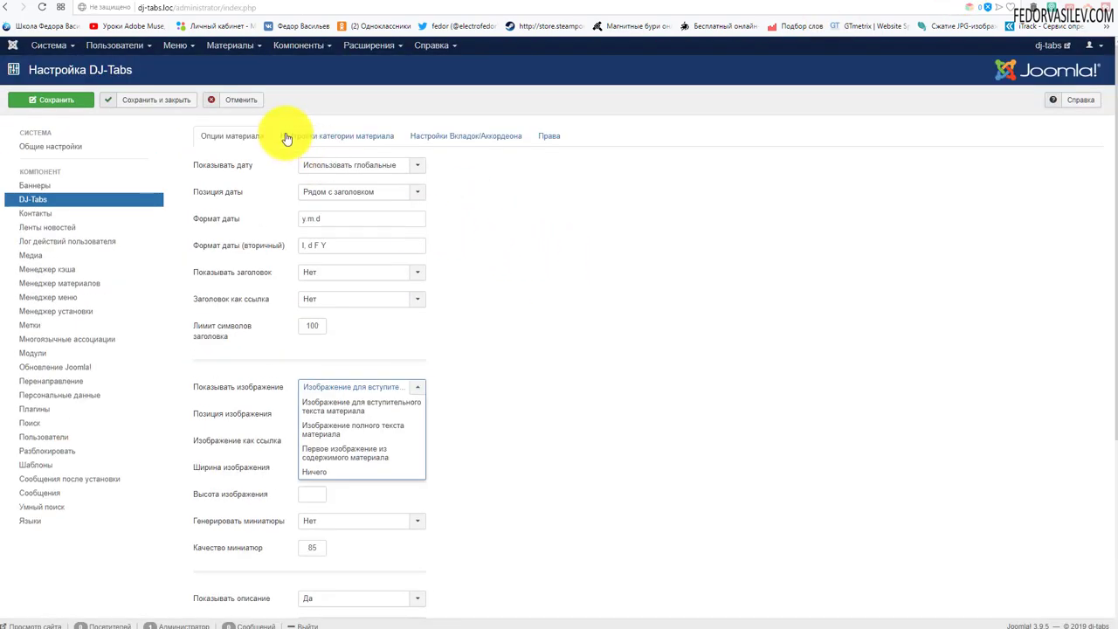
click(236, 44)
click(232, 64)
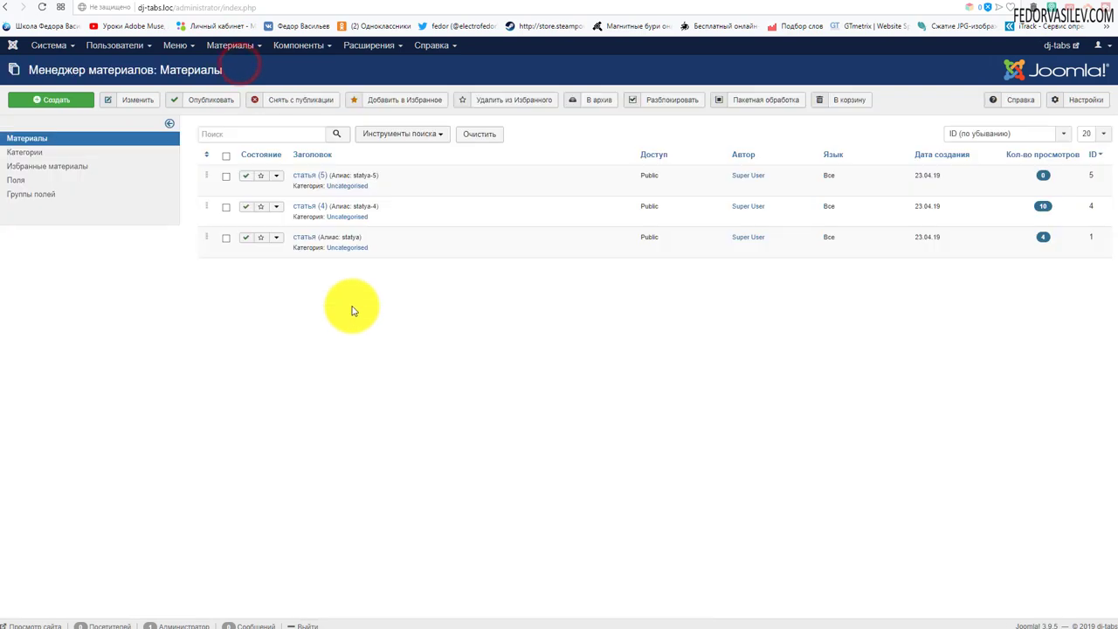
click(303, 237)
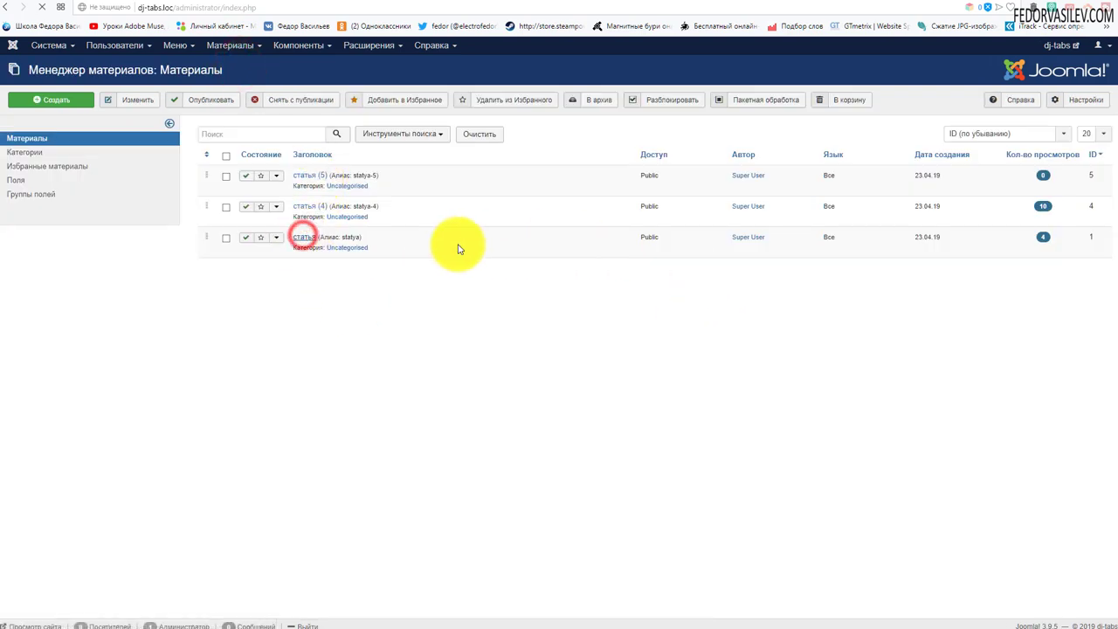
Step: Examine the image in the article text, and look at the image insertion dialog without inserting anything
click(424, 294)
click(425, 298)
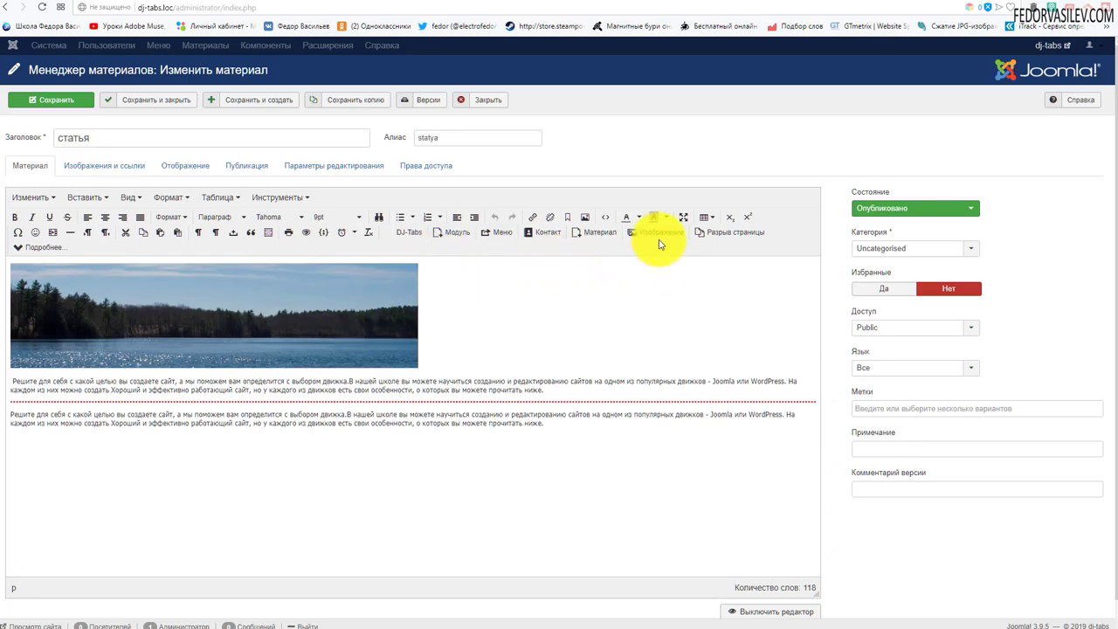
click(658, 234)
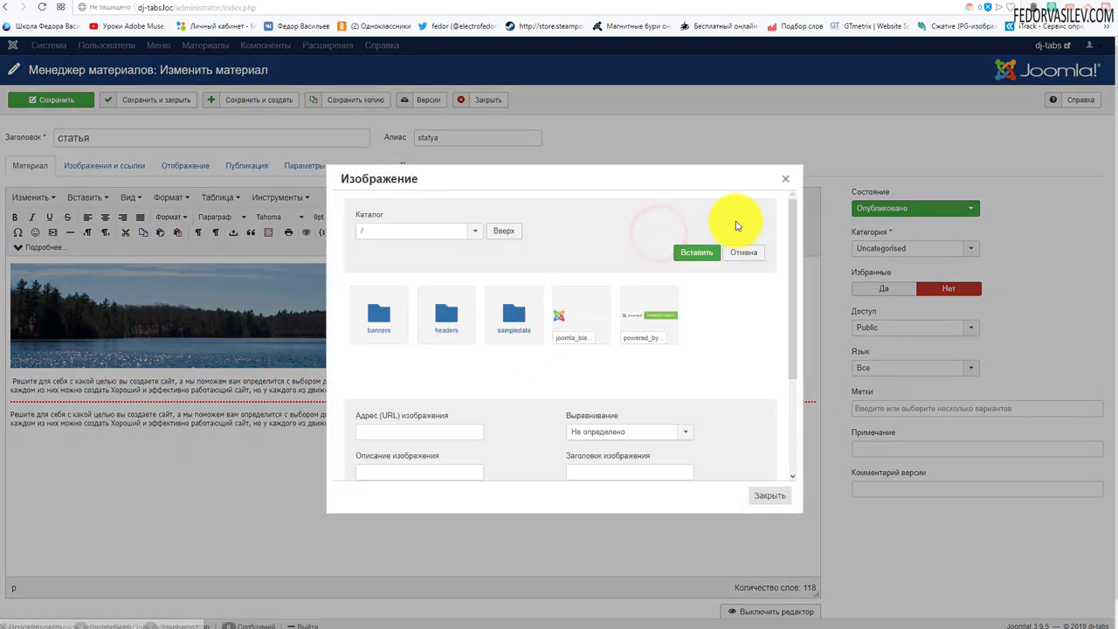
click(782, 184)
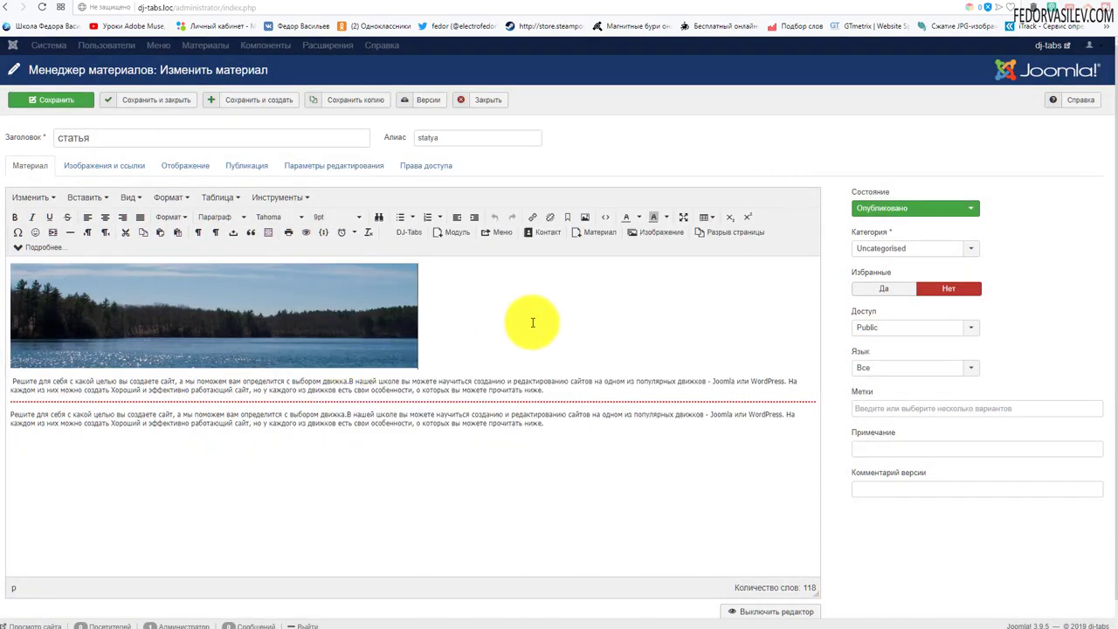
Step: Review the article's intro and full-text image fields and its editing parameters, and close the article without changes
click(93, 171)
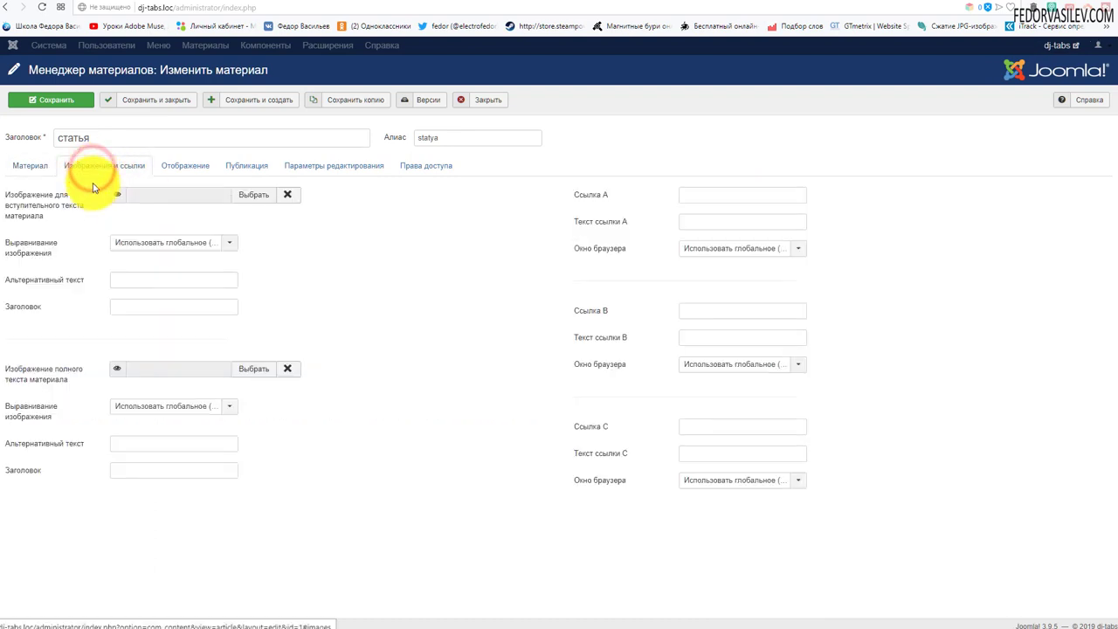
mouse_move(20, 210)
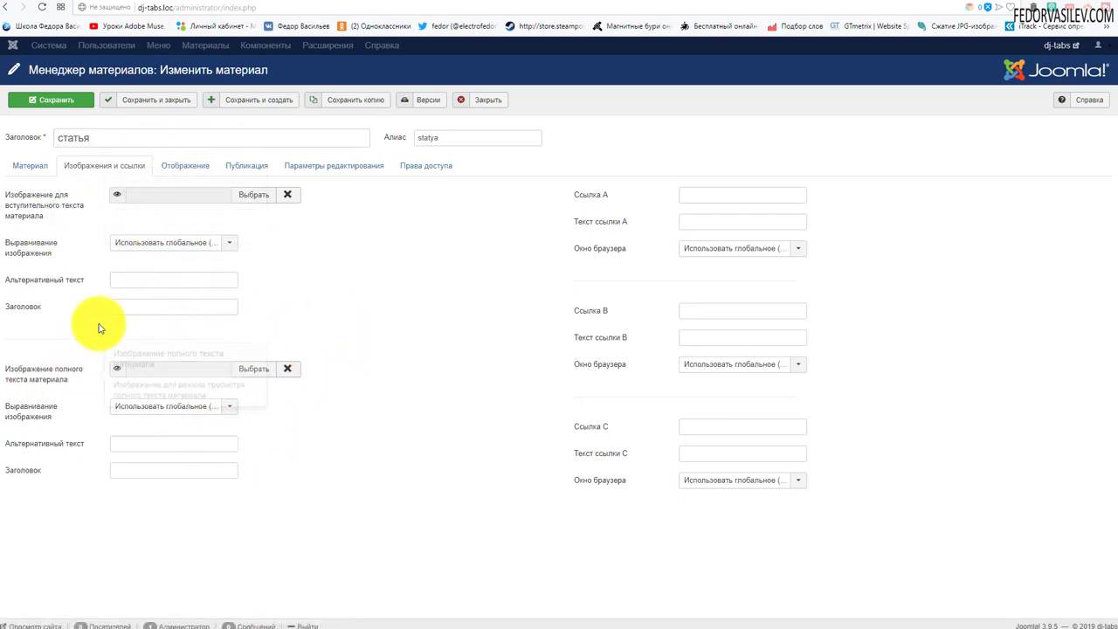
click(324, 169)
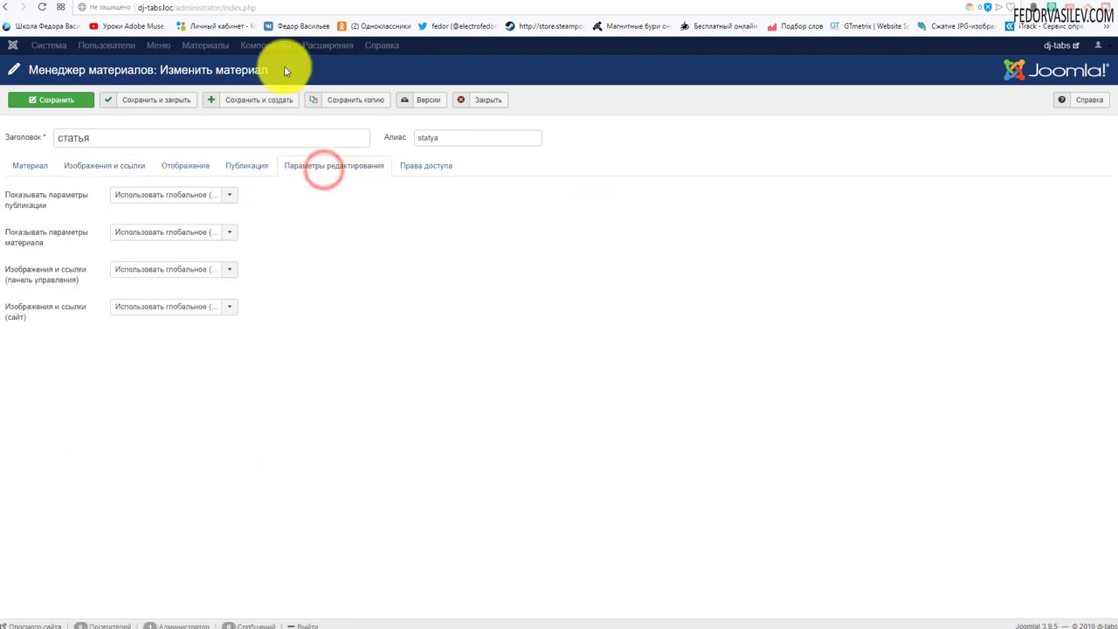
click(463, 98)
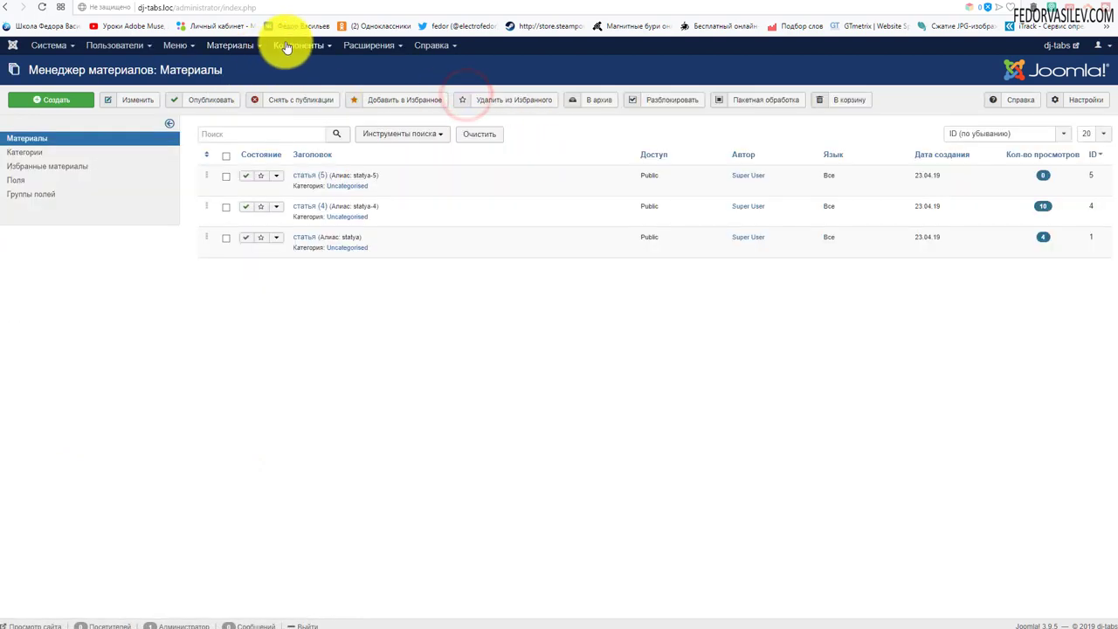
Step: Open the DJ-Tabs component's settings at the article options
click(298, 45)
click(300, 68)
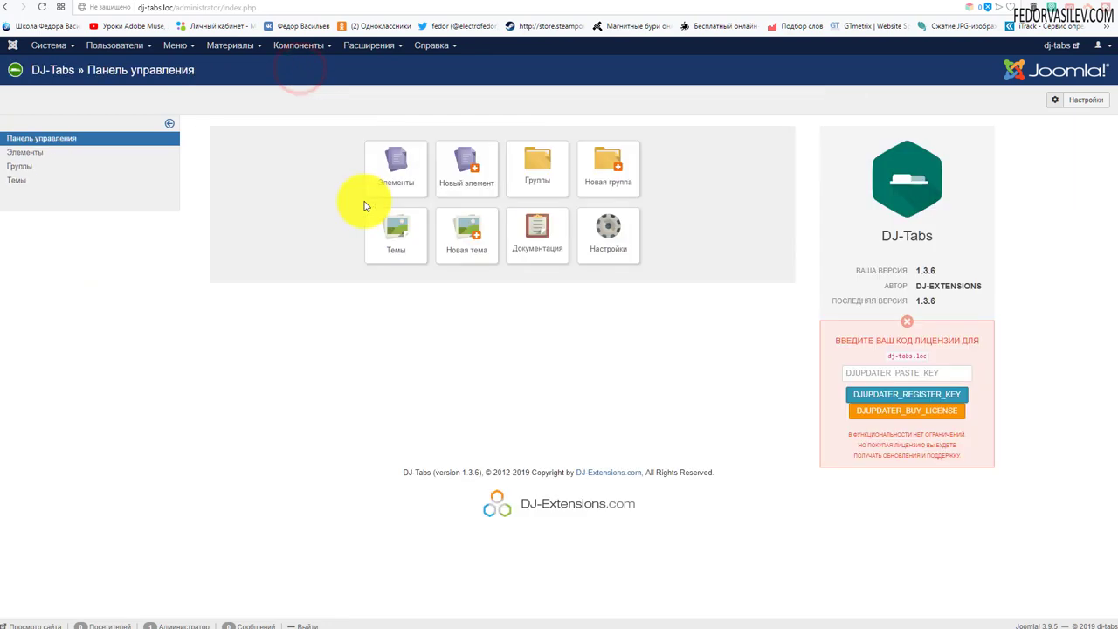
click(619, 234)
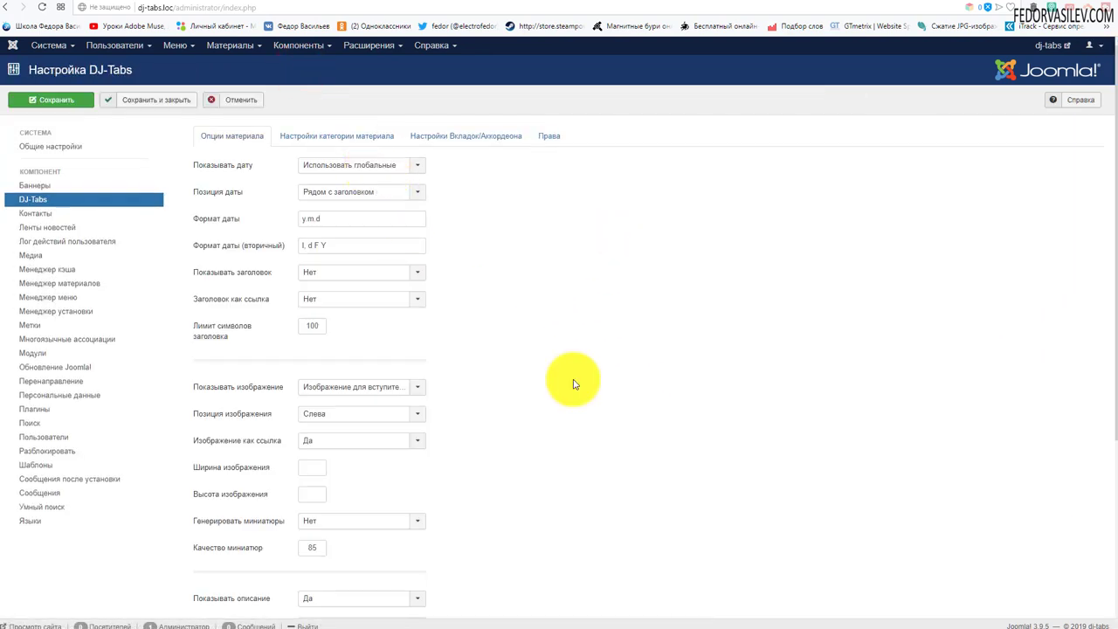
Step: Review the image source choices and the hint for Ширина изображения in the article options
click(365, 387)
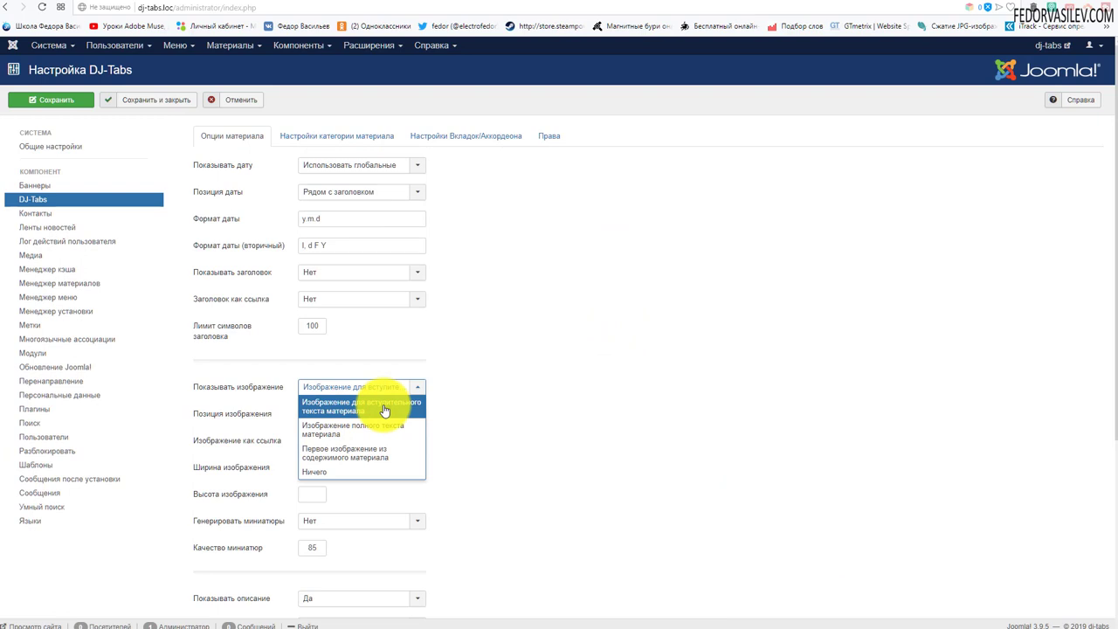
click(464, 388)
scroll(464, 385, down, 2)
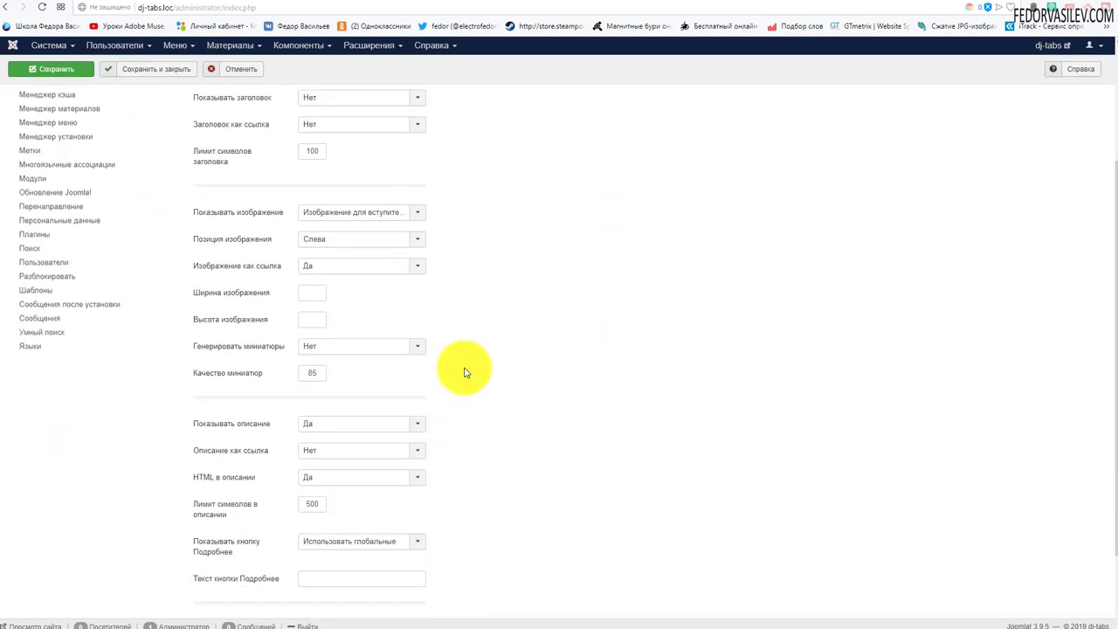
mouse_move(223, 275)
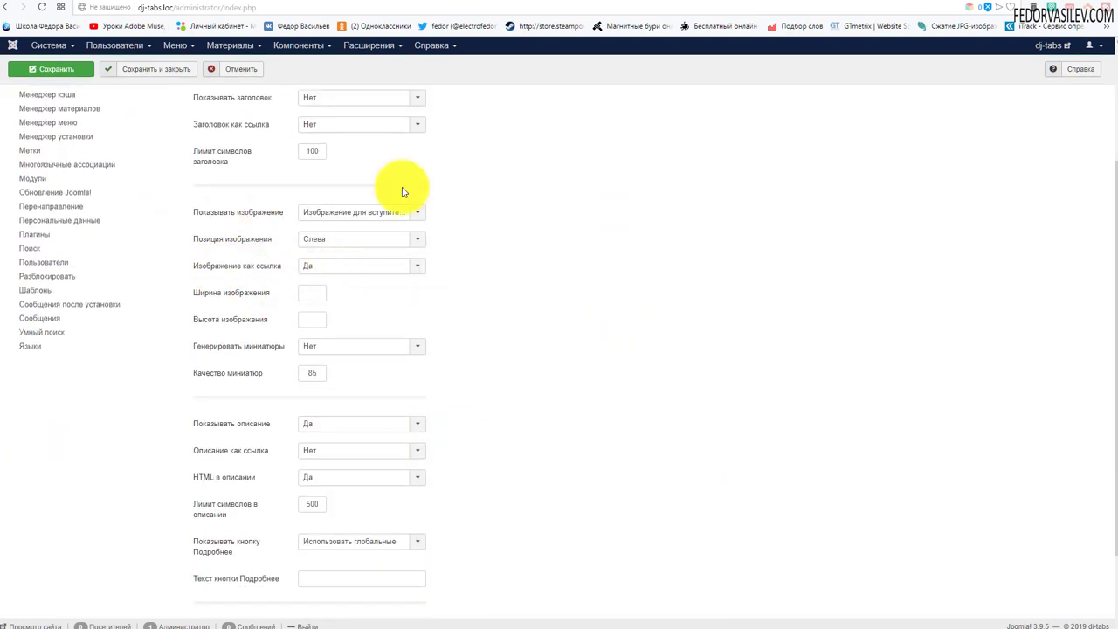
mouse_move(228, 299)
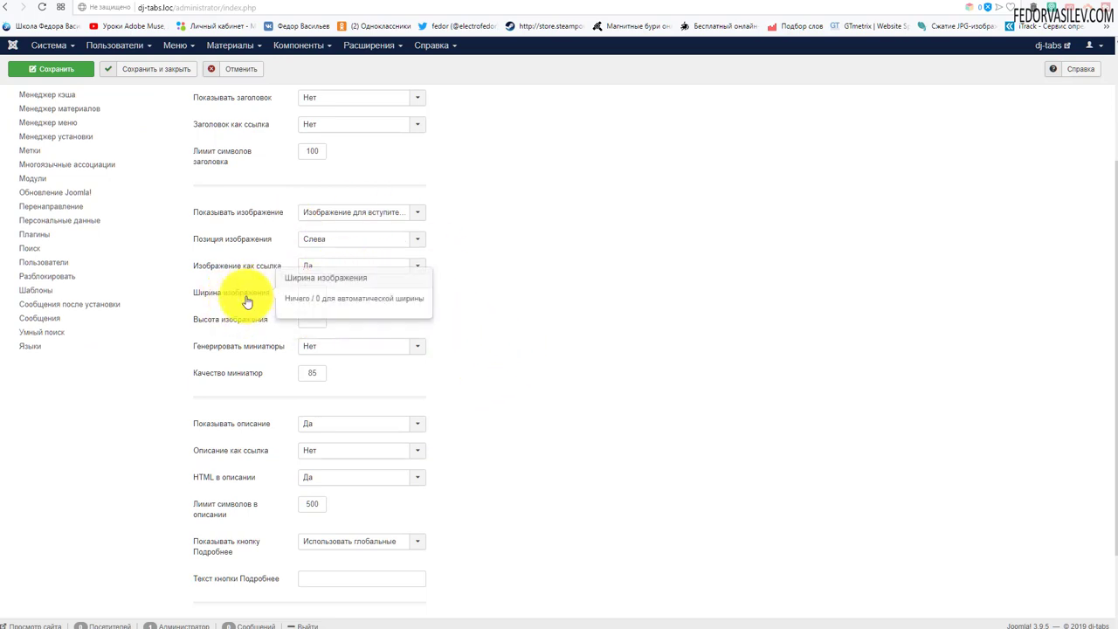
click(330, 213)
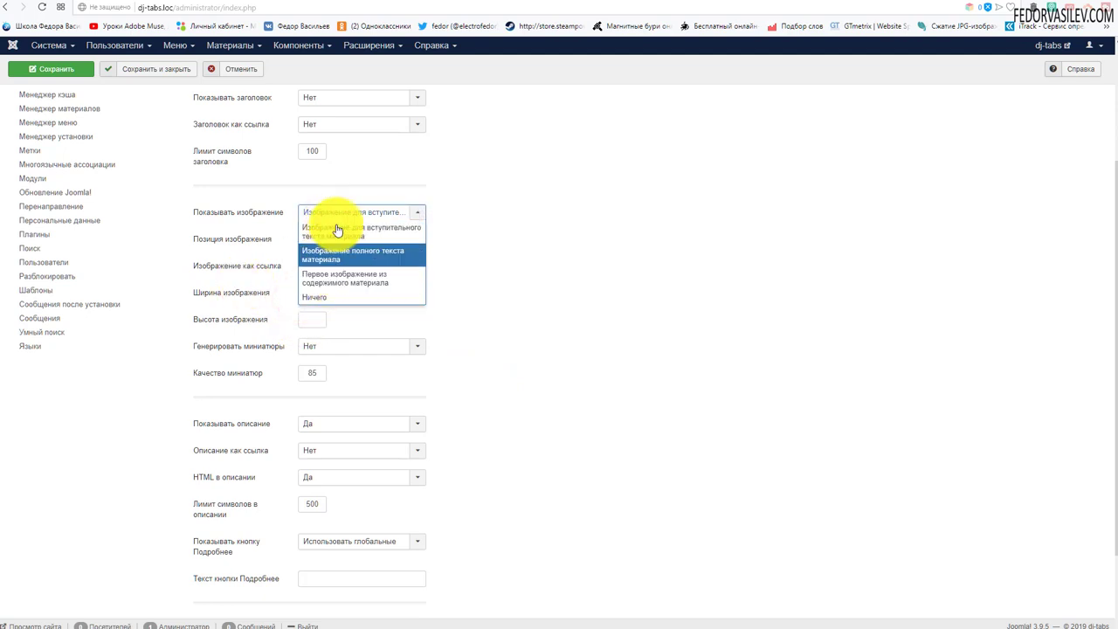
click(528, 238)
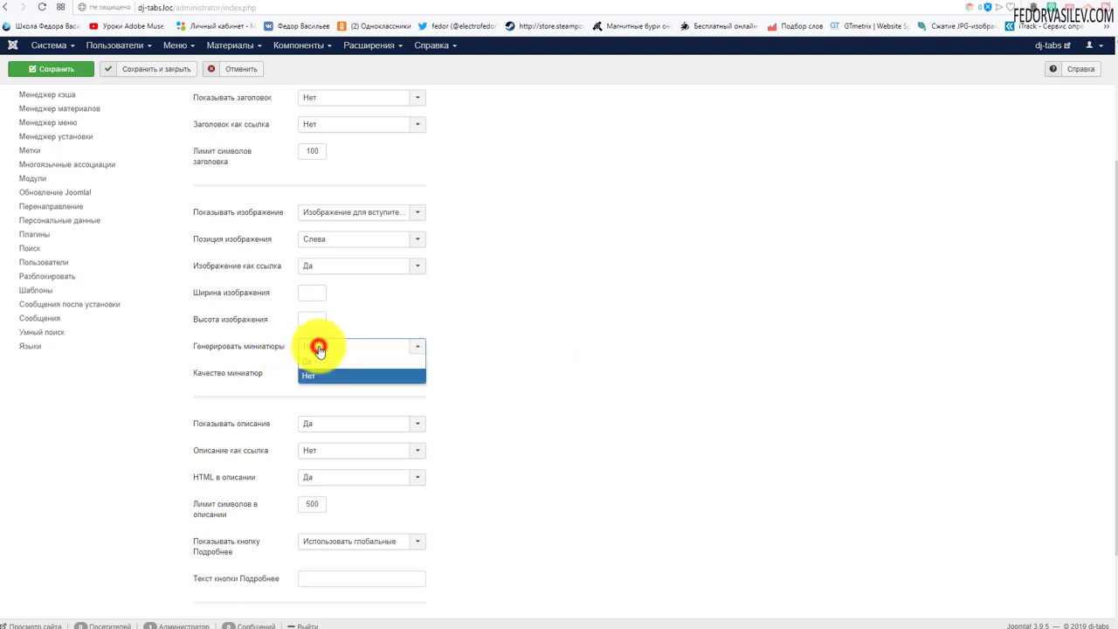
Step: Review the thumbnail options Генерировать миниатюры and Качество миниатюр
click(539, 331)
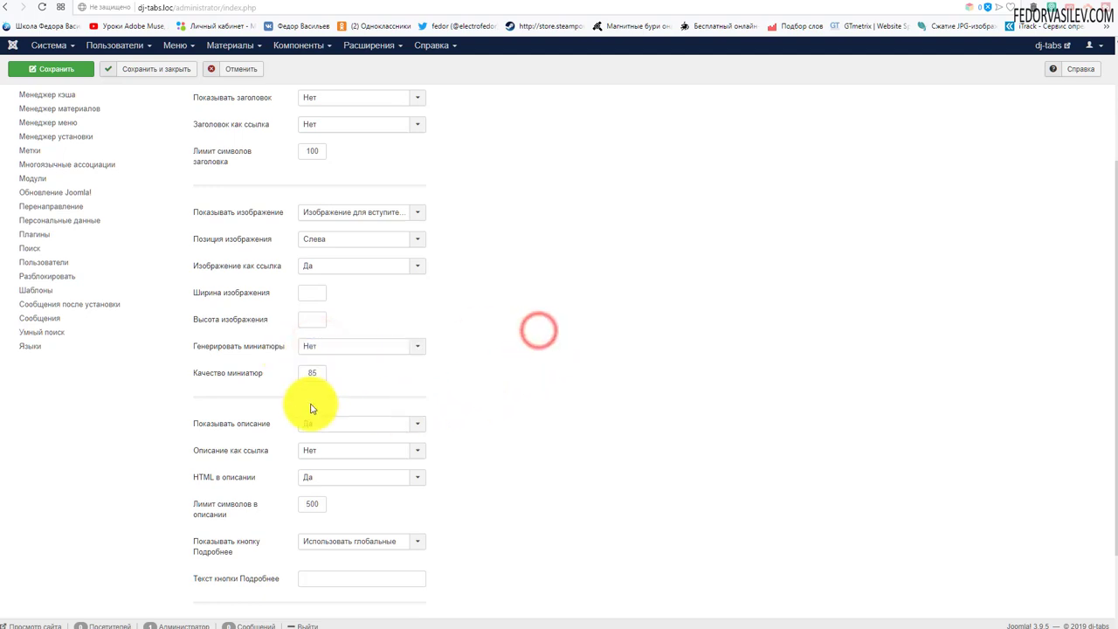
click(308, 376)
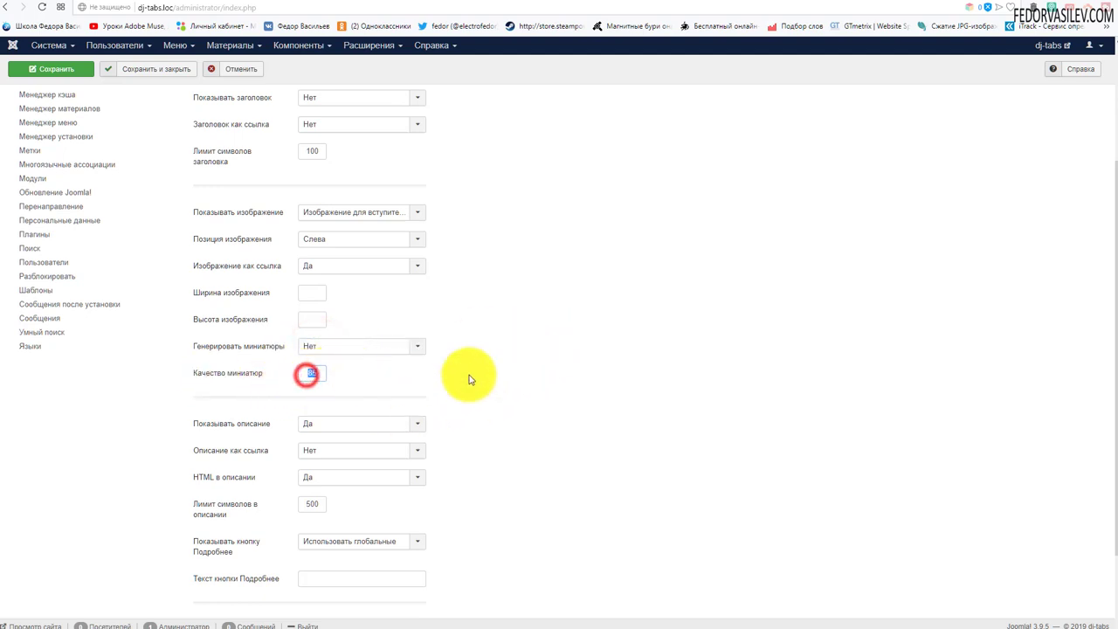
scroll(502, 363, down, 2)
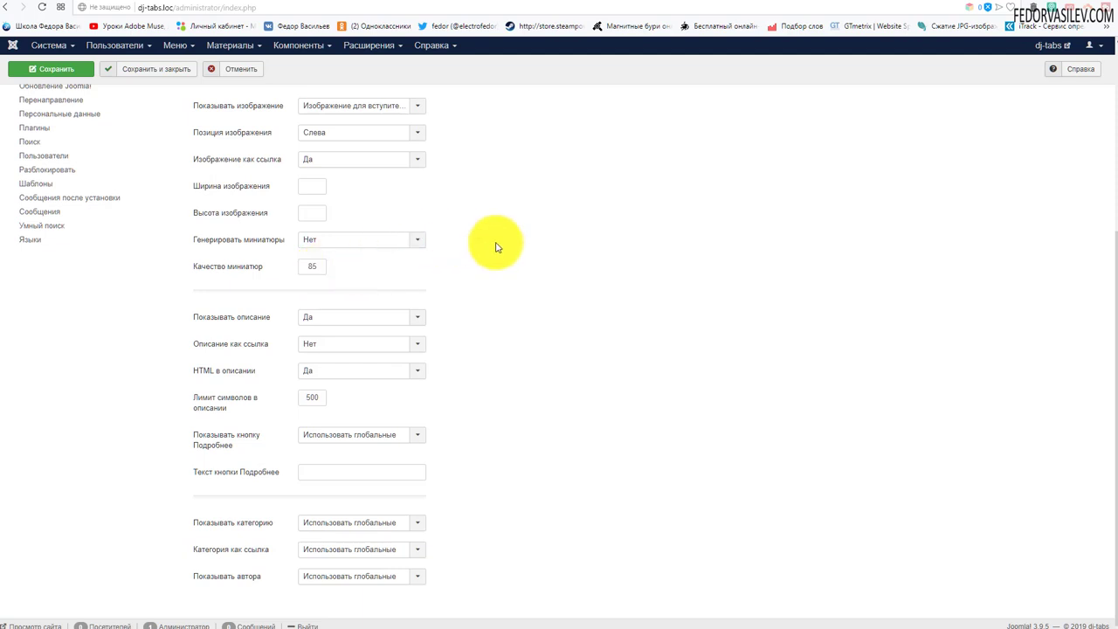
key(Tab)
Step: Review the Показывать описание setting and the choices for Описание как ссылка
click(547, 309)
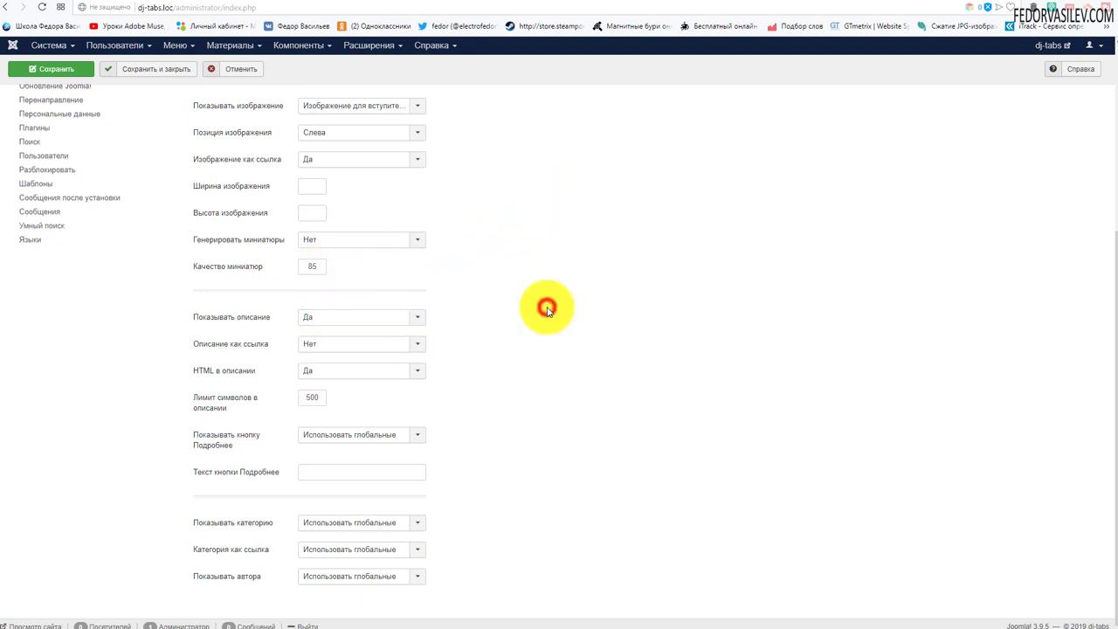
click(358, 349)
click(509, 332)
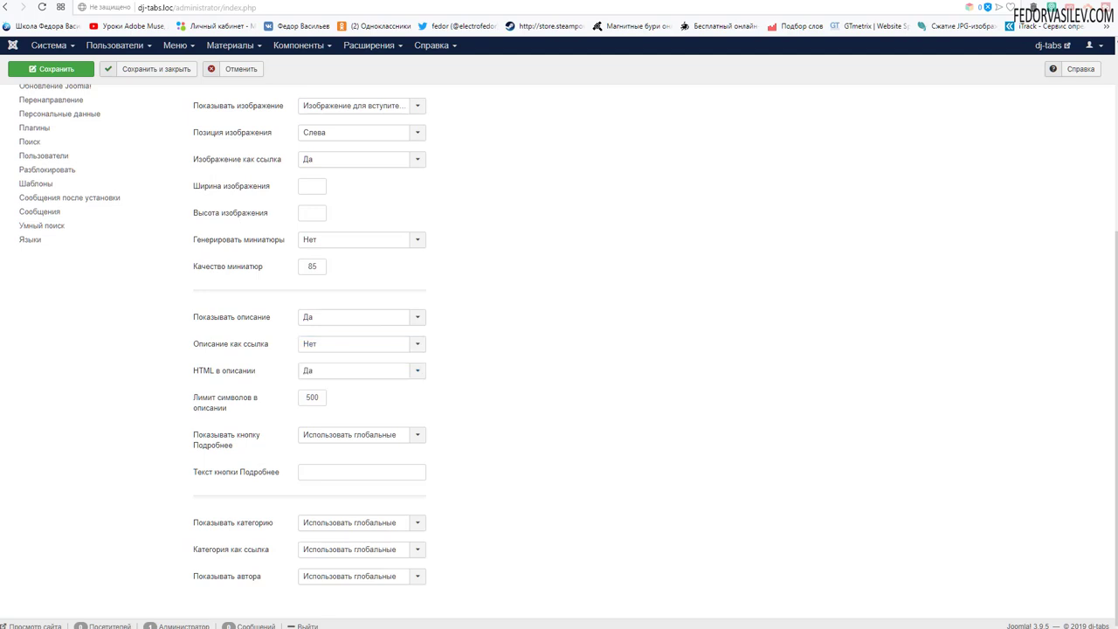
Step: Read the hints for HTML в описании and Лимит символов в описании, and view the HTML choices
mouse_move(226, 381)
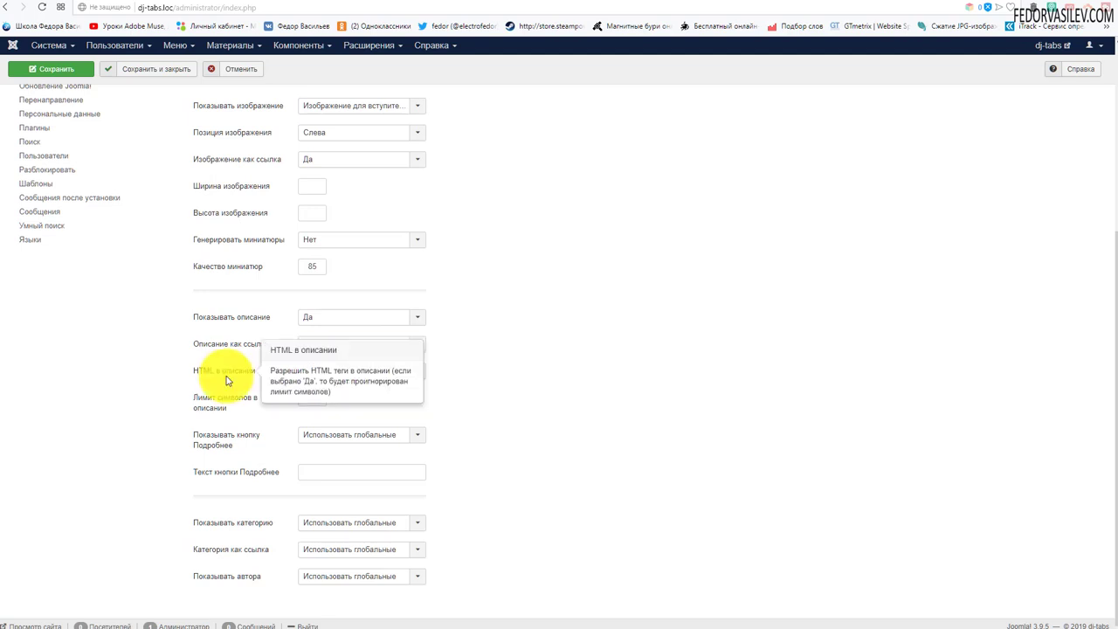
click(340, 370)
click(533, 352)
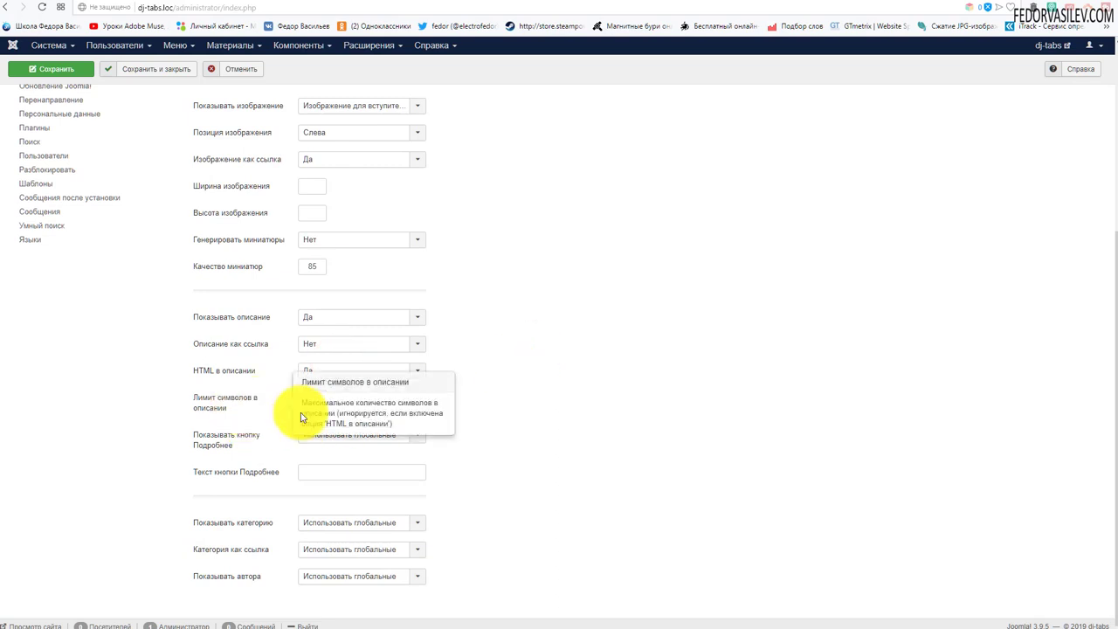
mouse_move(204, 402)
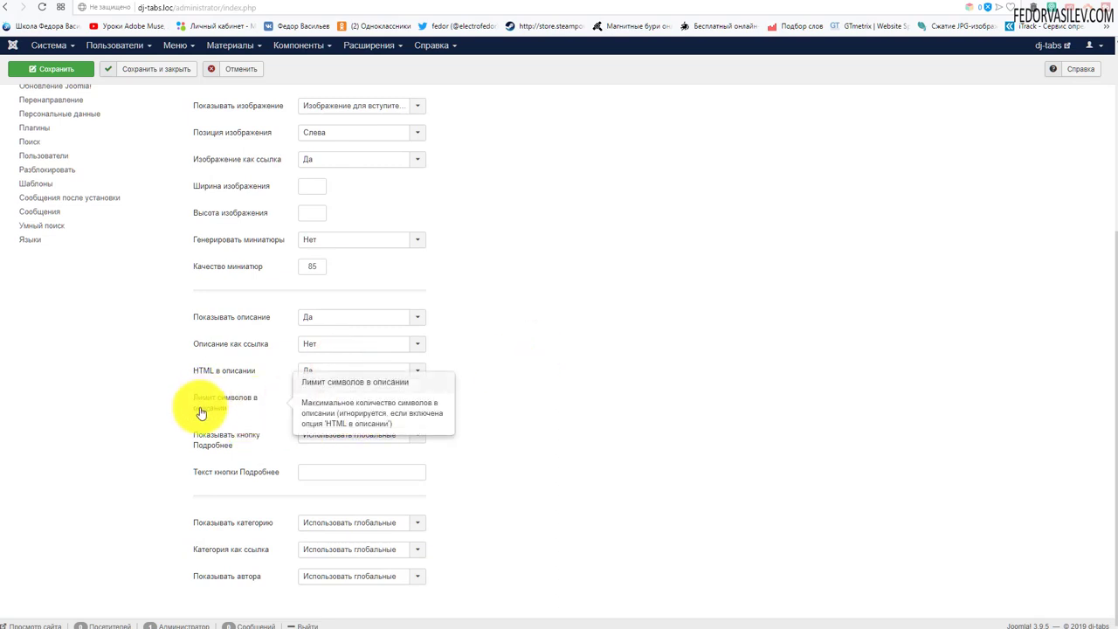
click(535, 363)
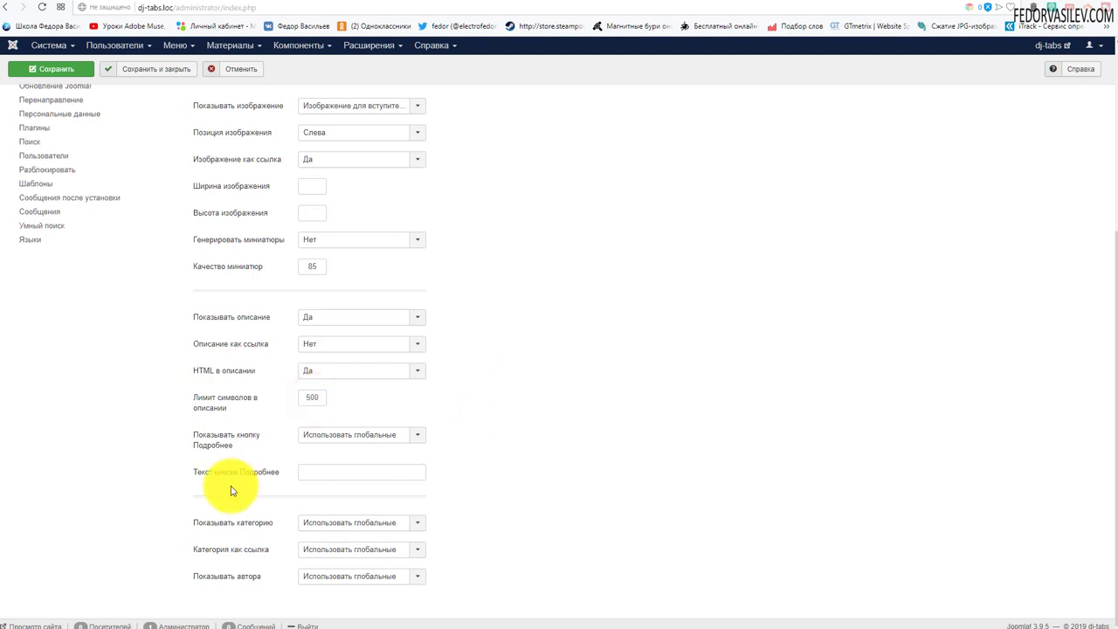
Step: Set Показывать кнопку Подробнее to Нет, save the DJ-Tabs settings and switch to the site page
click(382, 438)
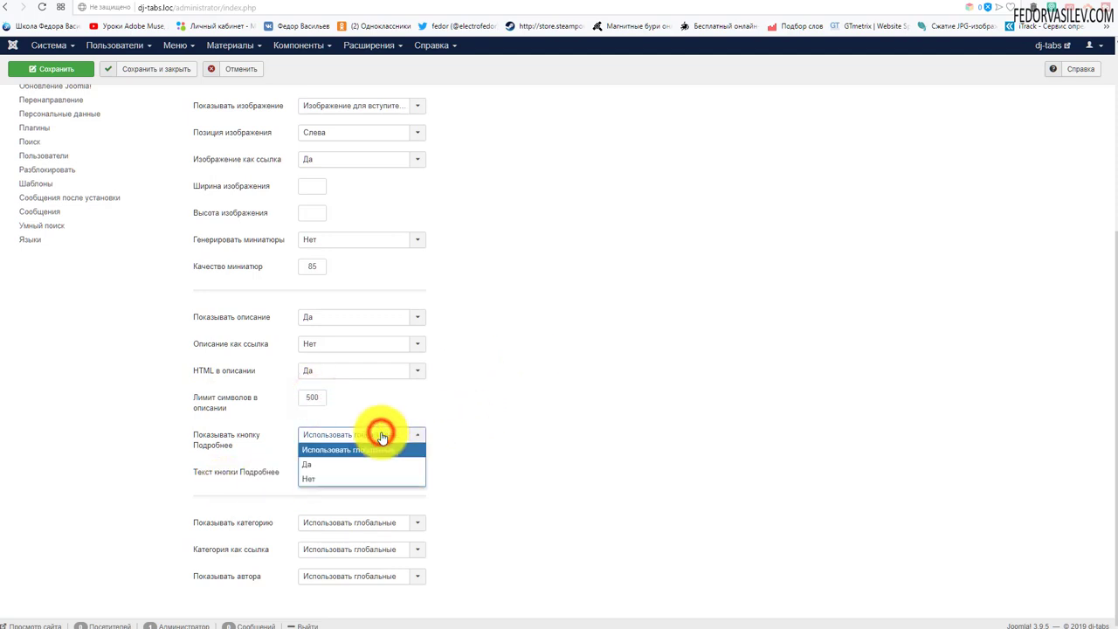
click(336, 478)
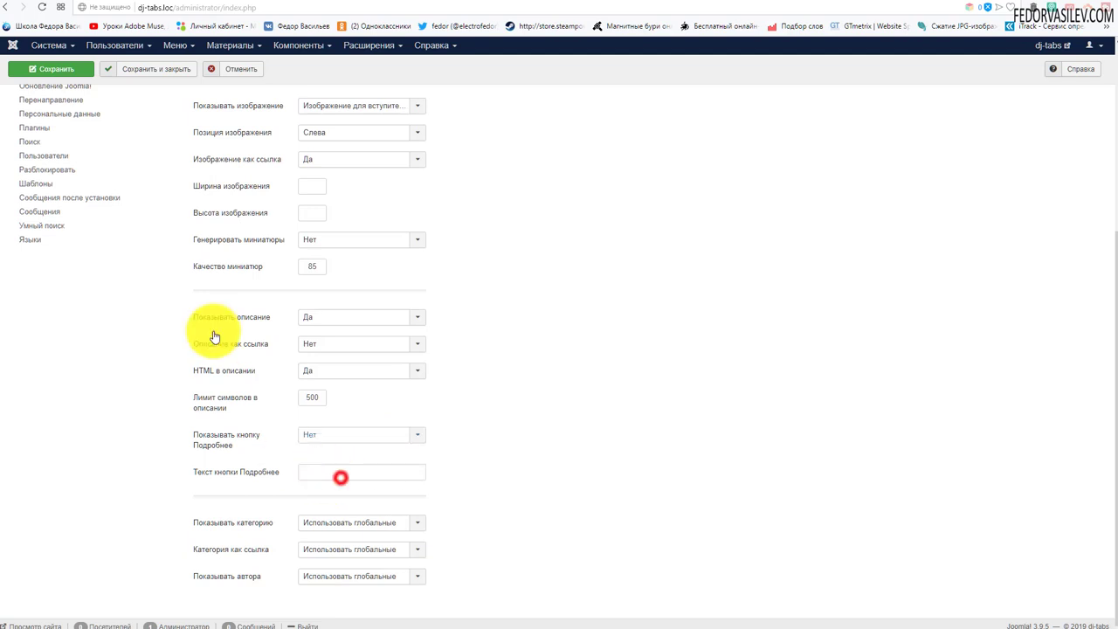
click(66, 68)
click(949, 4)
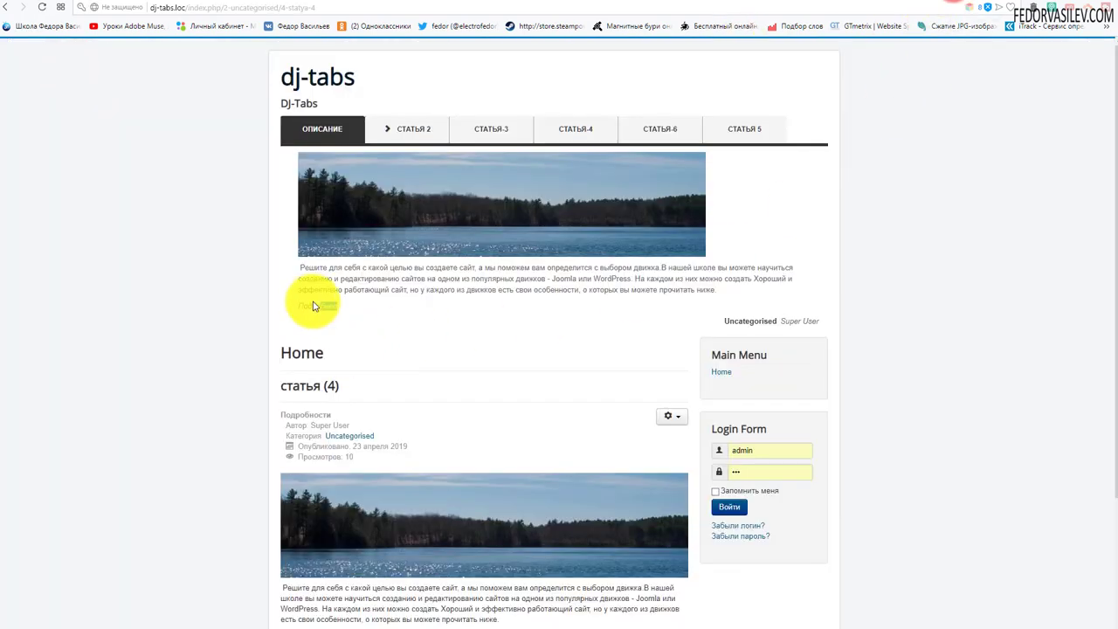
Step: Reload the site page and check the article text in the ОПИСАНИЕ tab for the Подробнее button
click(187, 225)
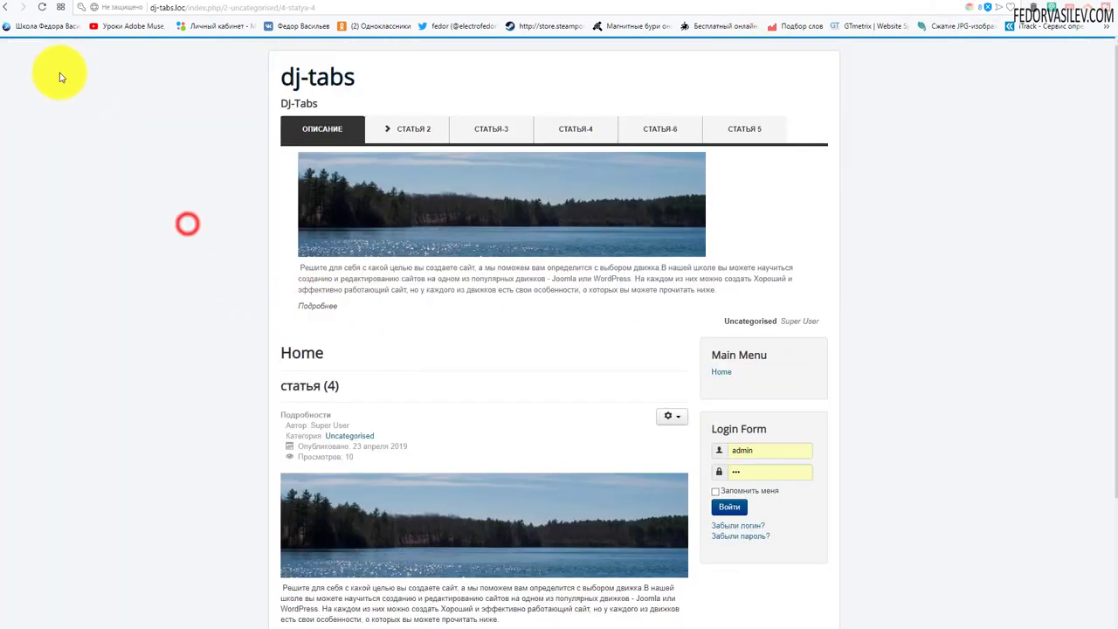
click(46, 10)
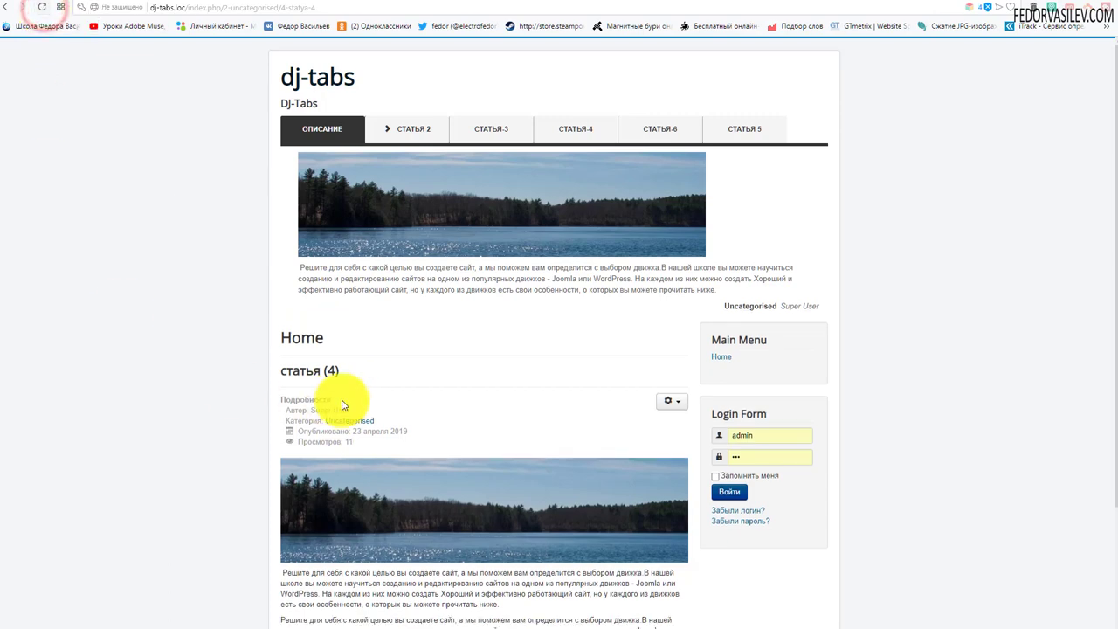
click(329, 274)
click(347, 184)
scroll(461, 213, down, 1)
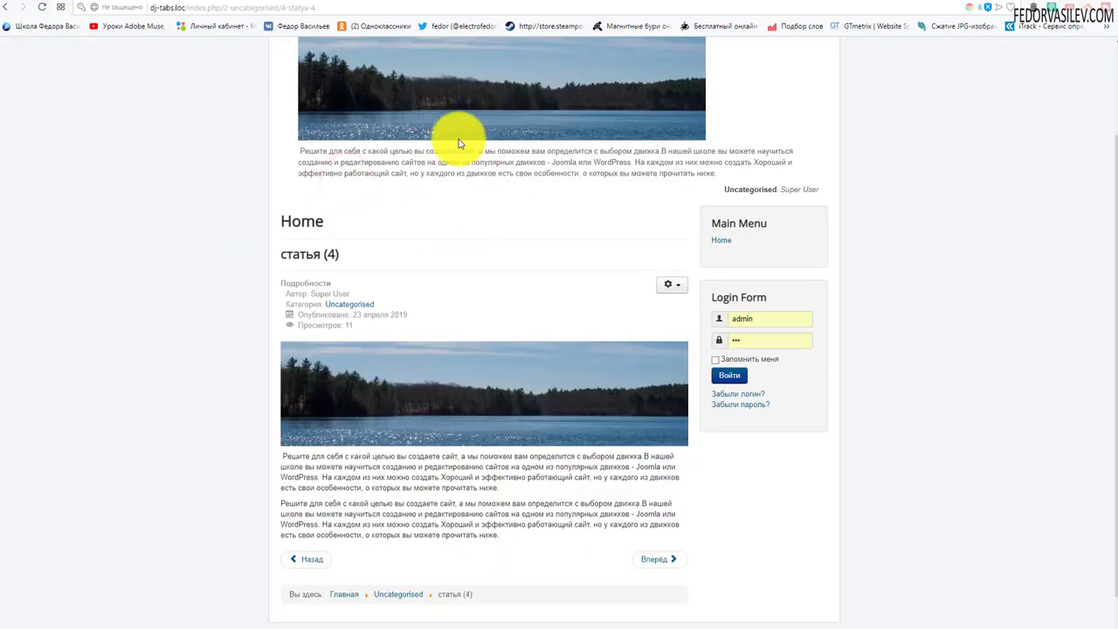
scroll(416, 225, up, 1)
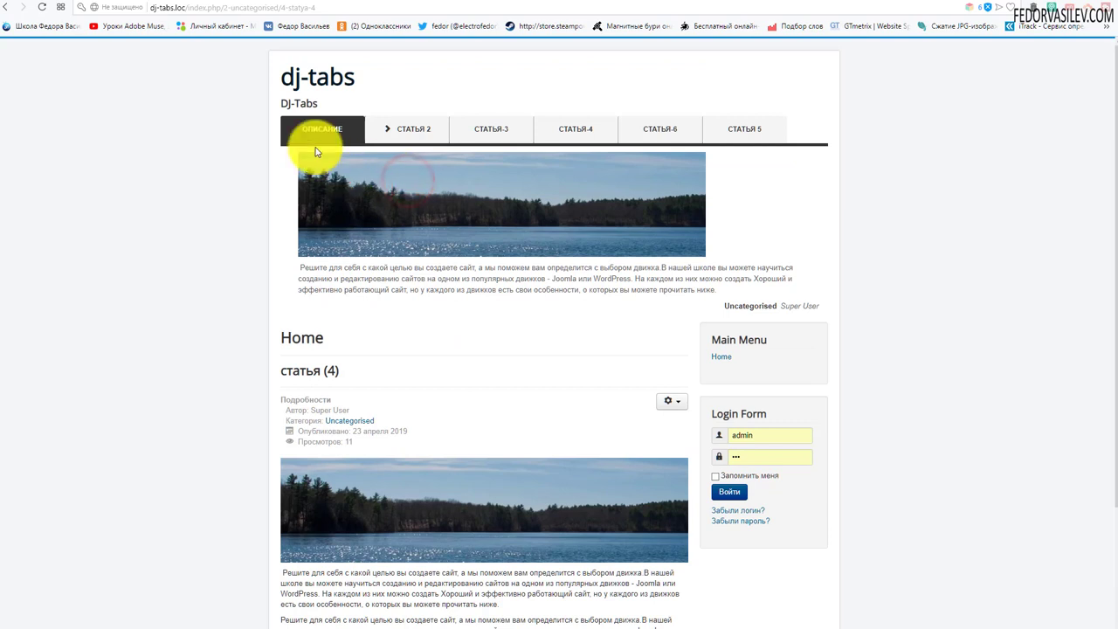
Step: In the DJ-Tabs settings, set Показывать кнопку Подробнее to Да, enter читать as Текст кнопки Подробнее, and save
click(918, 5)
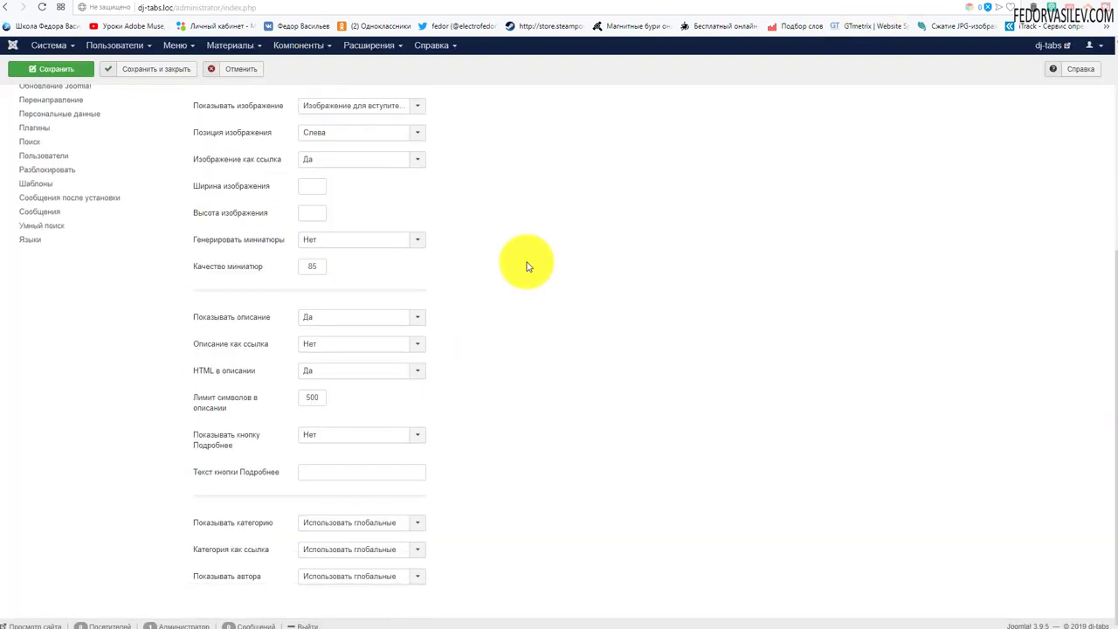
click(336, 434)
click(327, 464)
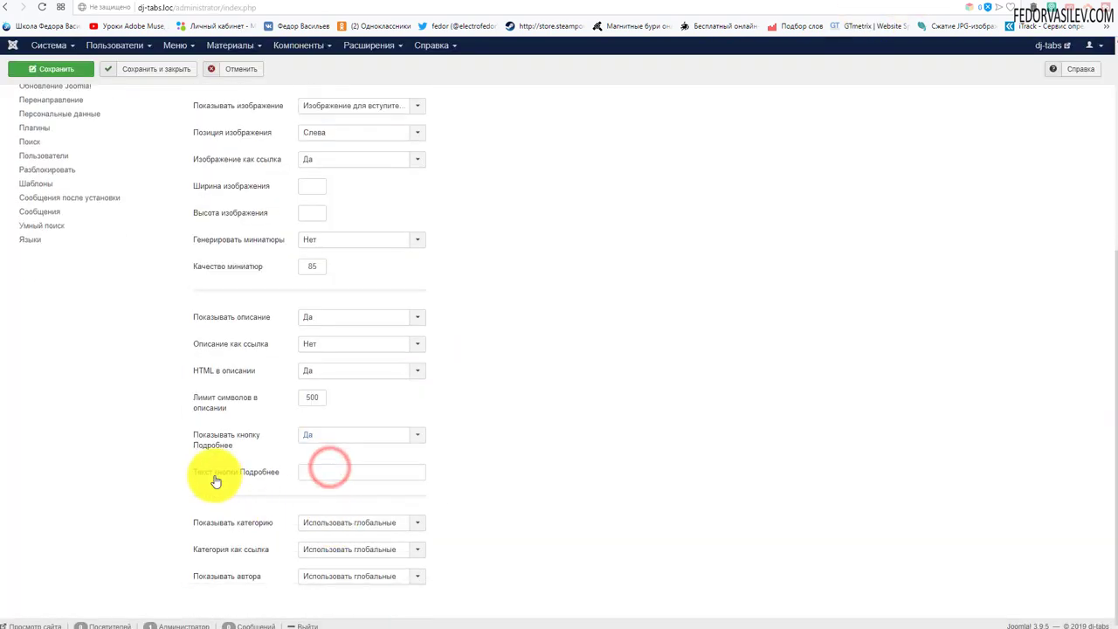
mouse_move(216, 481)
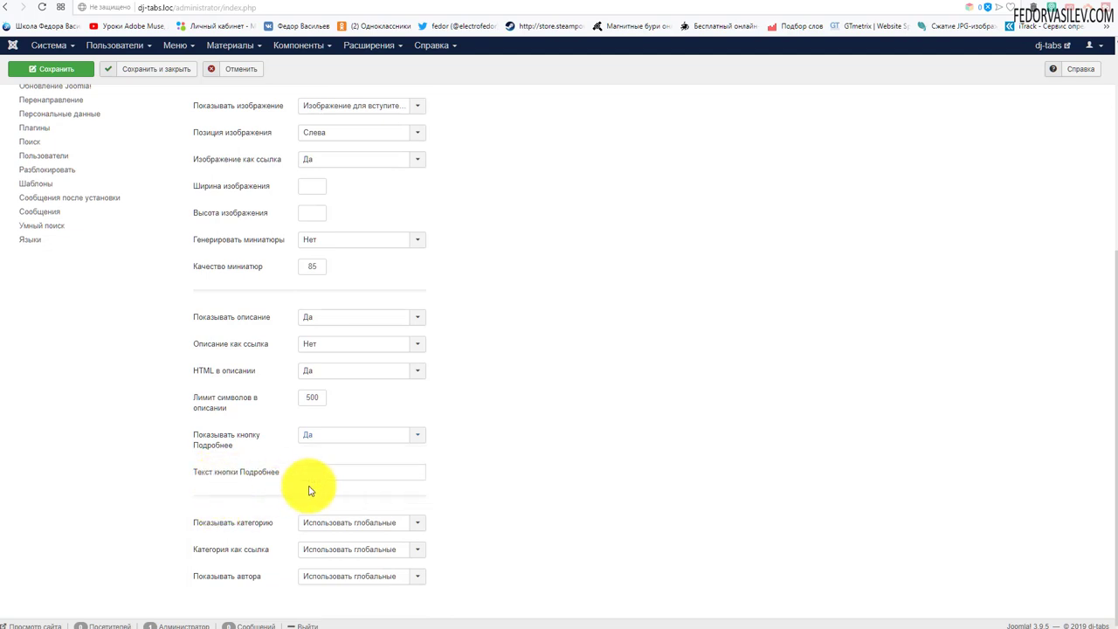
click(340, 477)
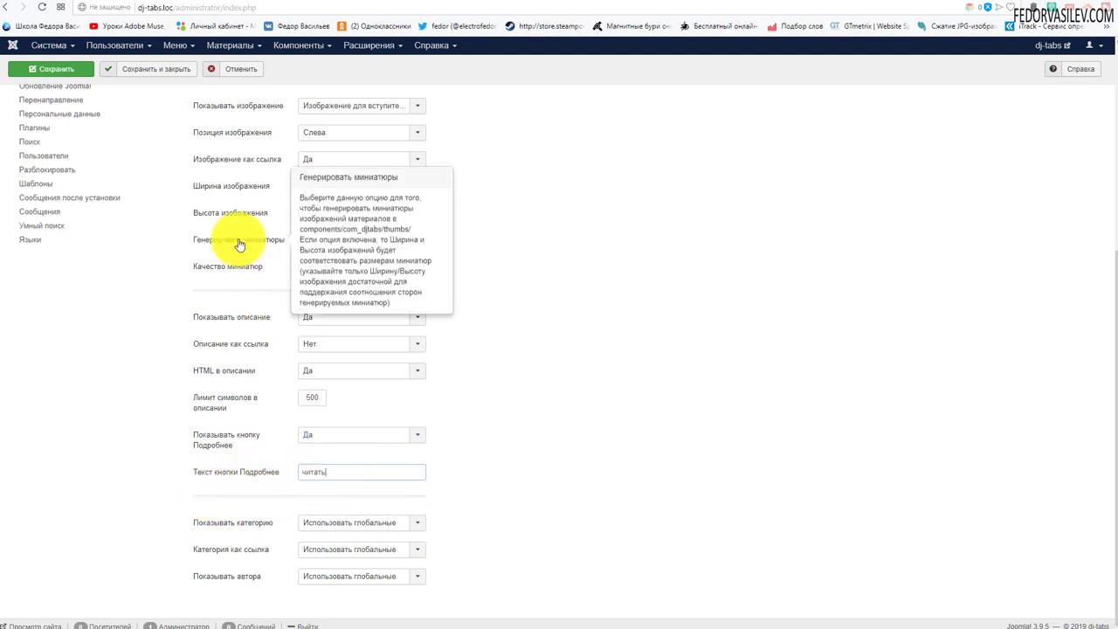
click(77, 72)
Step: Reload the site page and check the button text in the ОПИСАНИЕ, СТАТЬЯ 2 and СТАТЬЯ-3 tabs
click(957, 6)
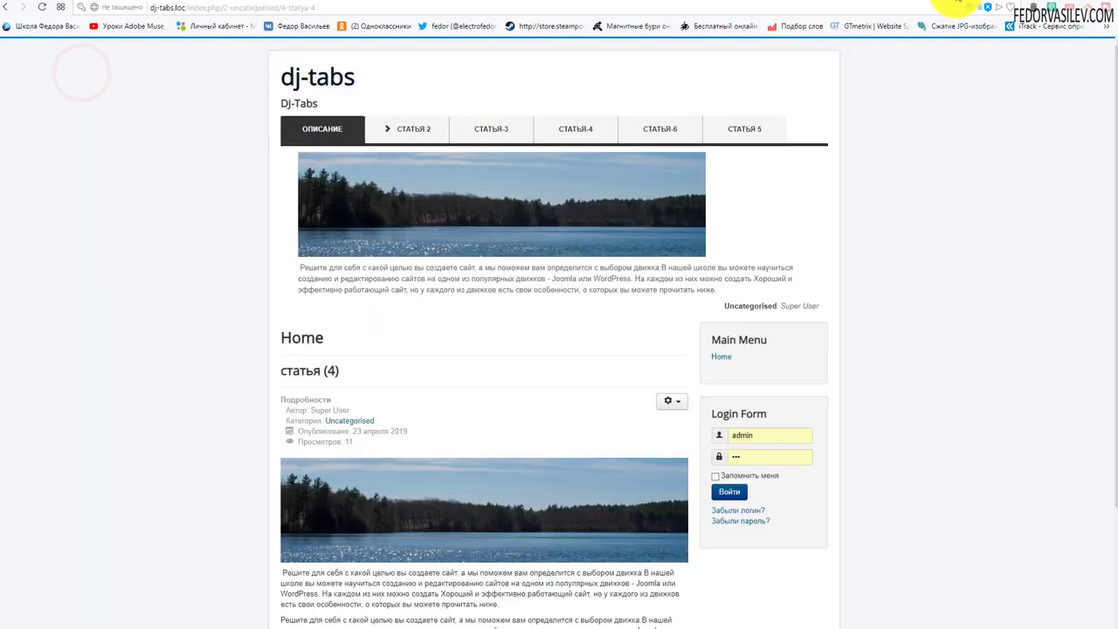
click(40, 9)
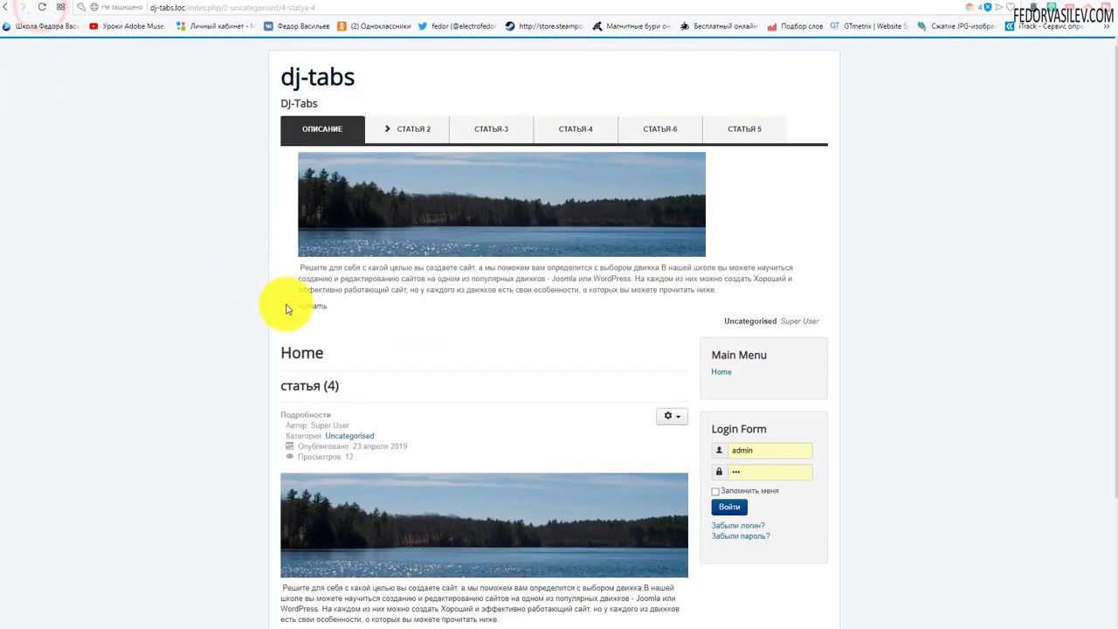
scroll(304, 311, down, 2)
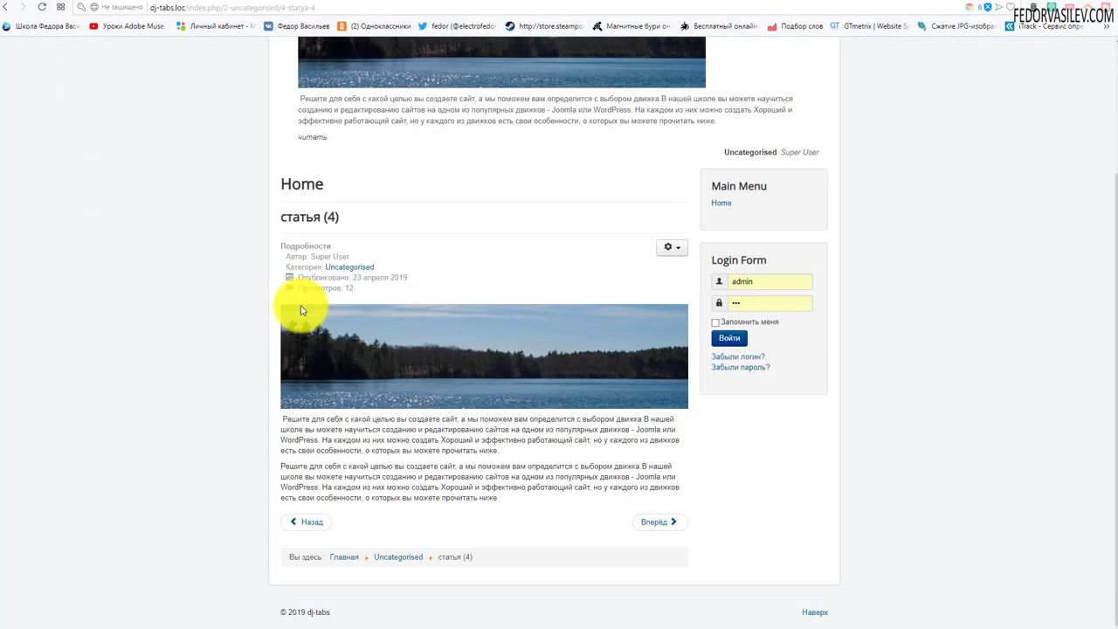
scroll(301, 310, up, 2)
click(417, 133)
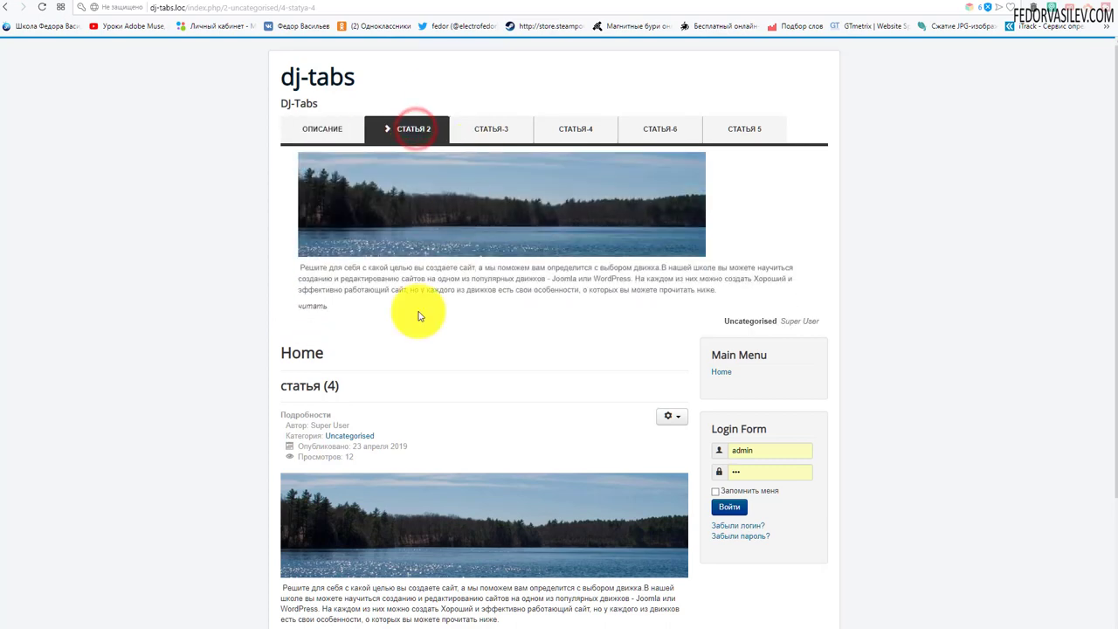
click(496, 128)
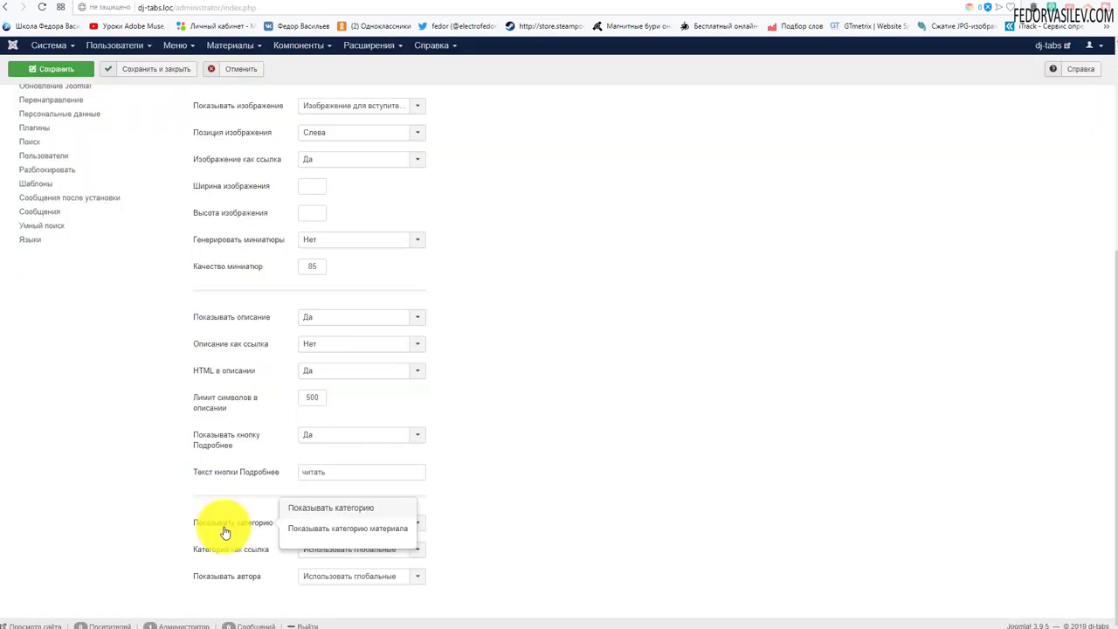
Step: Set Показывать категорию to Нет in the DJ-Tabs article options and save the settings
click(362, 522)
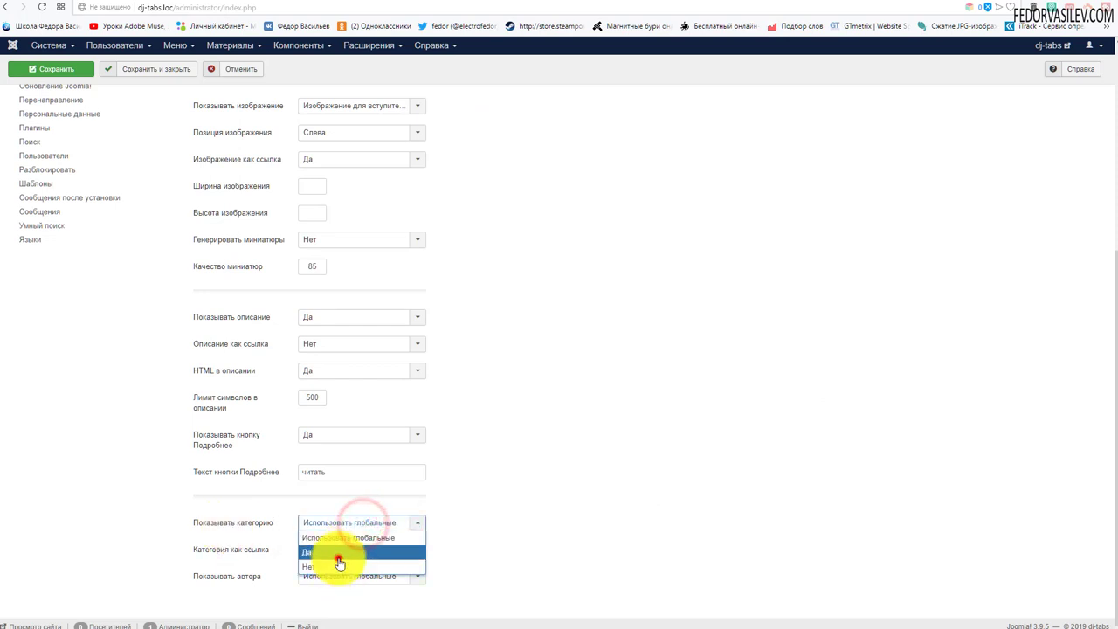
click(339, 553)
click(332, 521)
click(317, 565)
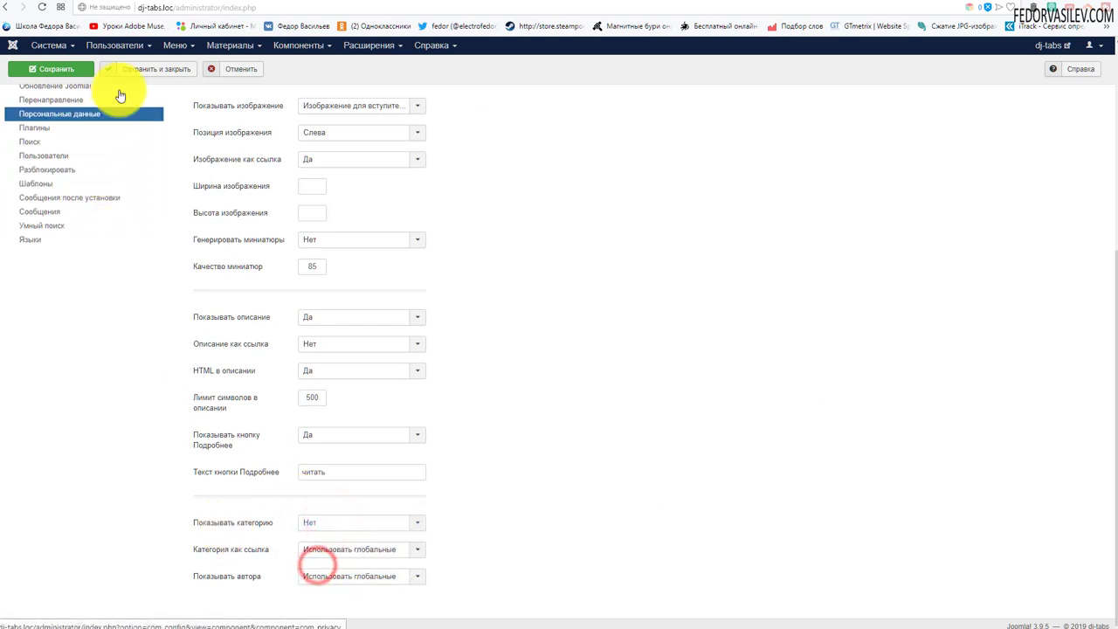
click(83, 69)
Step: Reload the site page and check the category display in the ОПИСАНИЕ, СТАТЬЯ 2 and СТАТЬЯ-3 tabs
click(966, 4)
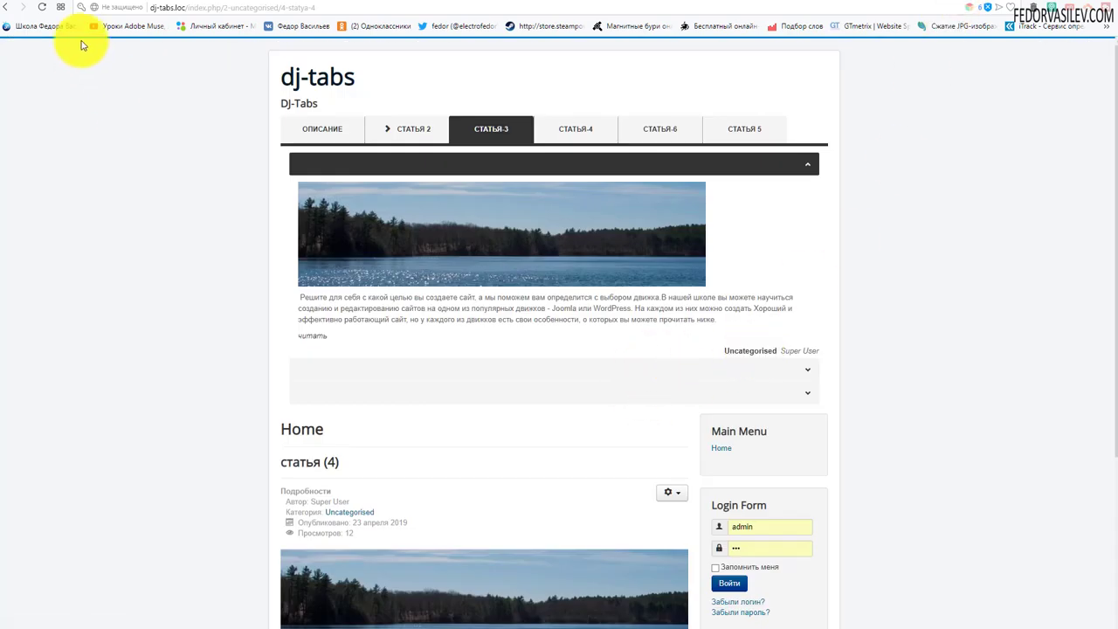
click(41, 7)
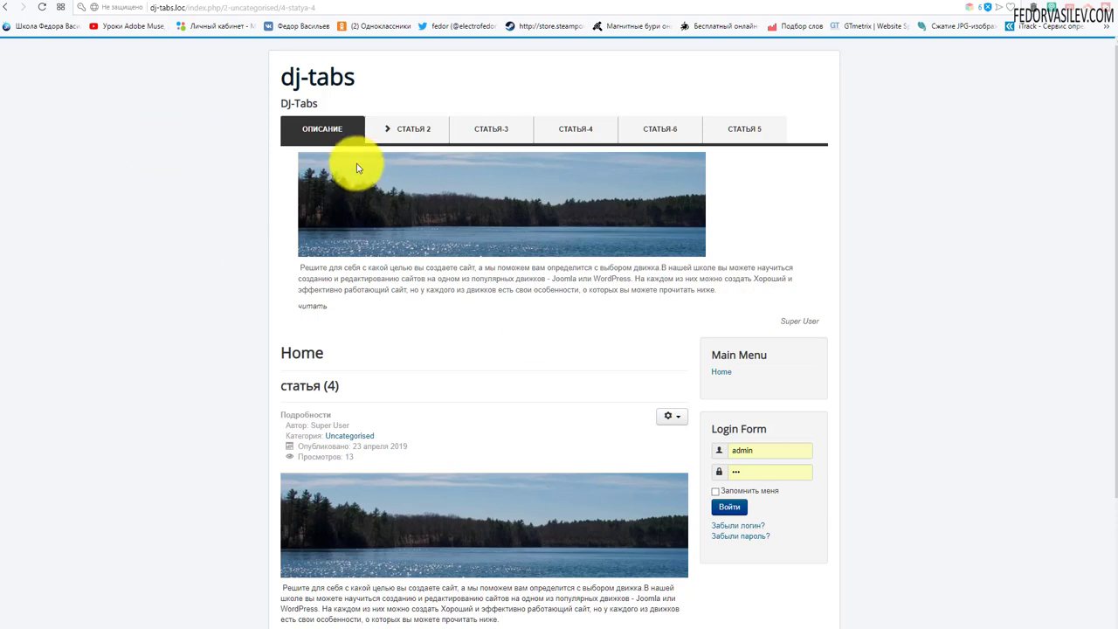
click(427, 130)
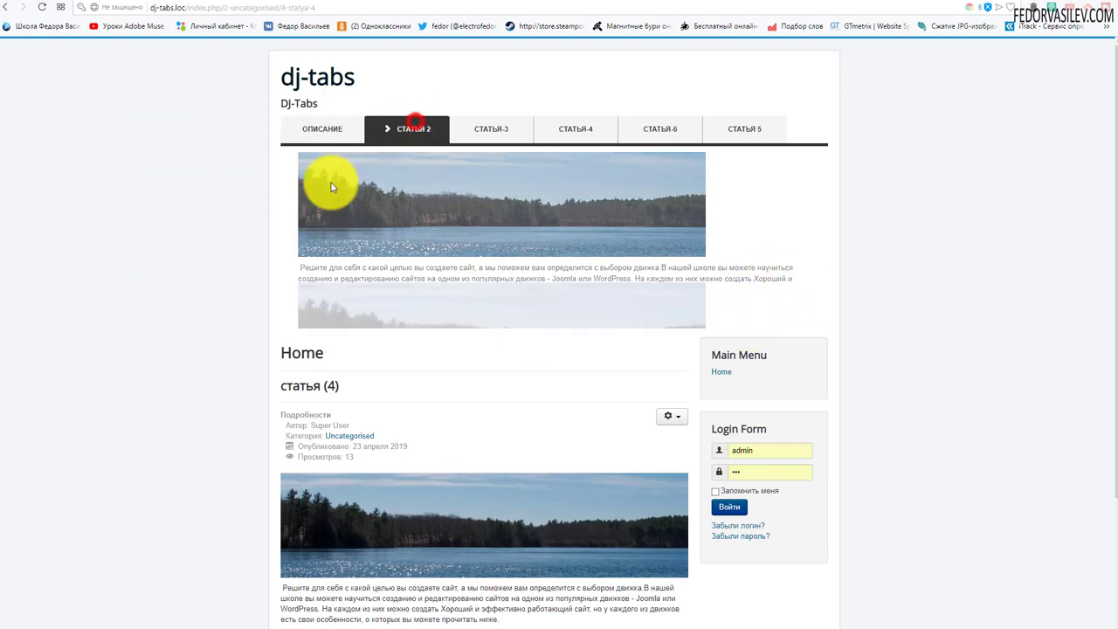
click(480, 125)
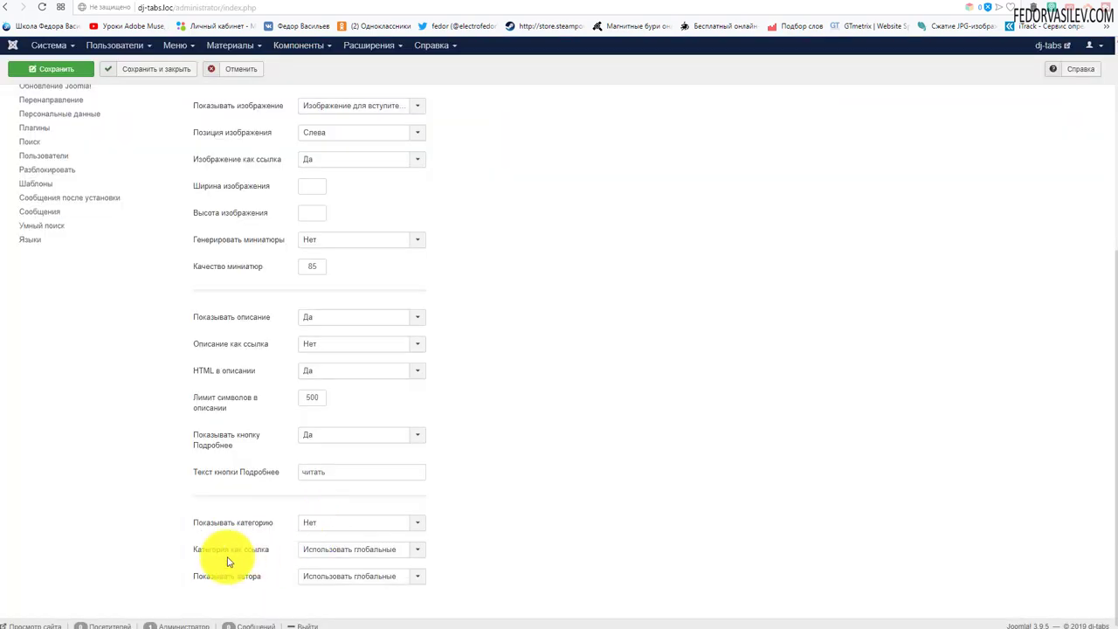
Step: Review the choices for Категория как ссылка and Показывать категорию in the DJ-Tabs article options
click(334, 551)
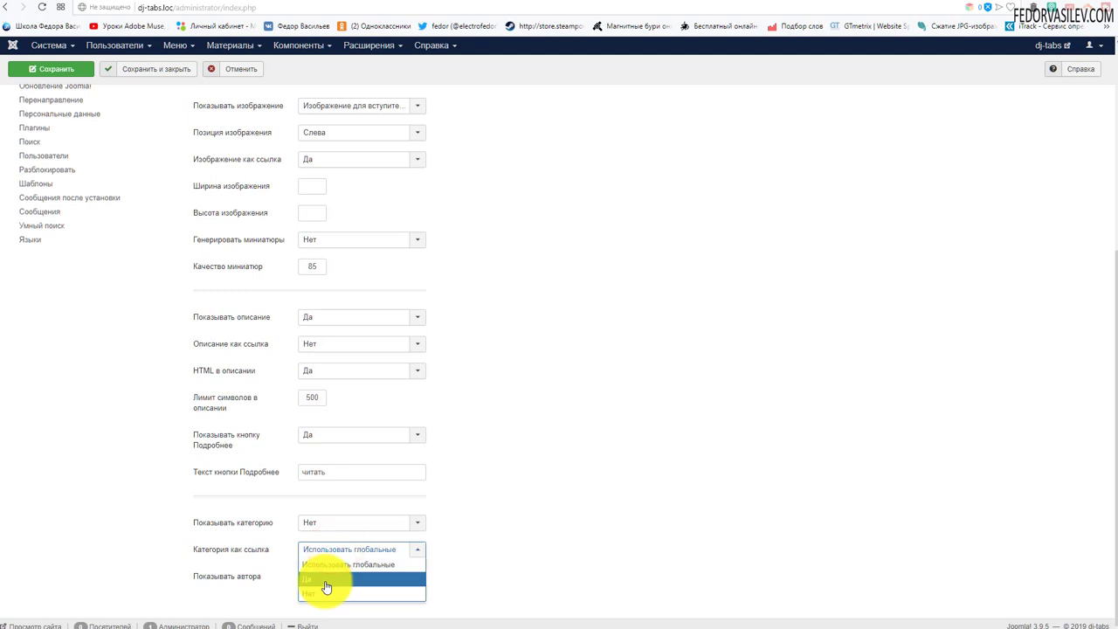
click(457, 531)
click(409, 524)
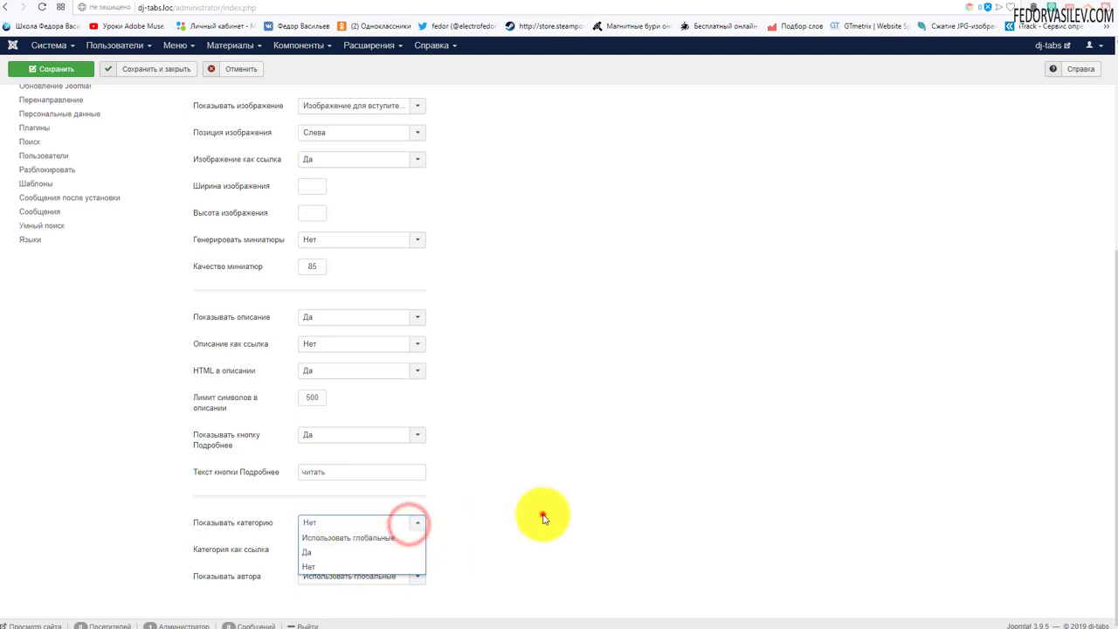
click(544, 515)
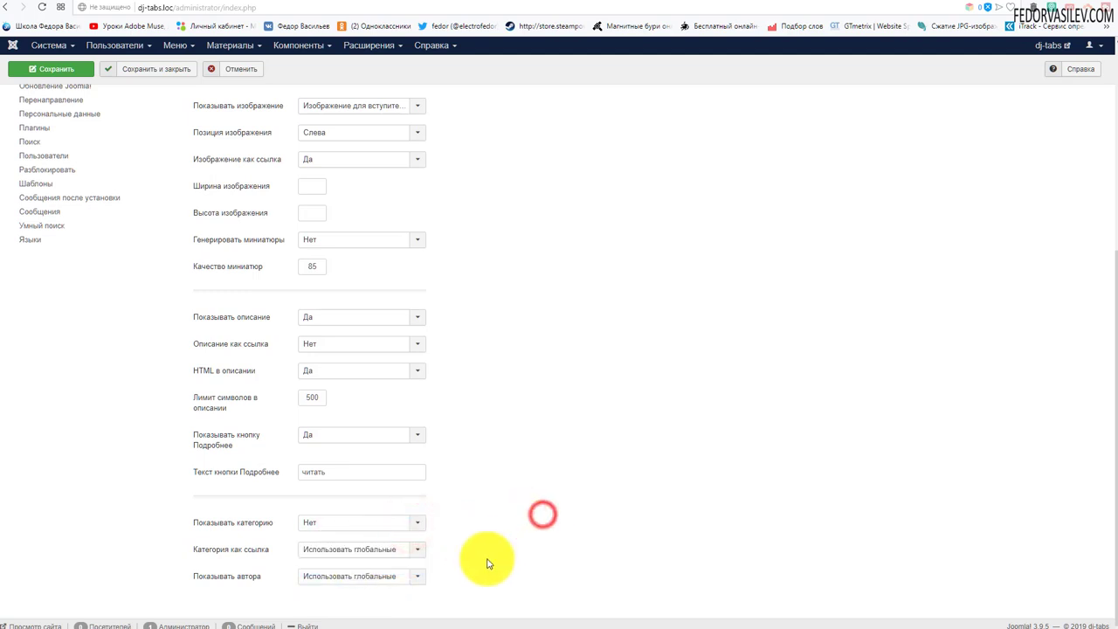
Step: Set Показывать автора to Нет in the DJ-Tabs article options and save the settings
click(374, 580)
click(330, 621)
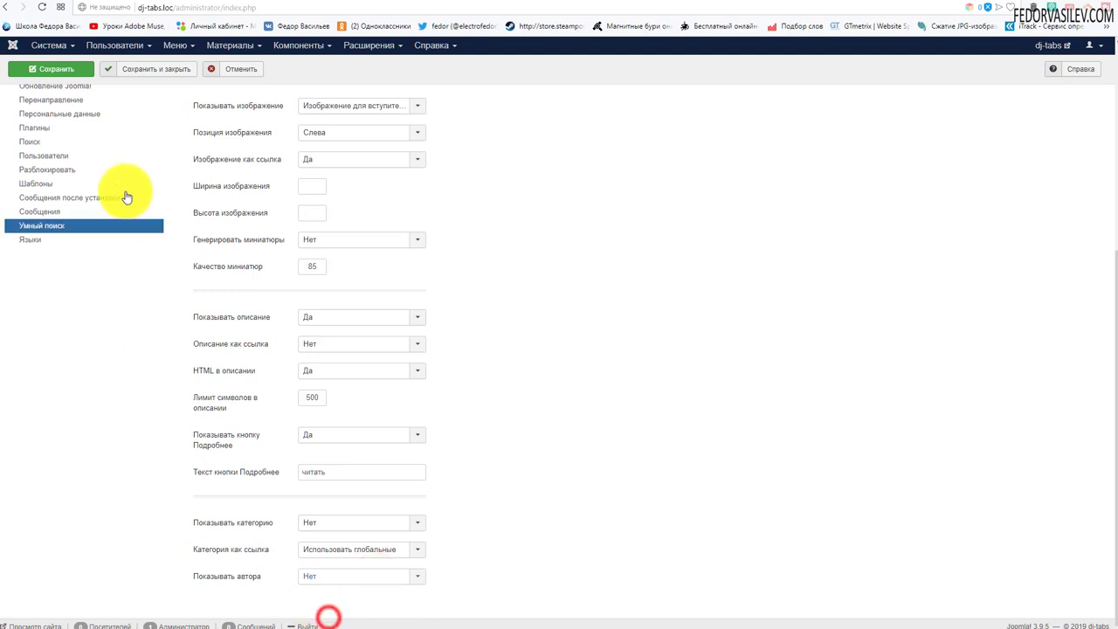
click(63, 69)
Step: Reload the site page and check the author line under the articles in the ОПИСАНИЕ, СТАТЬЯ 2 and СТАТЬЯ-3 tabs
click(954, 5)
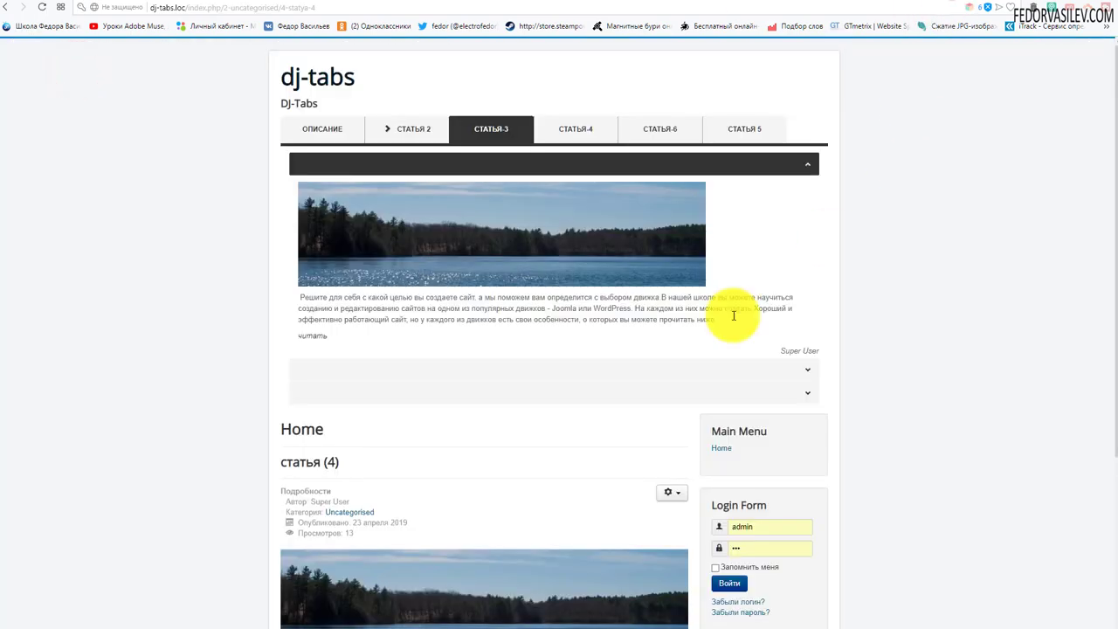
right_click(793, 351)
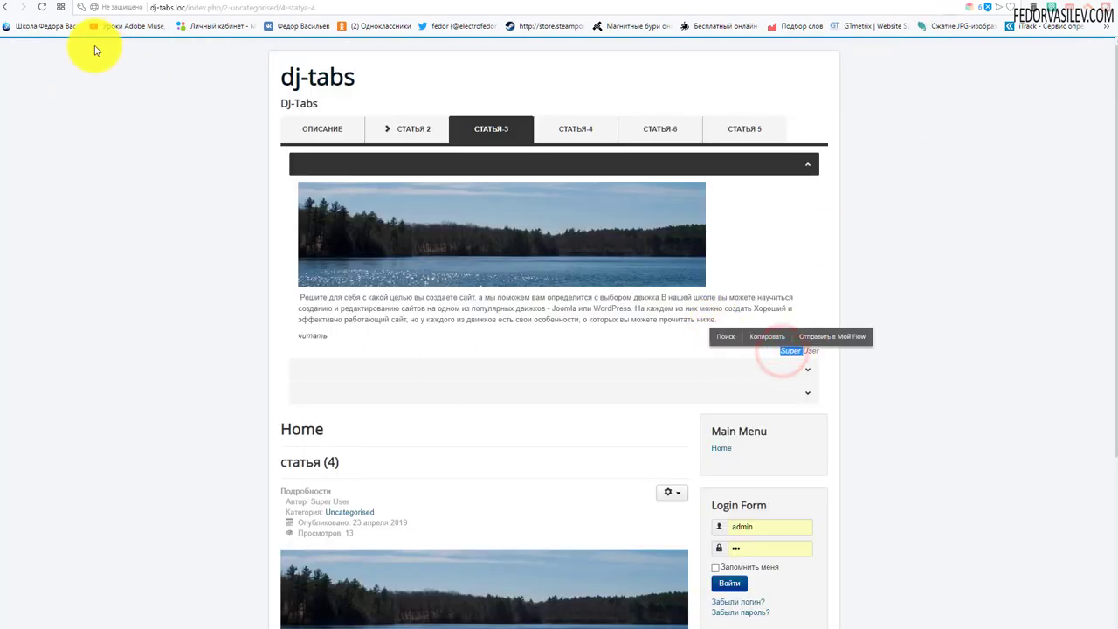
click(39, 7)
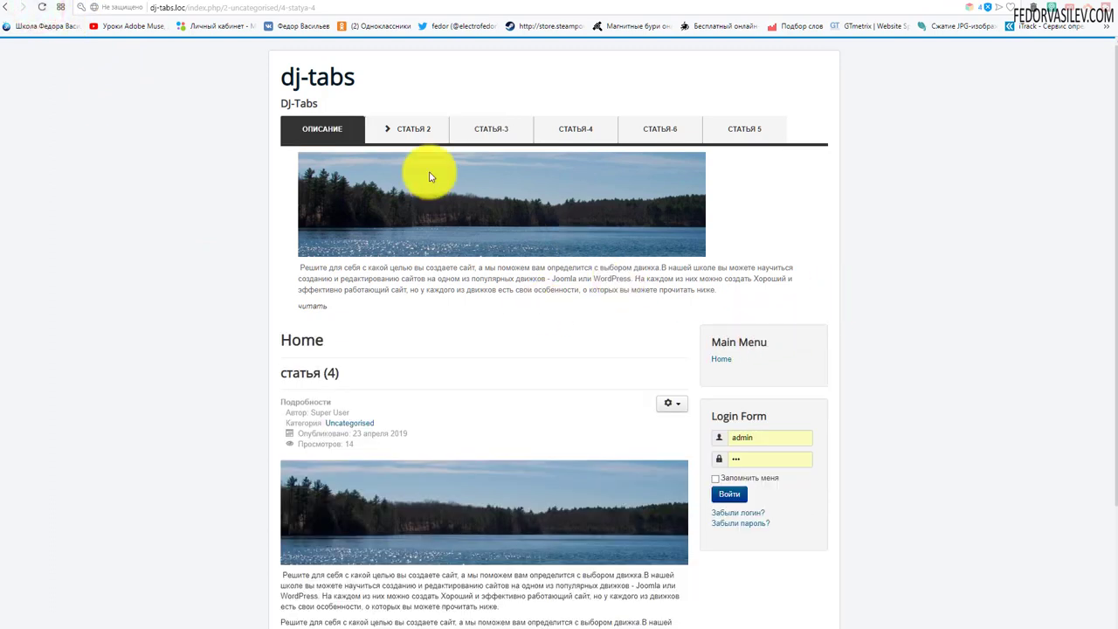
click(407, 137)
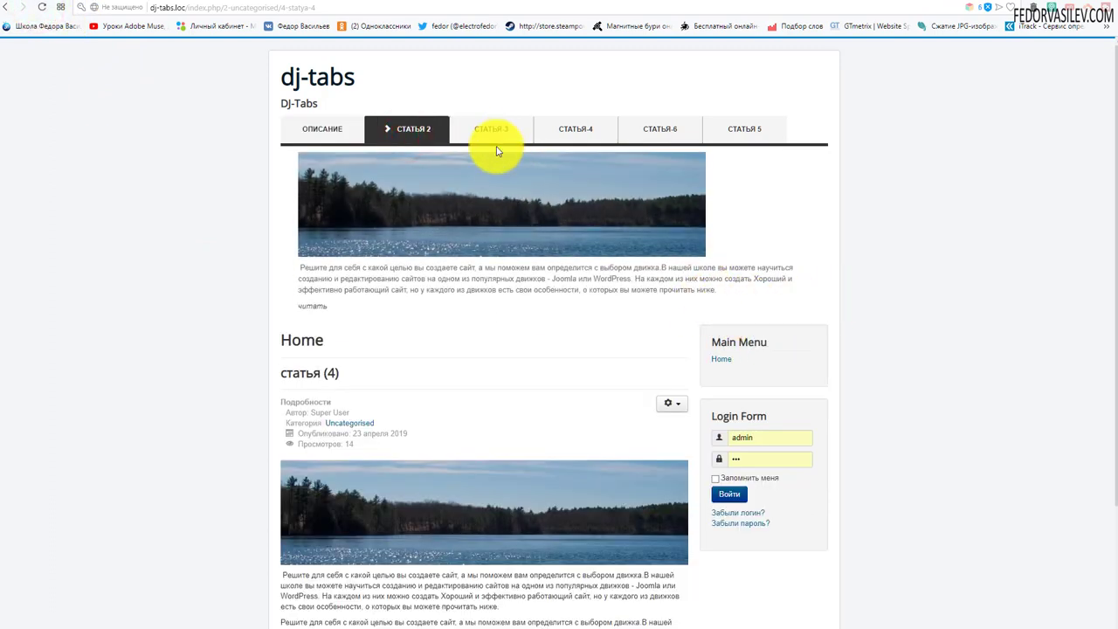
click(494, 145)
Step: Open Настройки категории материала in the DJ-Tabs settings and review the choices for Отображение материалов
key(ctrl+Tab)
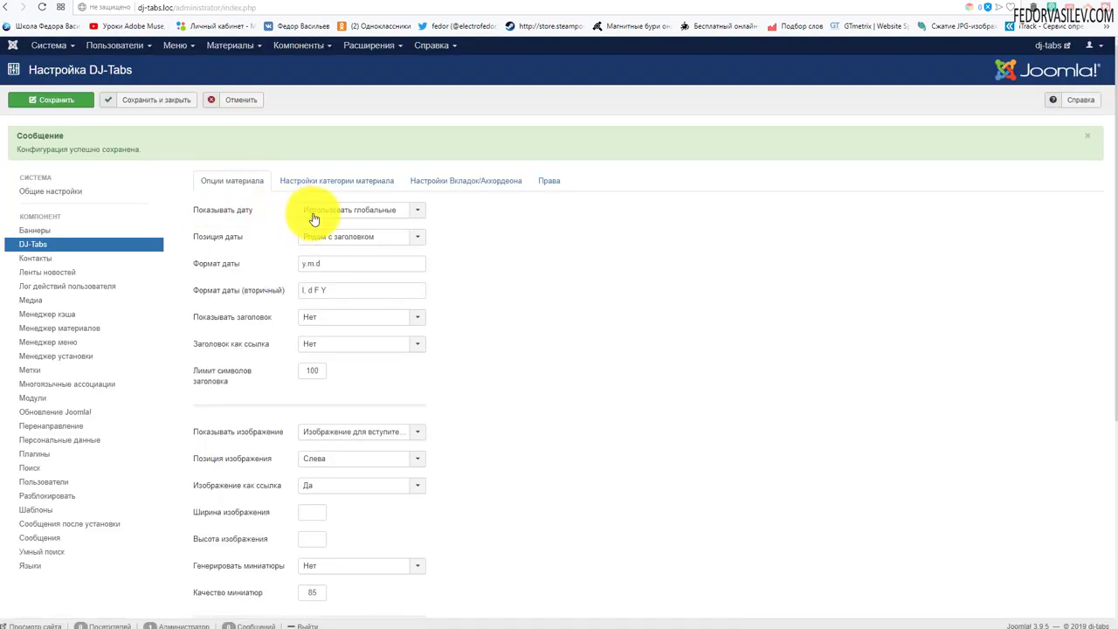
click(344, 177)
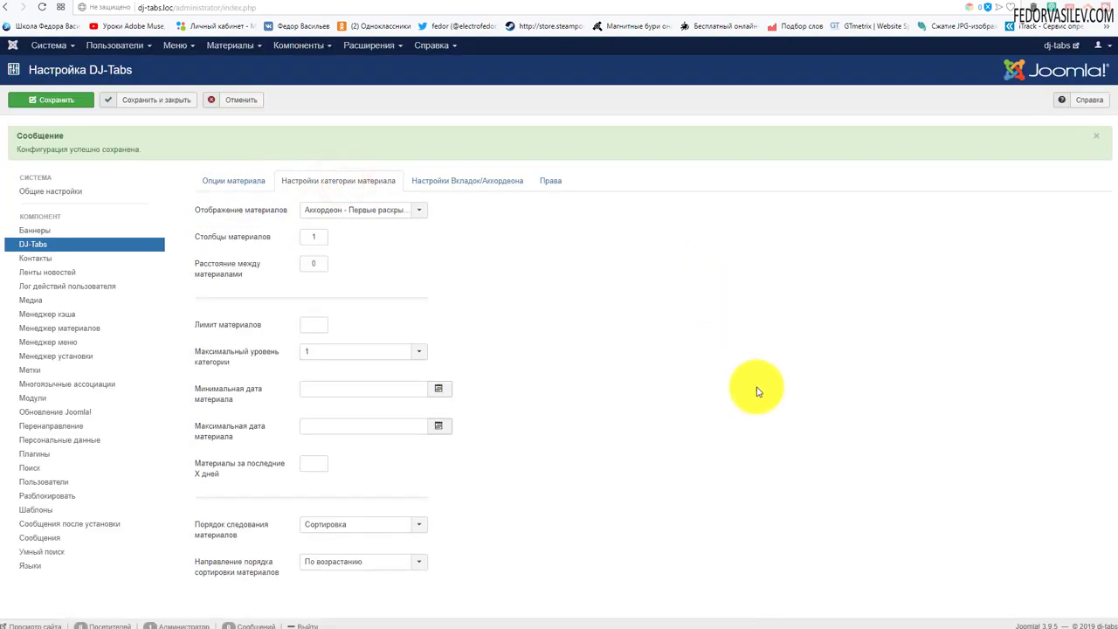
click(371, 211)
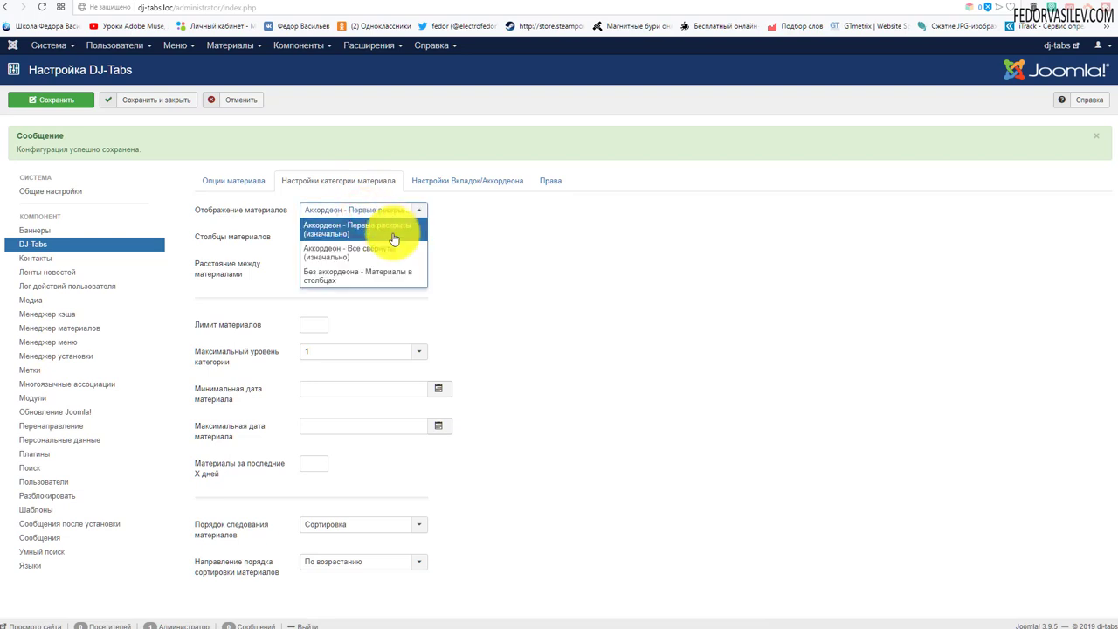
click(548, 235)
Step: Examine the article accordion in the СТАТЬЯ-3 tab on the site and view the СТАТЬЯ-4 and СТАТЬЯ 2 tabs
click(900, 3)
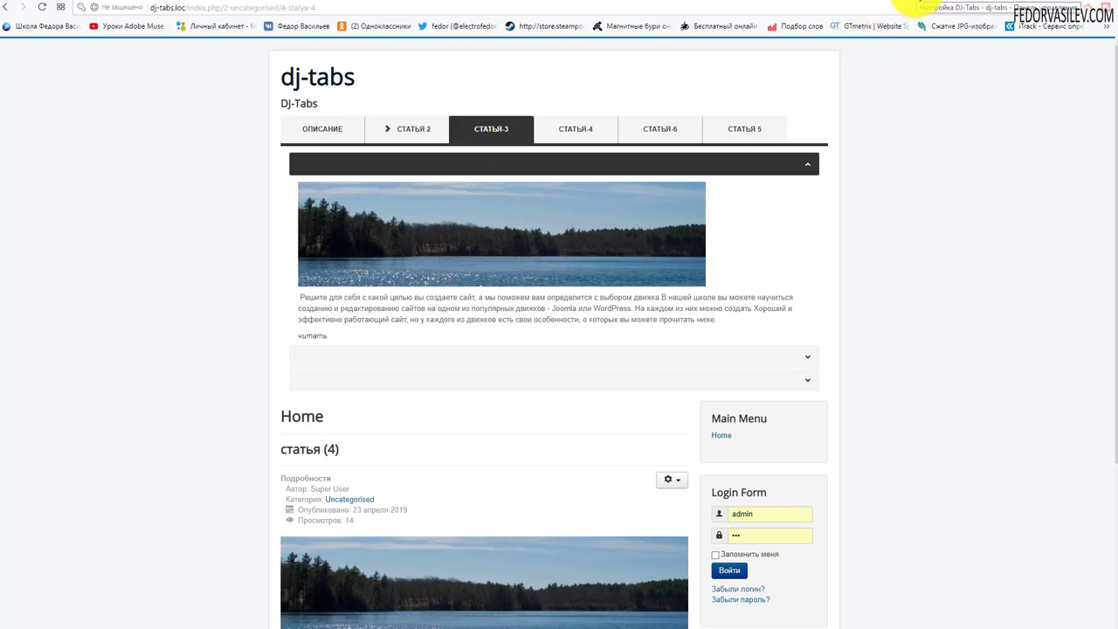
click(913, 4)
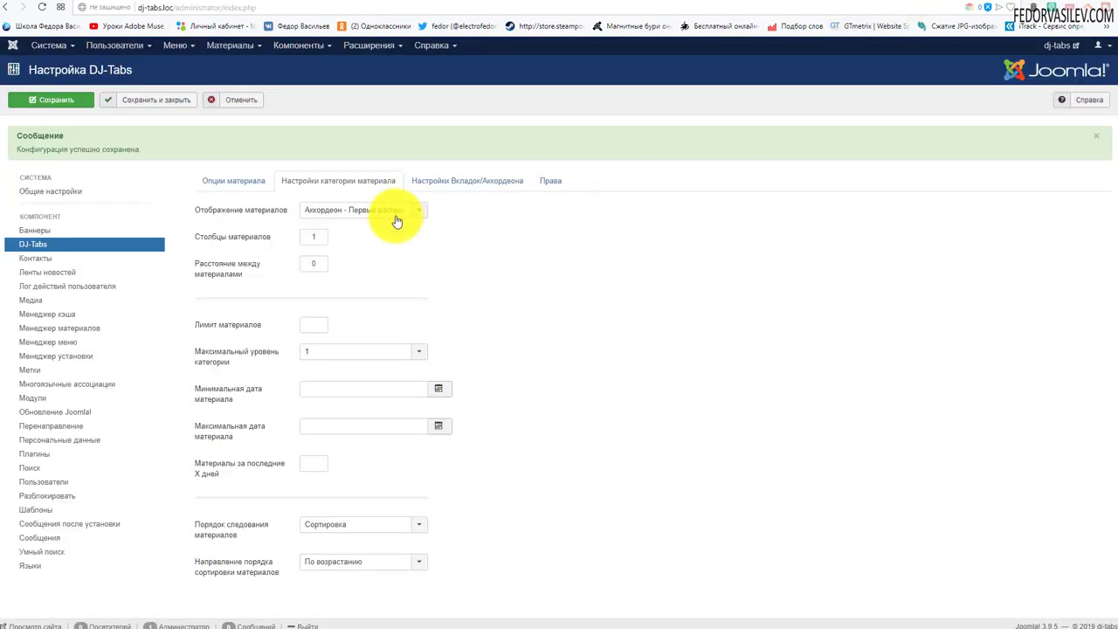
click(953, 4)
click(555, 129)
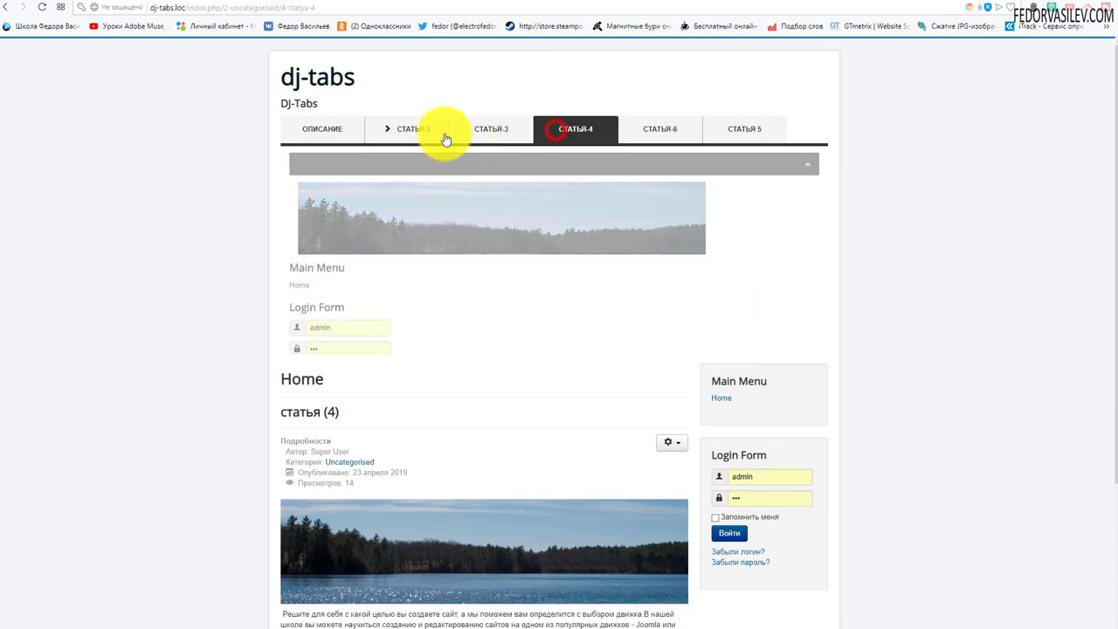
click(397, 128)
Step: Return to the DJ-Tabs settings in the admin panel and review the choices for Отображение материалов without changing the selection
key(ctrl+shift+Tab)
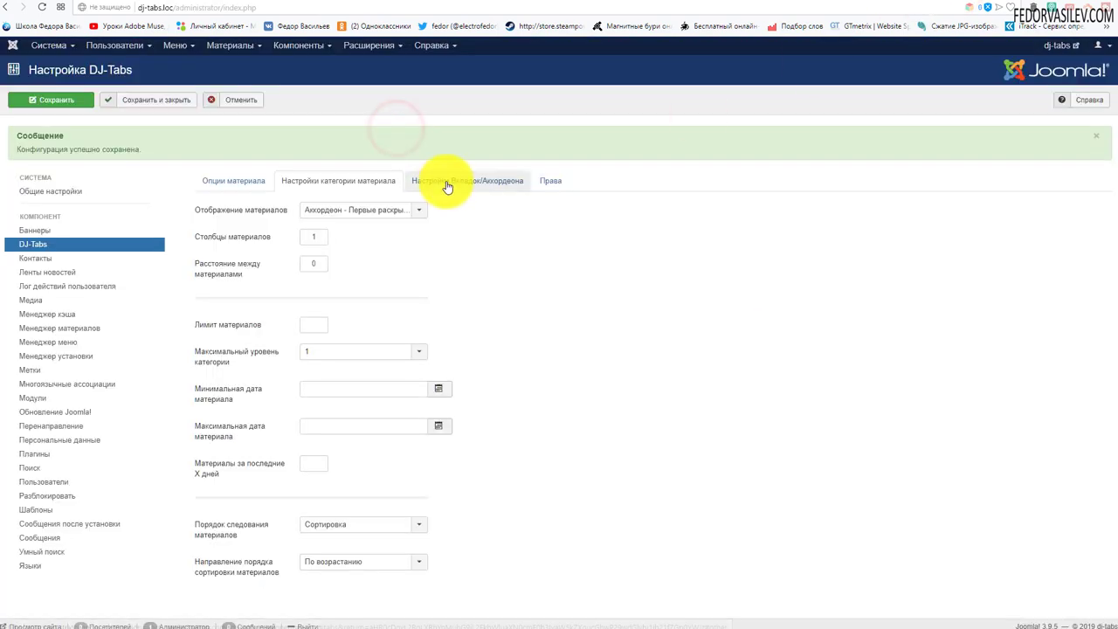
click(391, 215)
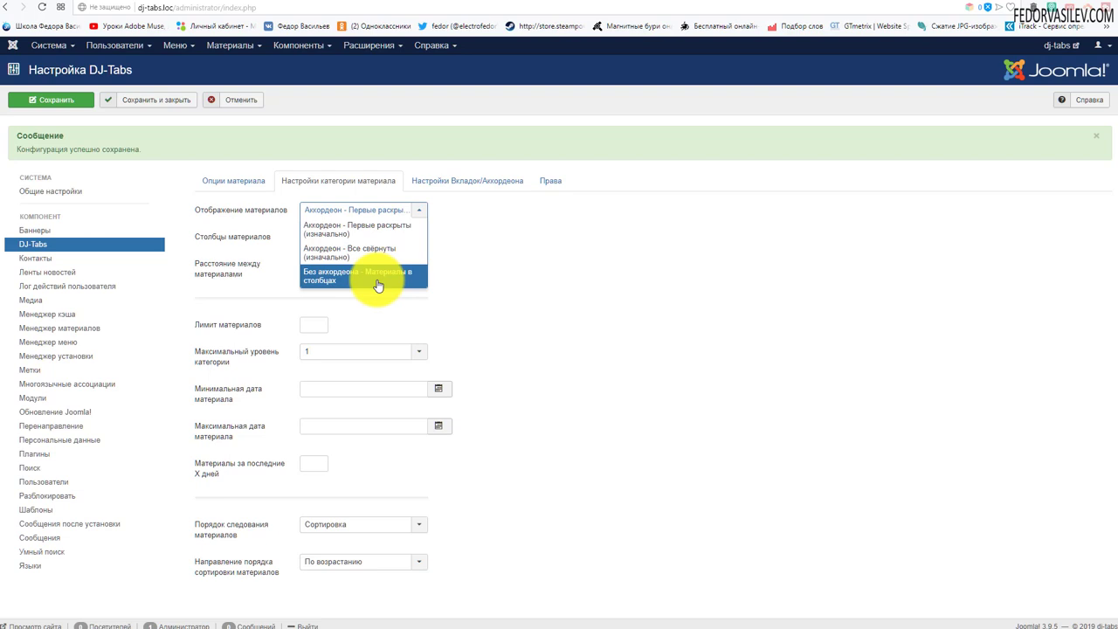
click(499, 257)
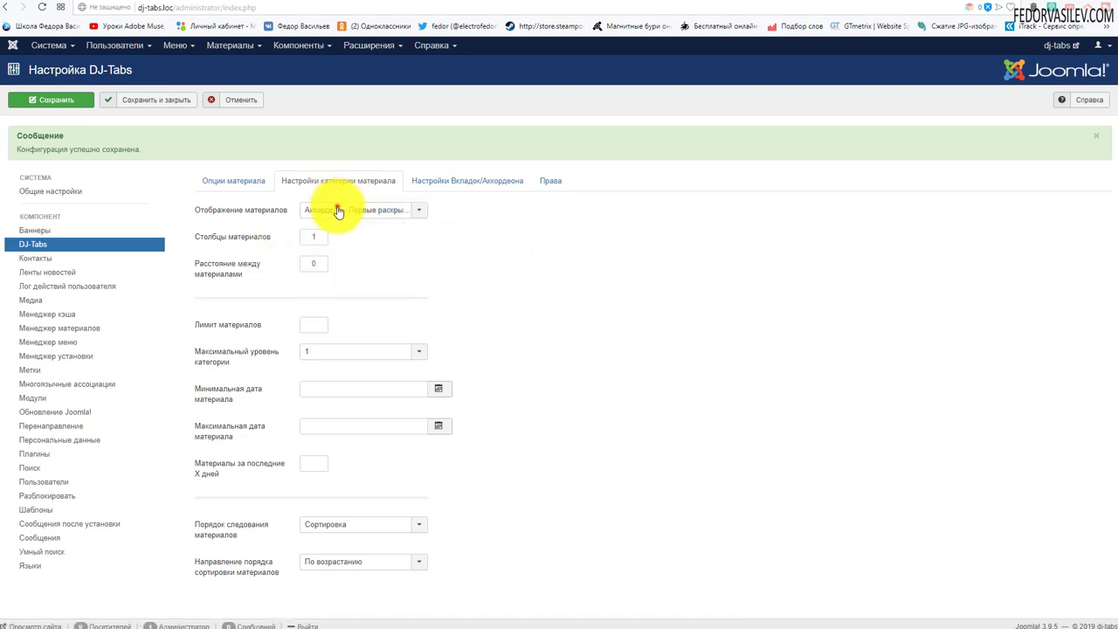
click(339, 211)
click(536, 237)
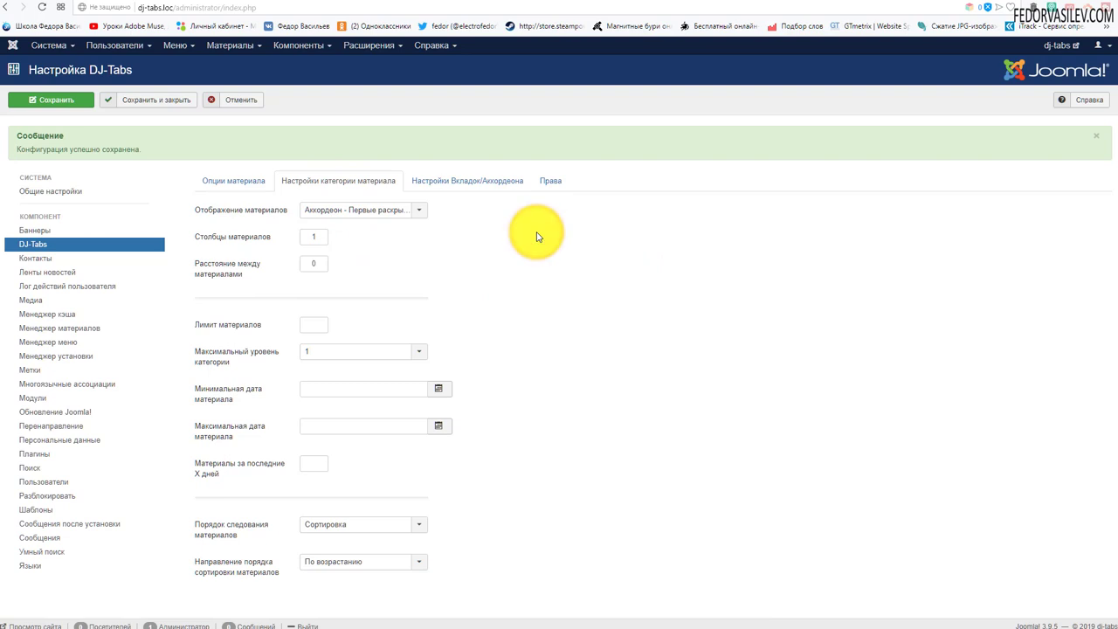
Step: Review the article column, spacing and limit settings and the choices for Максимальный уровень категории
mouse_move(248, 249)
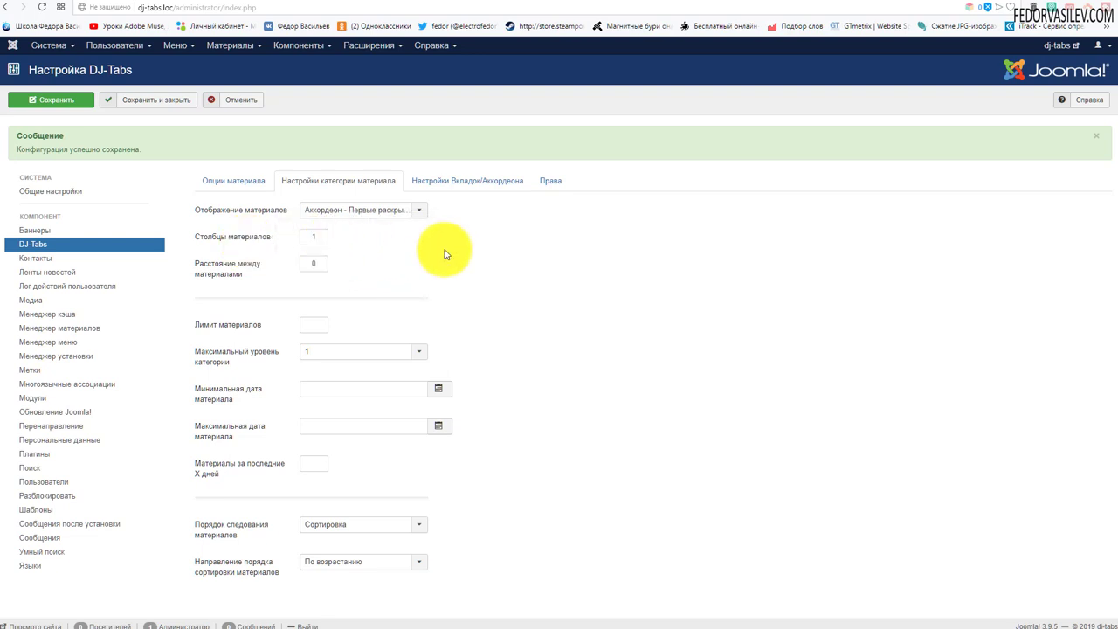
mouse_move(225, 278)
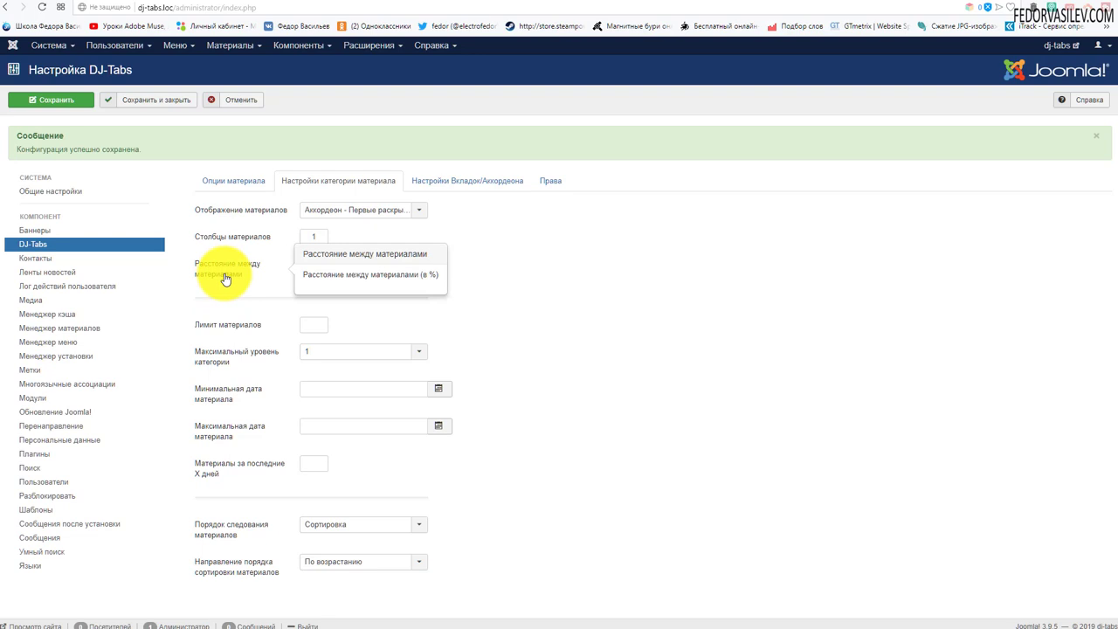
mouse_move(259, 268)
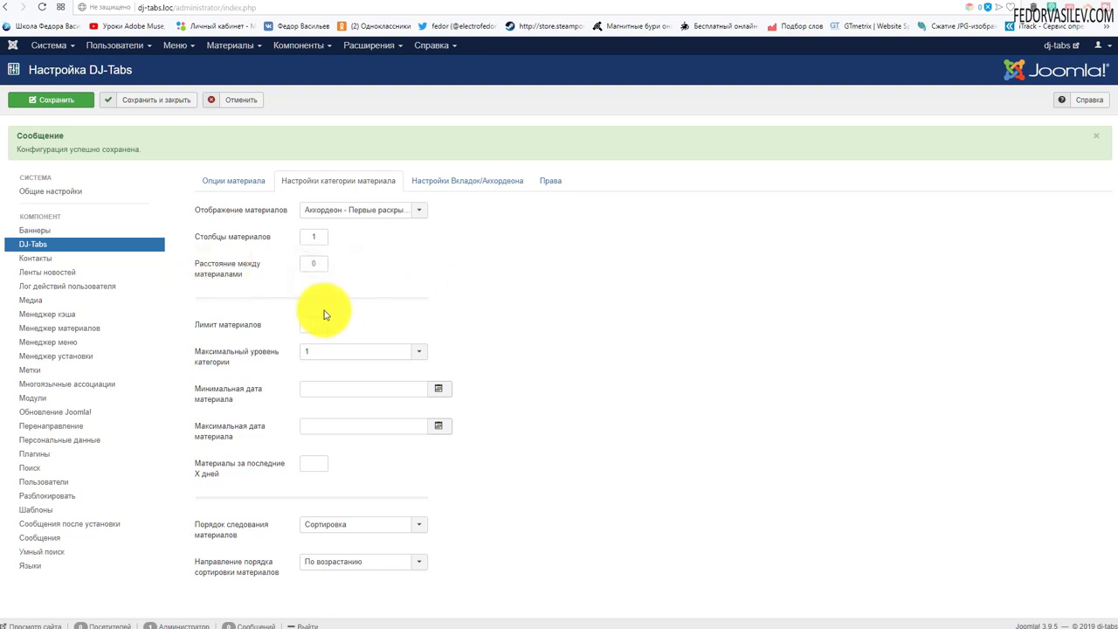
mouse_move(244, 329)
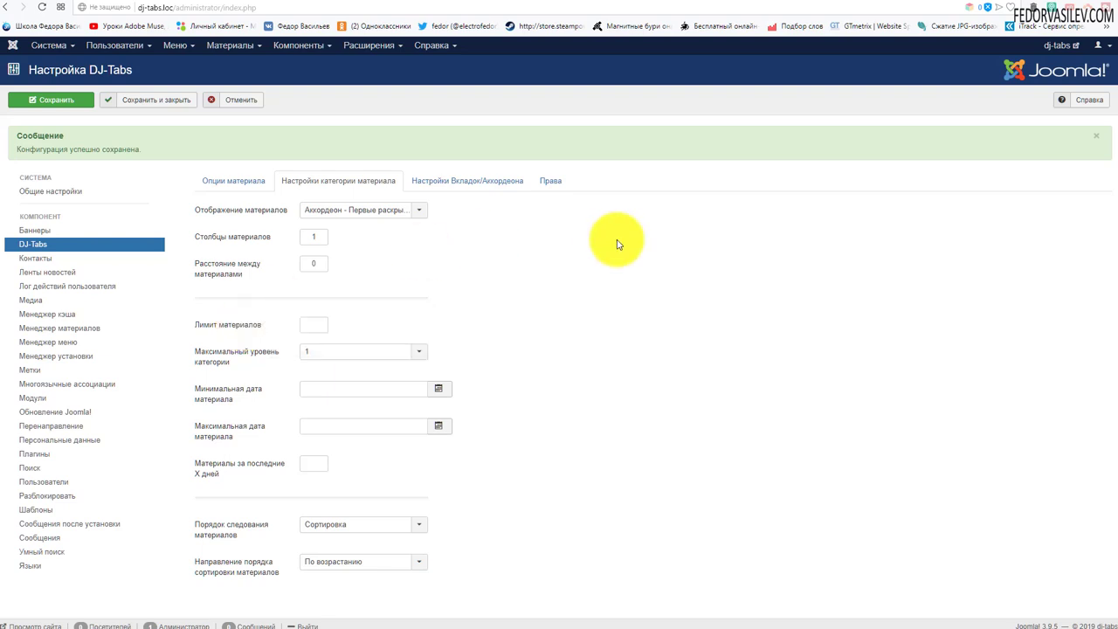
click(401, 351)
click(541, 328)
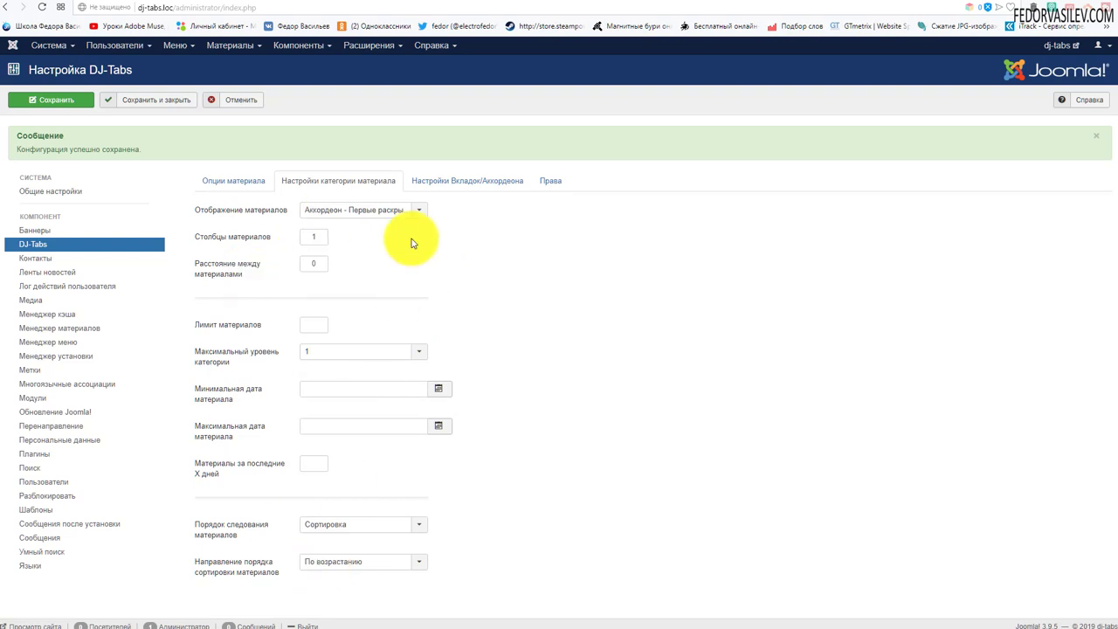
Step: Open Настройки Вкладок/Аккордеона and inspect the description and choices of the COM_DJTABS_WCAG_SCRIPT option
click(439, 186)
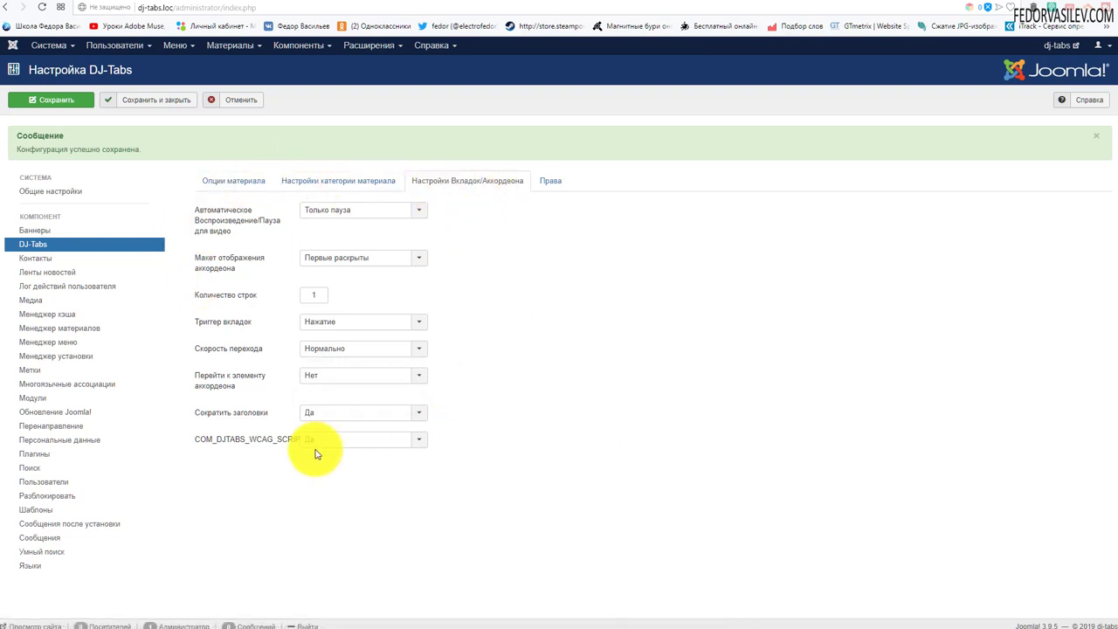
mouse_move(220, 446)
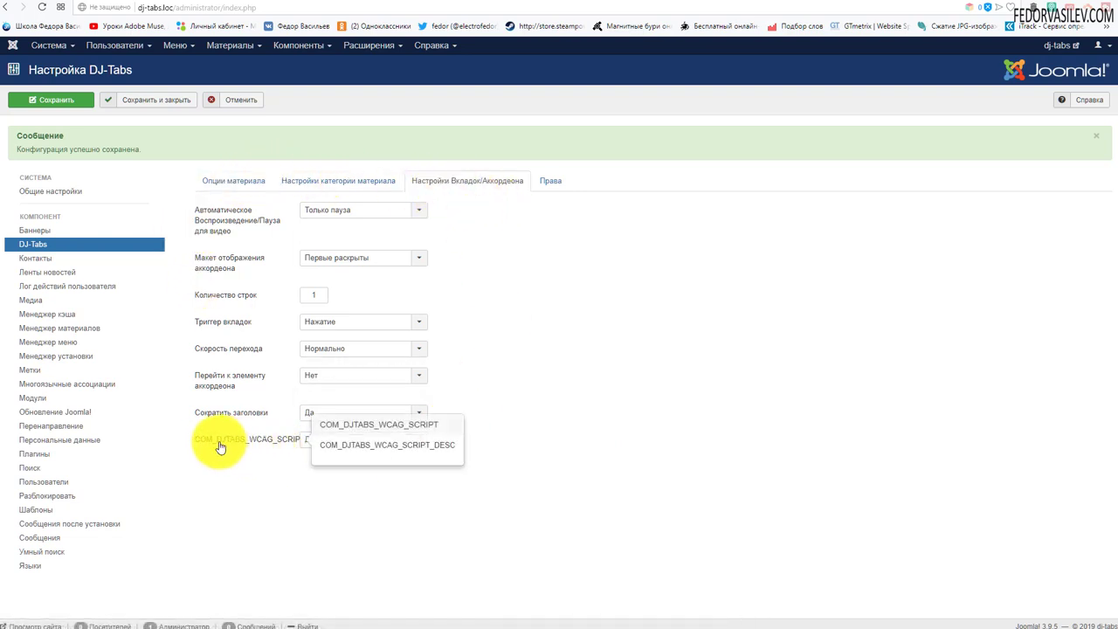
click(336, 440)
click(270, 468)
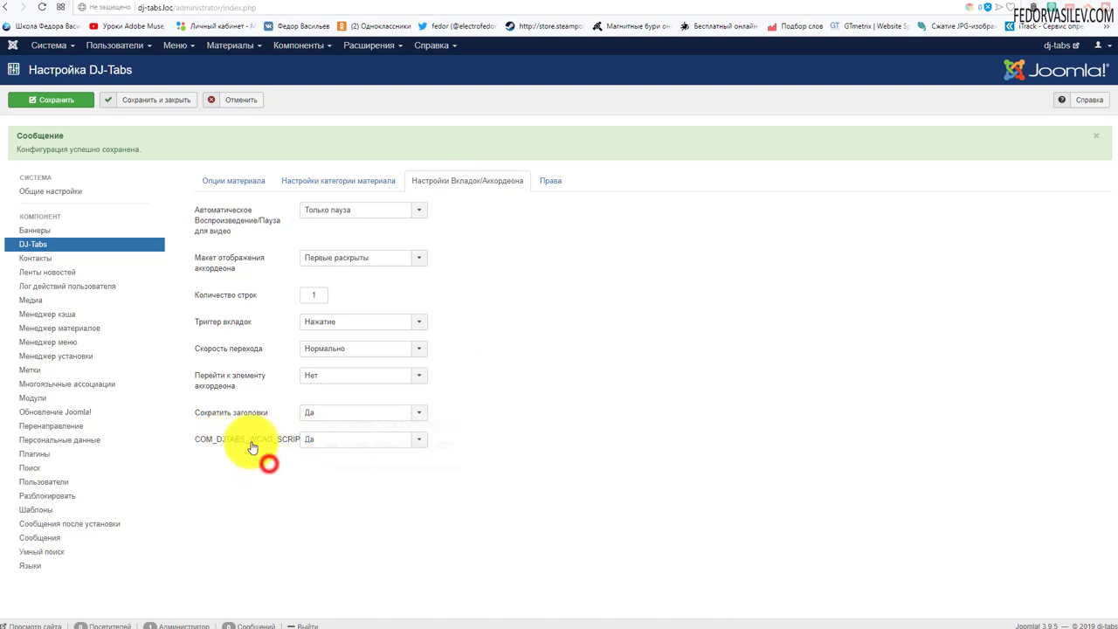
click(321, 437)
click(257, 457)
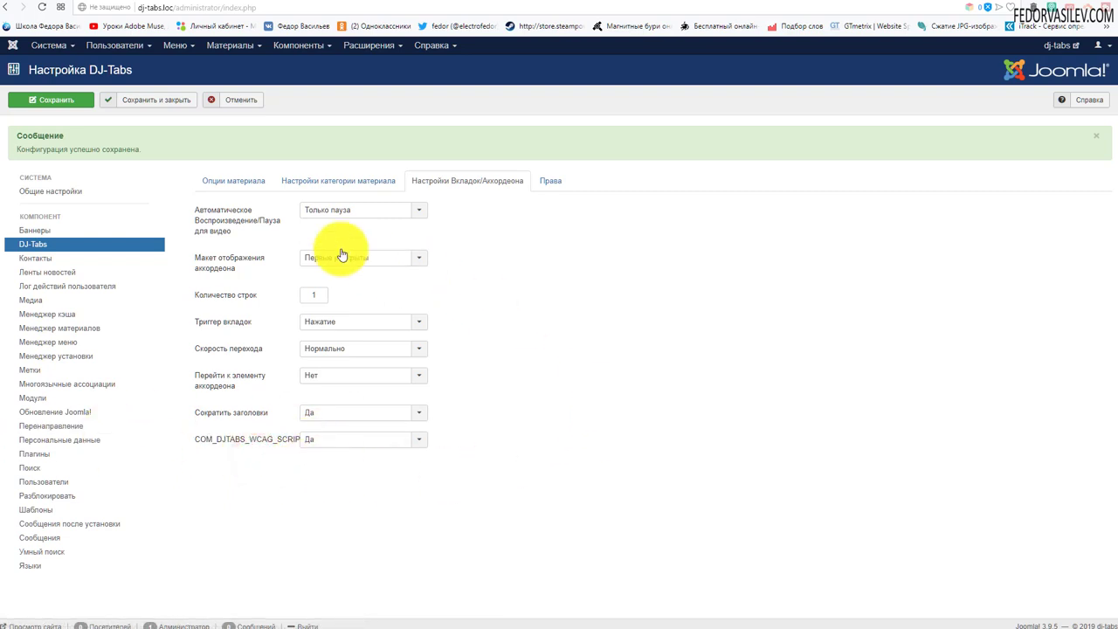
Step: Glance at the Права and Опции материала settings and close the DJ-Tabs configuration without saving
click(559, 181)
click(239, 180)
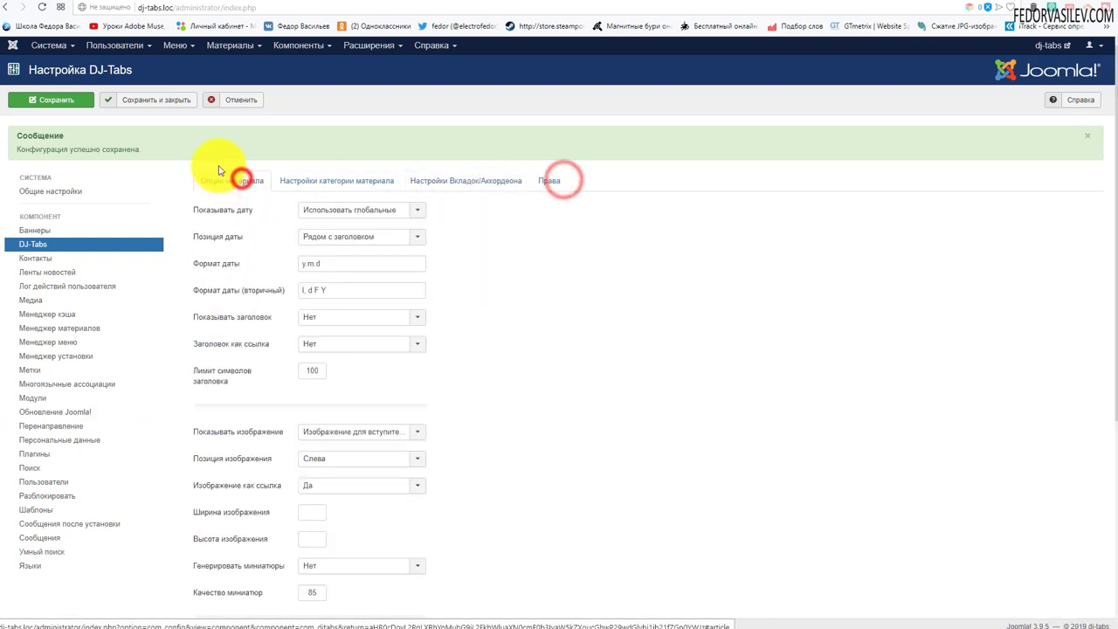
click(235, 99)
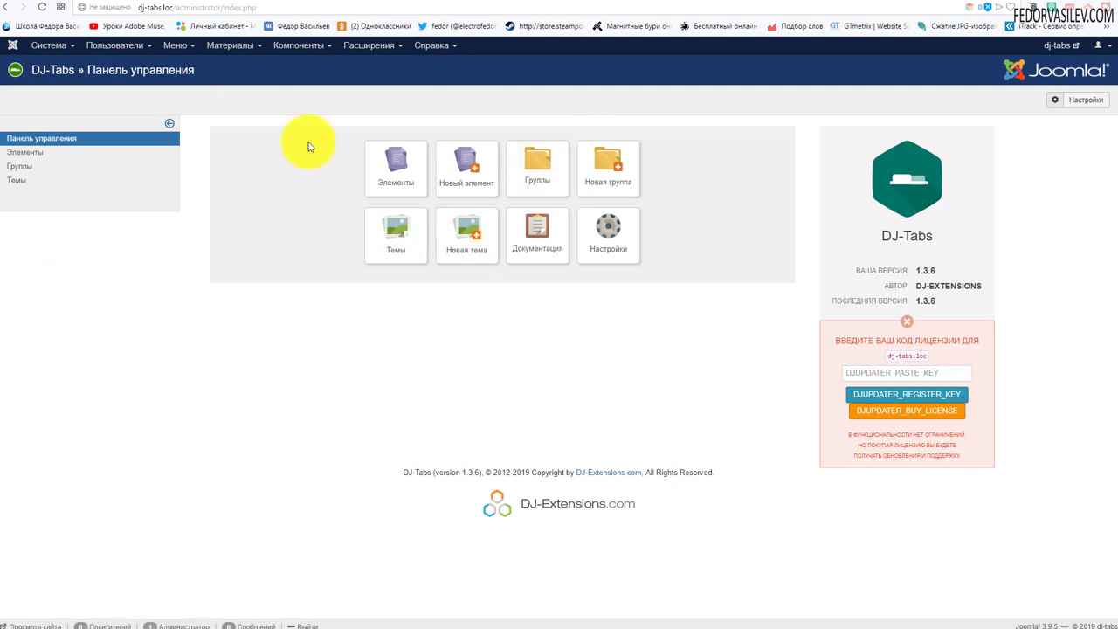